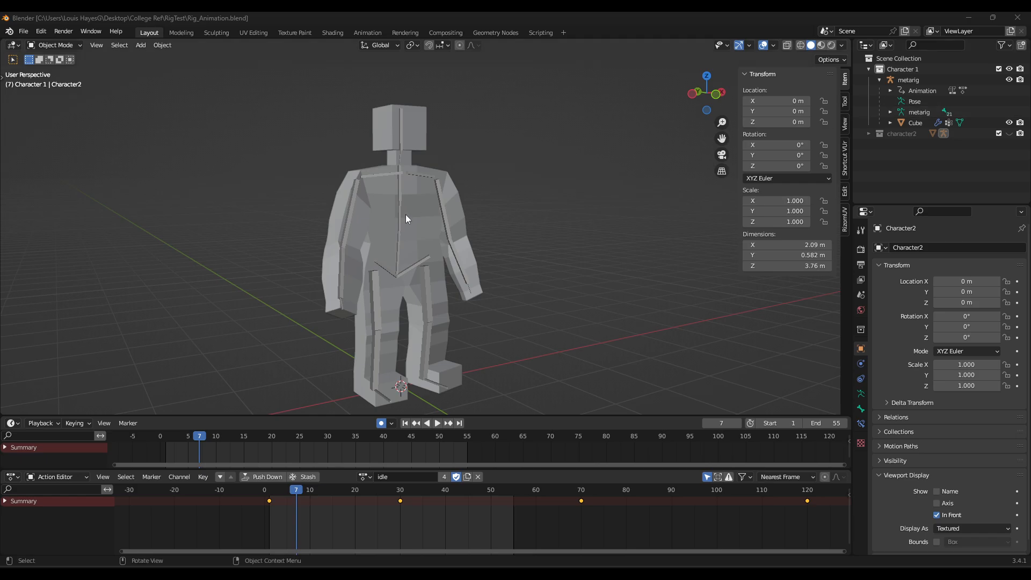
Select the character's metarig armature, play its idle animation from near the start and return to frame 1
left_click_drag(303, 83, 501, 406)
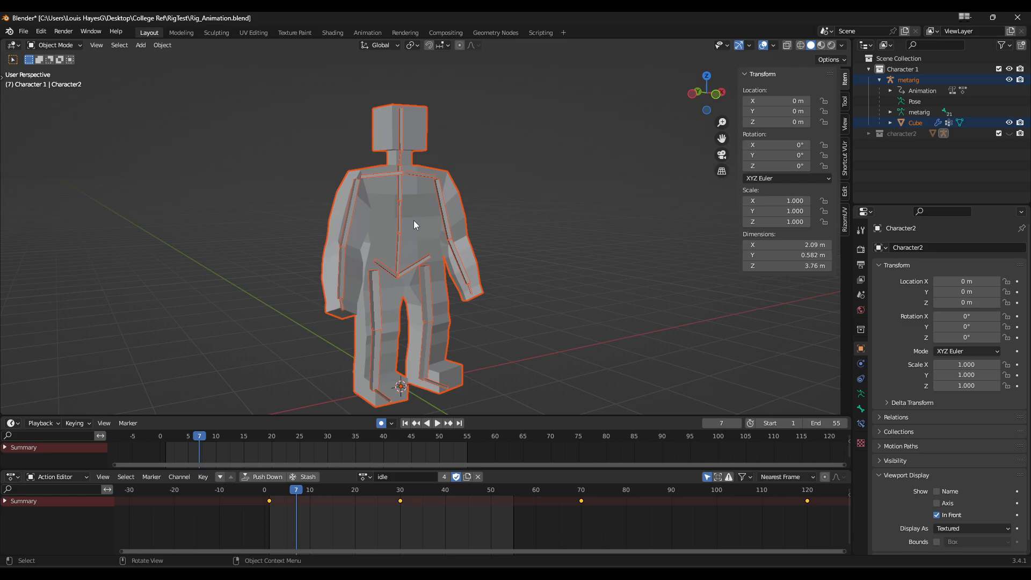
left_click(401, 185)
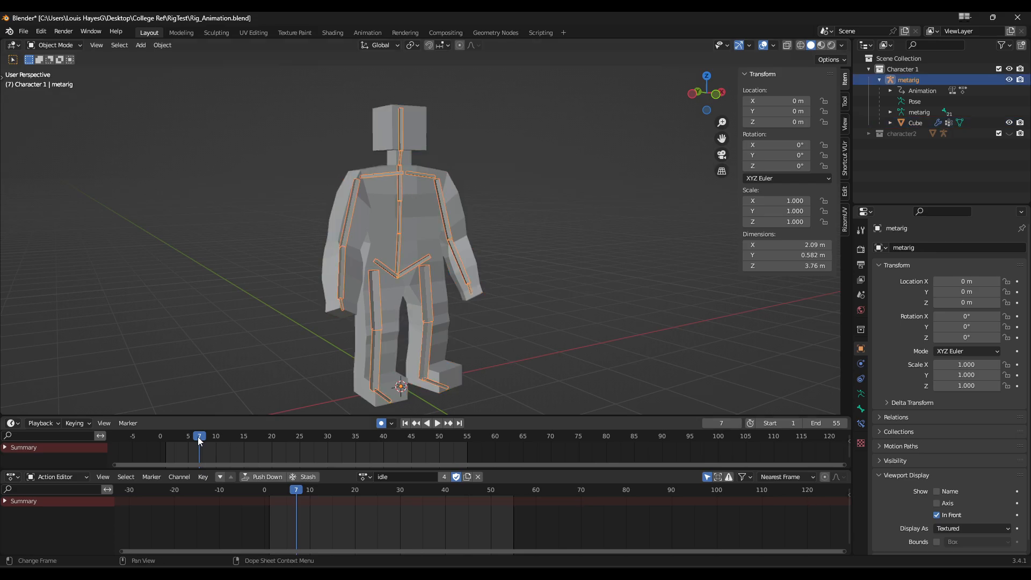
left_click(171, 440)
key("space")
left_click_drag(272, 445, 164, 451)
Assign the Run action to the metarig and preview its playback
left_click(365, 476)
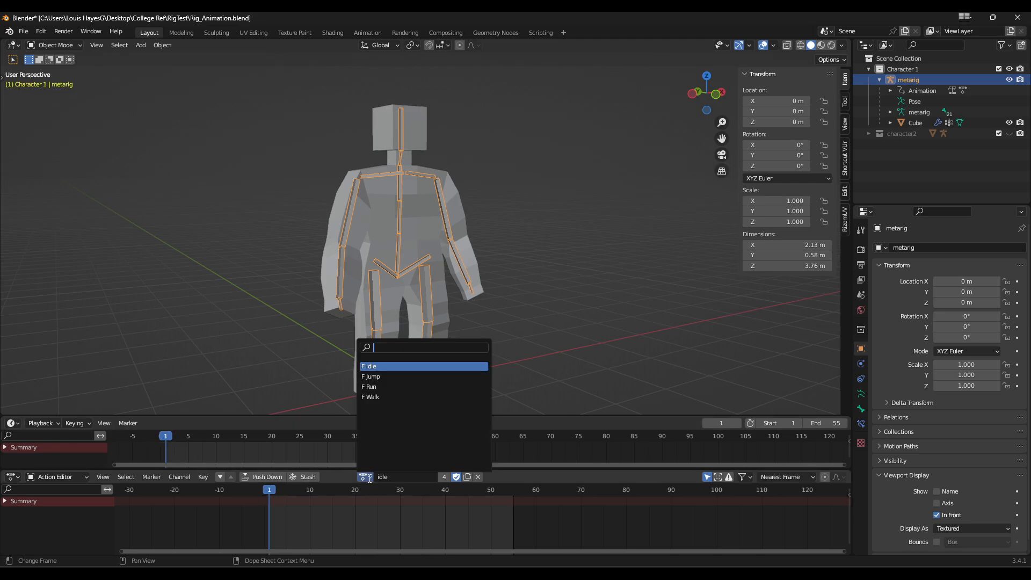
left_click(379, 387)
key("space")
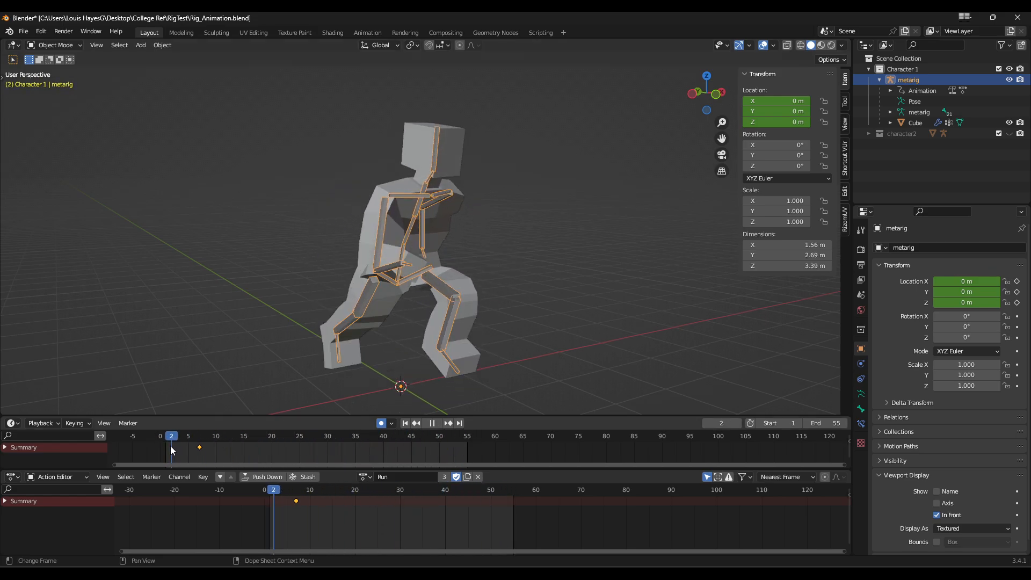
key("Escape")
Assign the Walk action to the metarig at frame 1 and switch the armature to Pose Mode
left_click(363, 478)
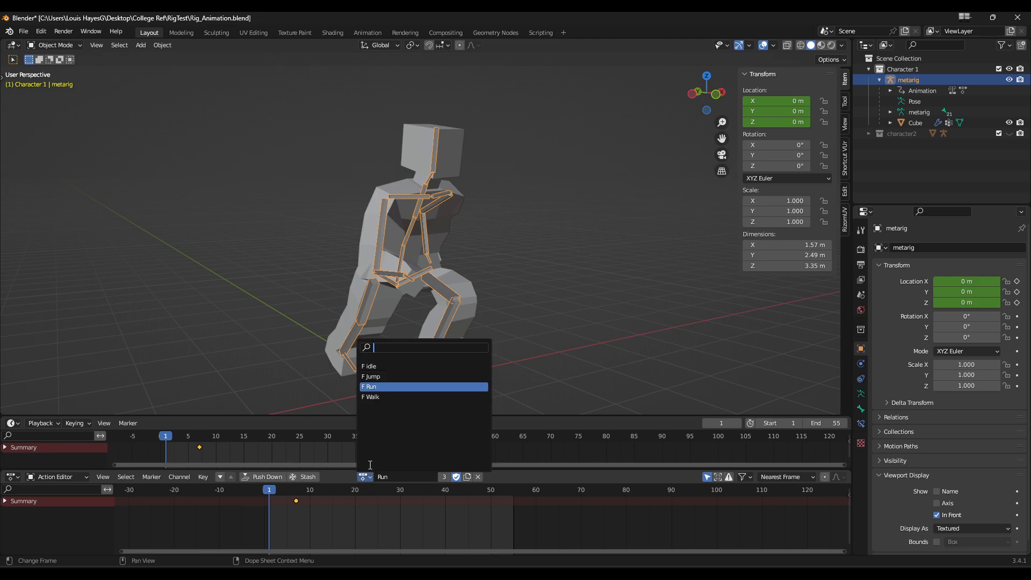
left_click(379, 396)
mouse_move(164, 442)
left_mouse_down()
mouse_move(465, 452)
mouse_move(166, 446)
left_mouse_up()
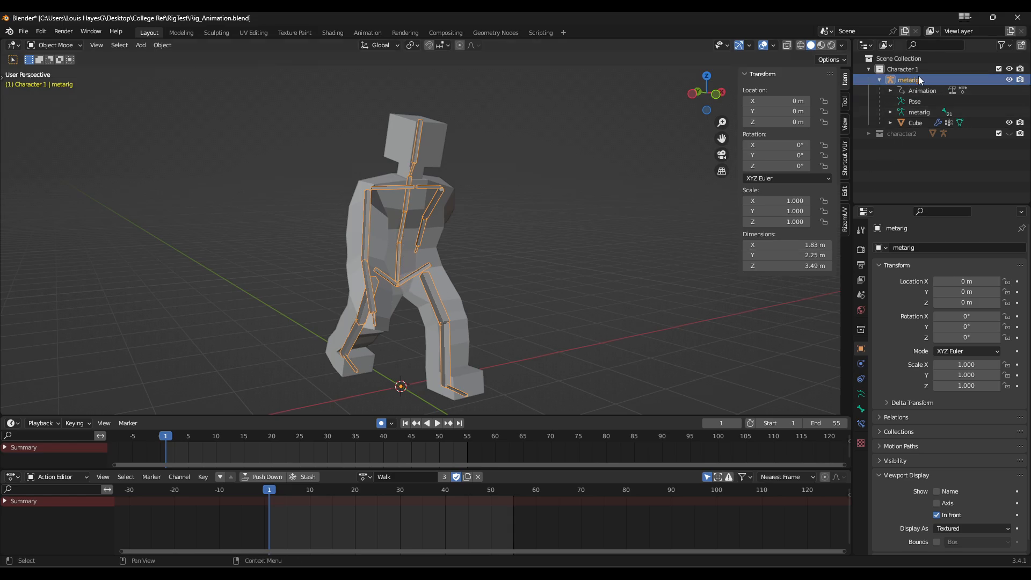
left_click(57, 49)
left_click(60, 79)
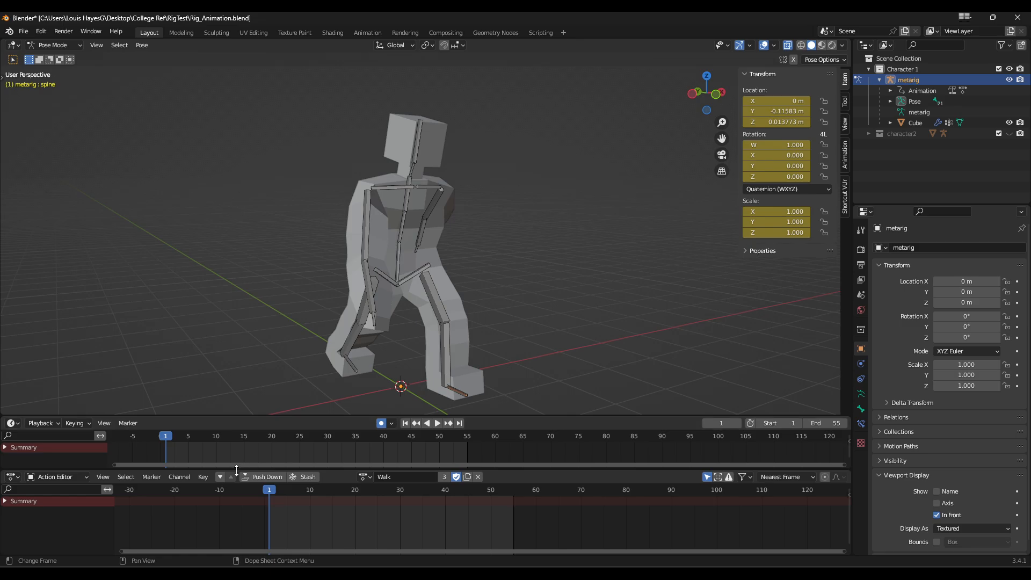
Join the Timeline area over the Action Editor area and reduce the remaining Timeline's height
right_click(850, 468)
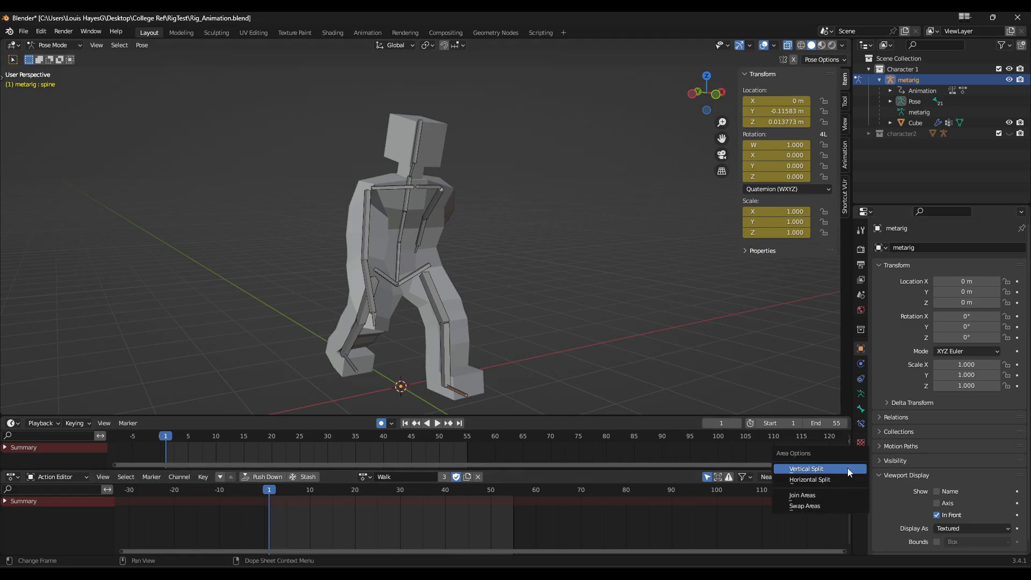
left_click(819, 497)
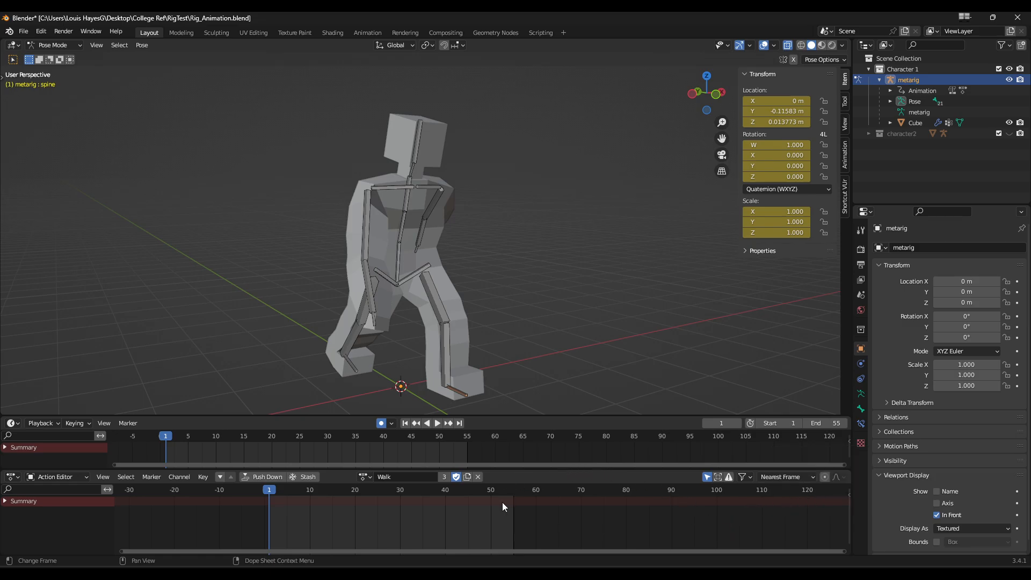
right_click(509, 466)
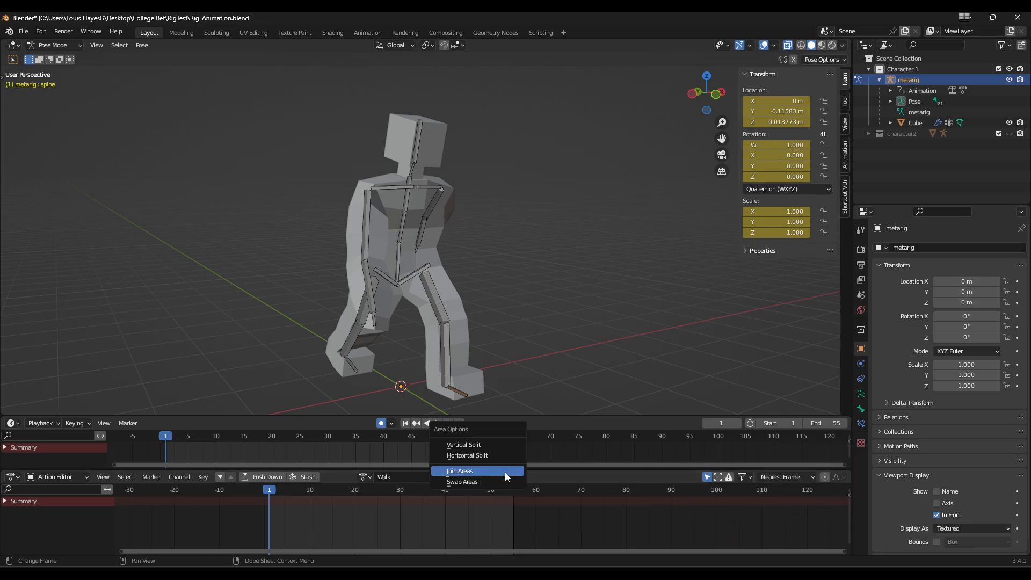
left_click(505, 471)
left_click(510, 504)
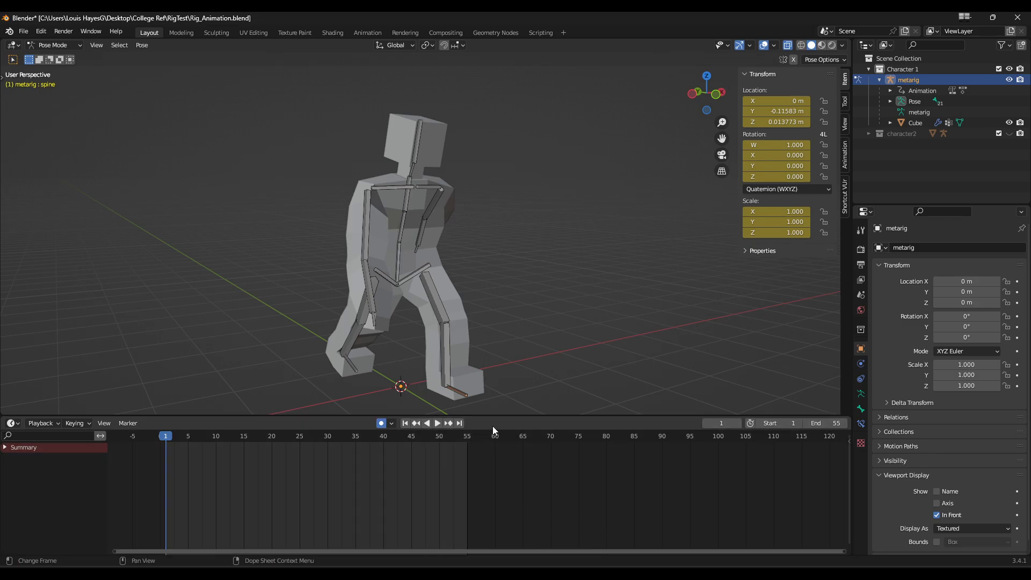
left_click_drag(507, 417, 519, 497)
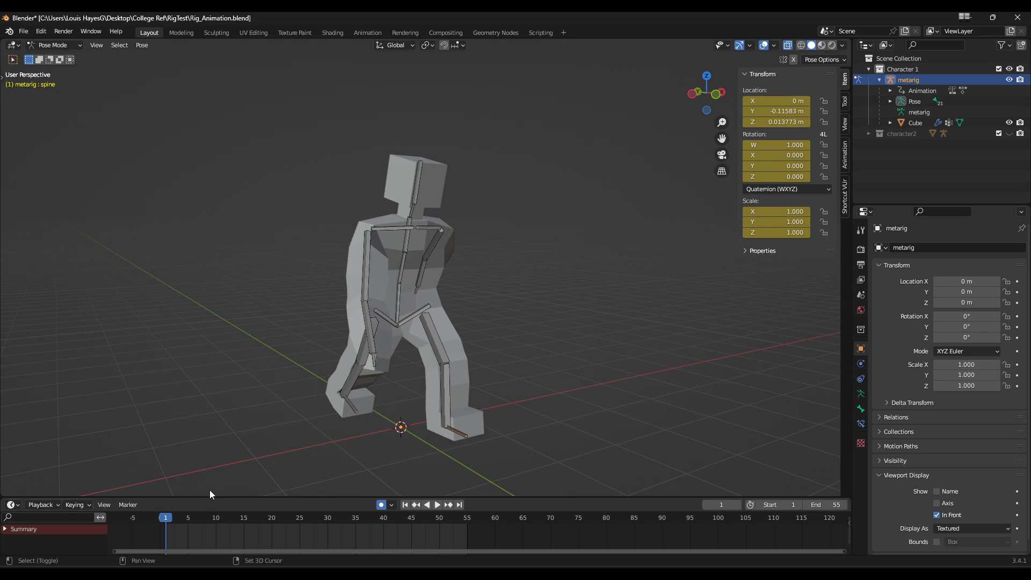
Try the Image Editor in the main viewport area and restore the 3D Viewport
key("shift+F10")
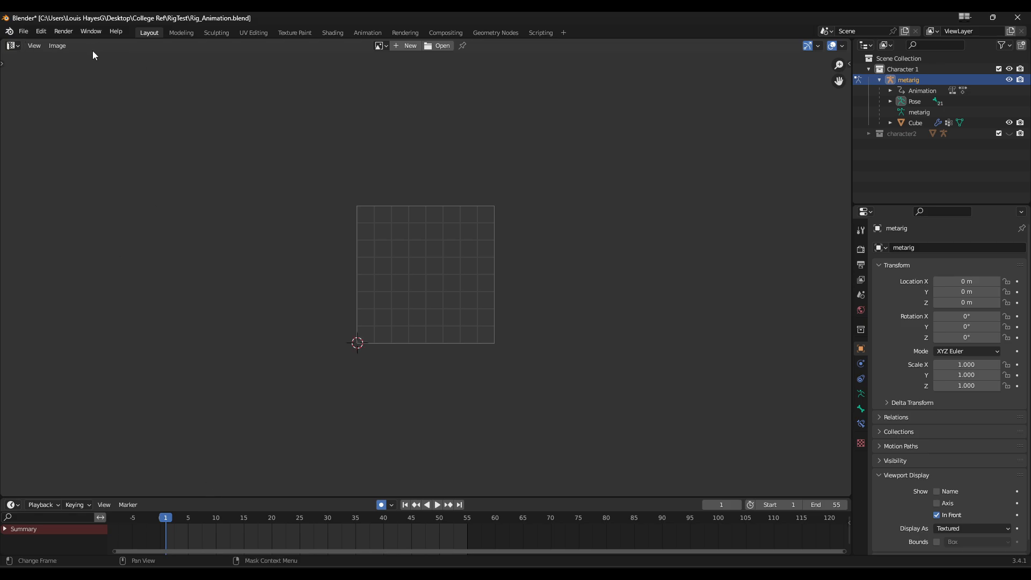
left_click(20, 46)
left_click(23, 72)
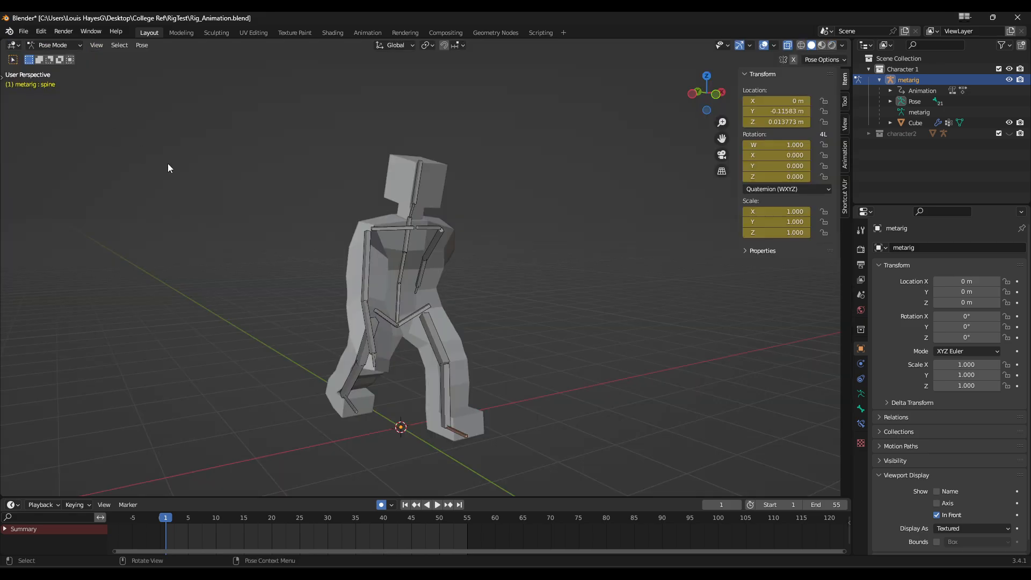
Change the Timeline area to the Dope Sheet editor in Action Editor mode
left_click(17, 506)
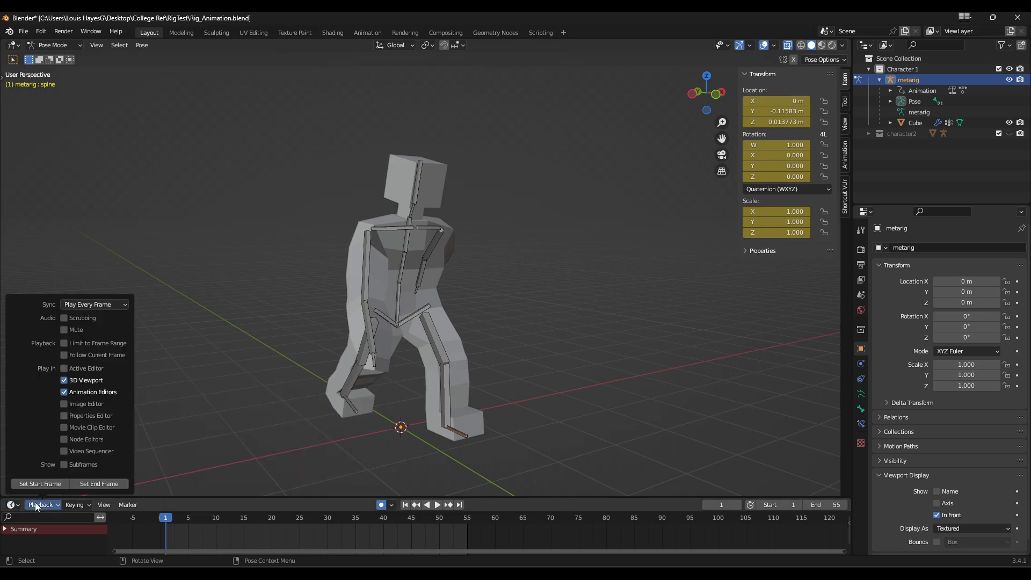
left_click(20, 508)
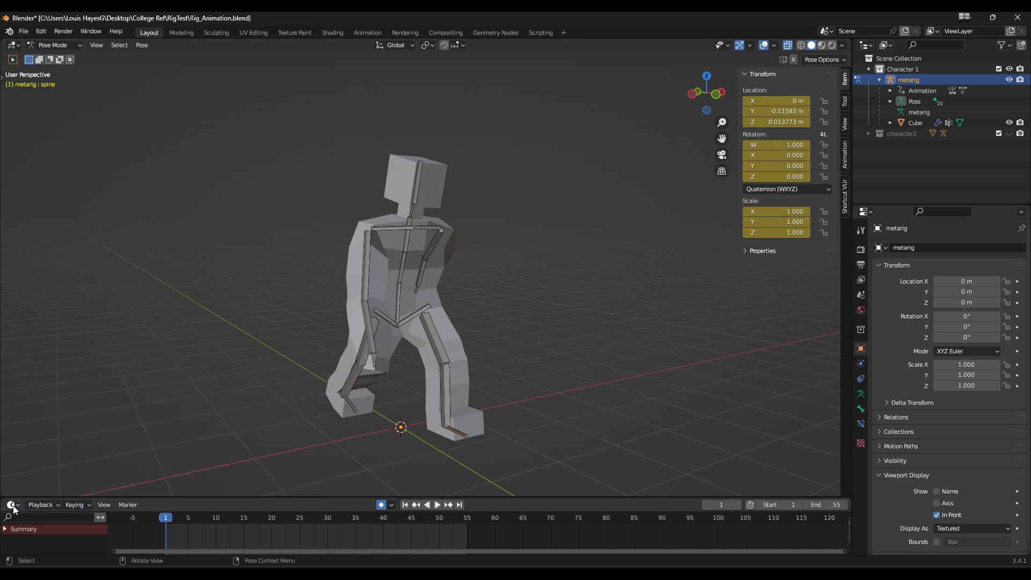
left_click(11, 506)
left_click(28, 507)
mouse_move(16, 507)
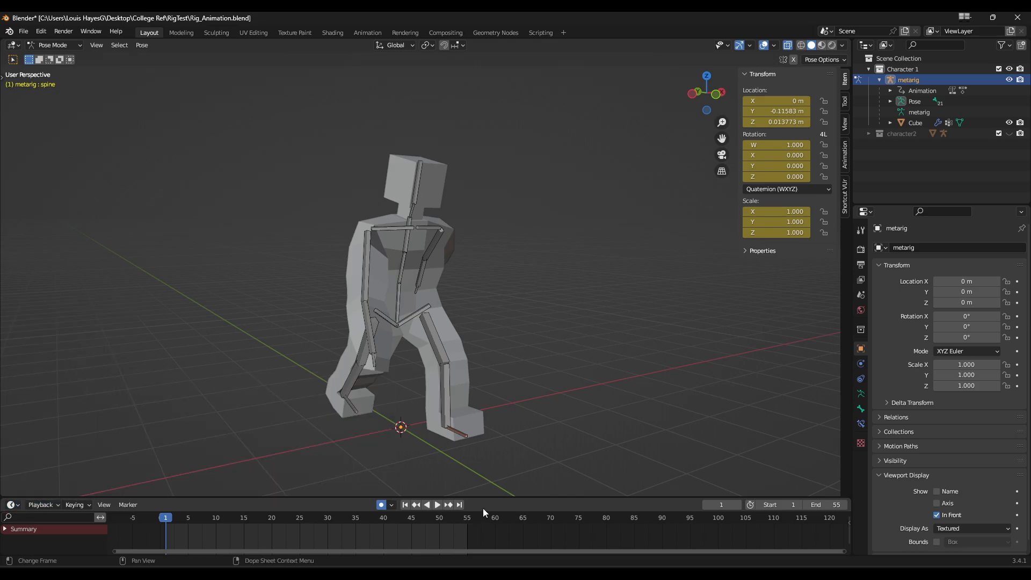
key("shift+F12")
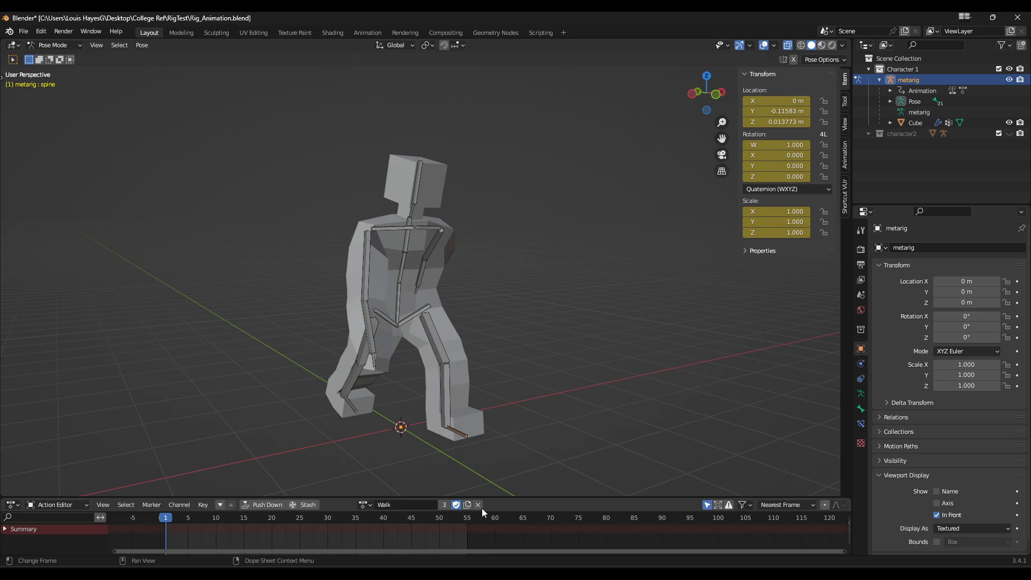
key("shift+F12")
key("shift+F12")
key("shift+F12")
key("shift+F12")
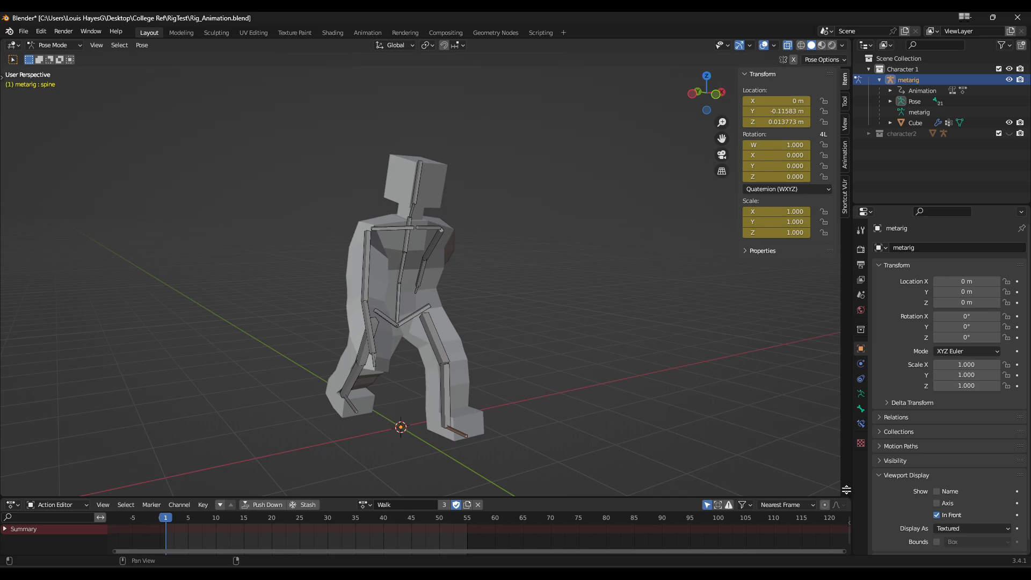
Split a new area off the 3D Viewport above the Action Editor and make it a Timeline
left_click_drag(846, 496, 833, 429)
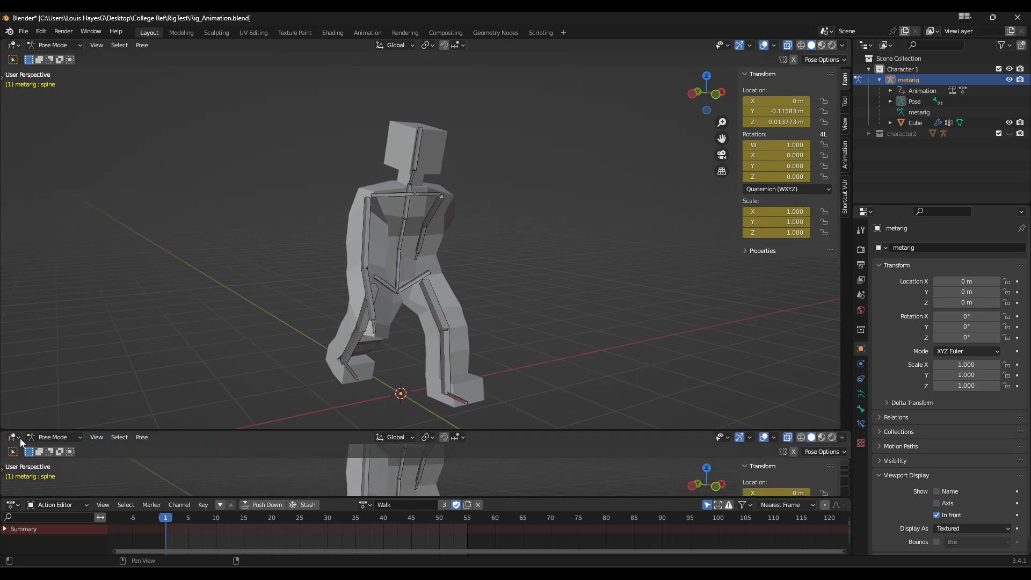
key("shift+F12")
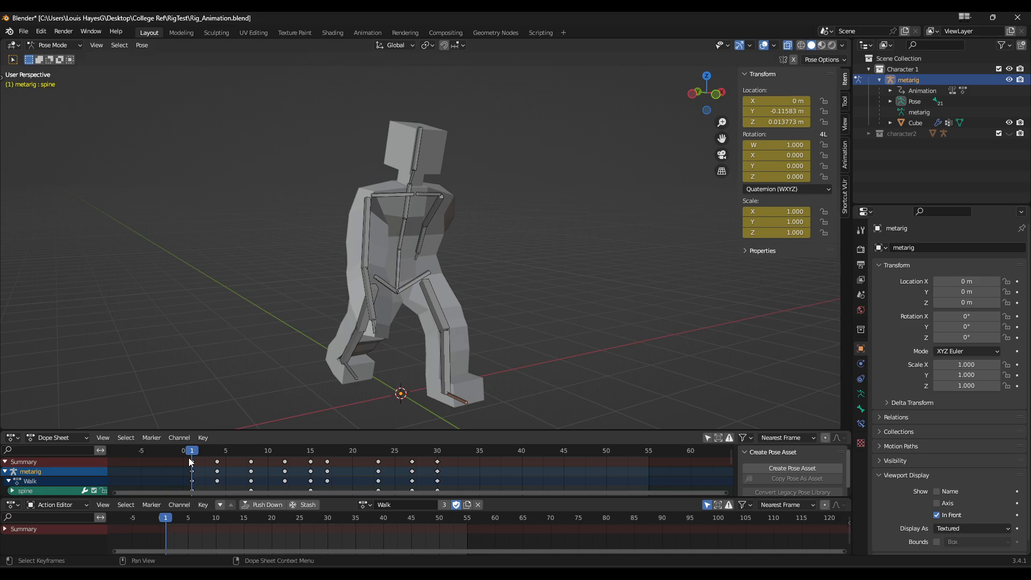
left_click(20, 438)
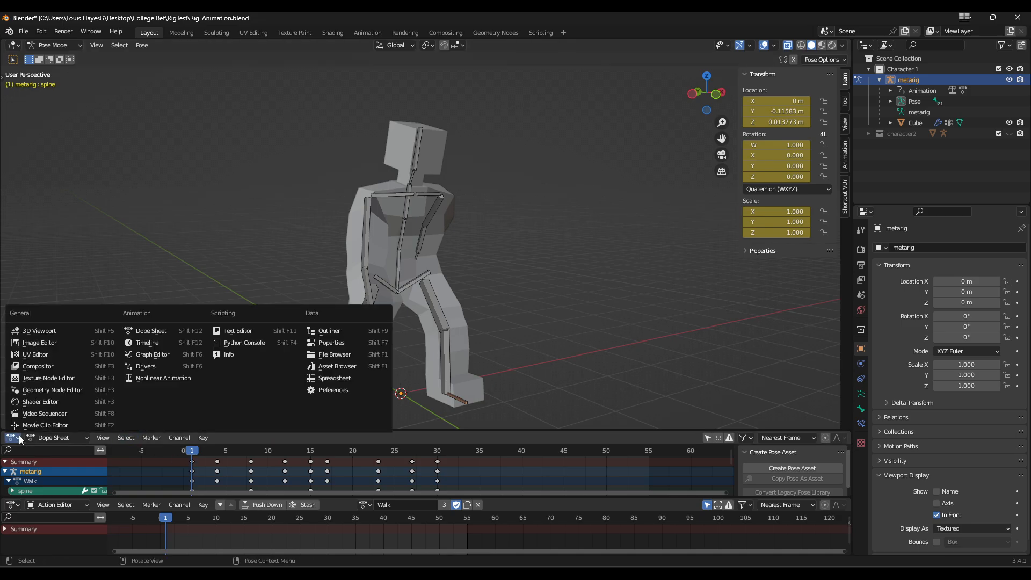
left_click(154, 344)
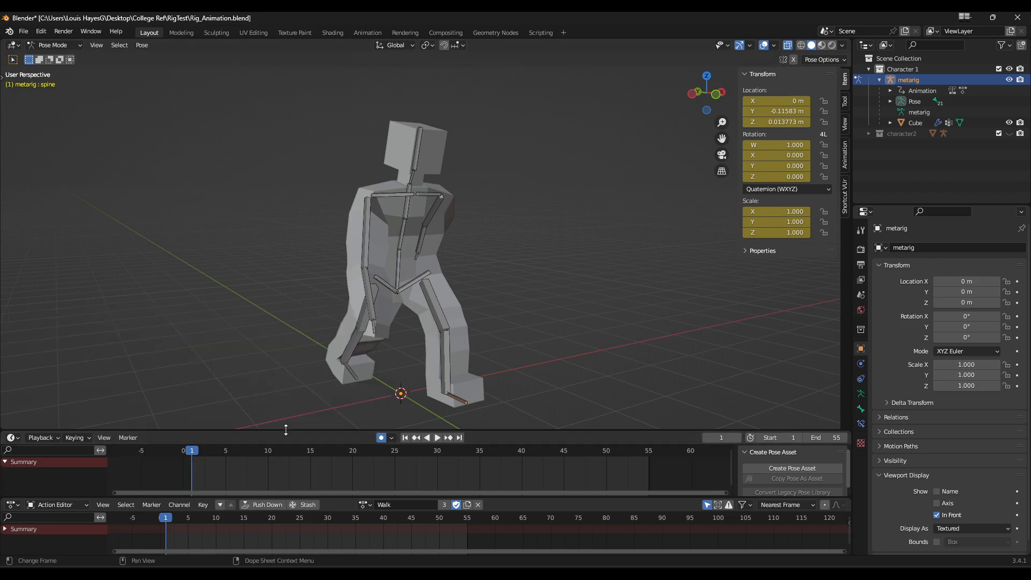
Enlarge the Timeline and Action Editor areas by shrinking the 3D Viewport's height
left_click_drag(285, 429, 281, 387)
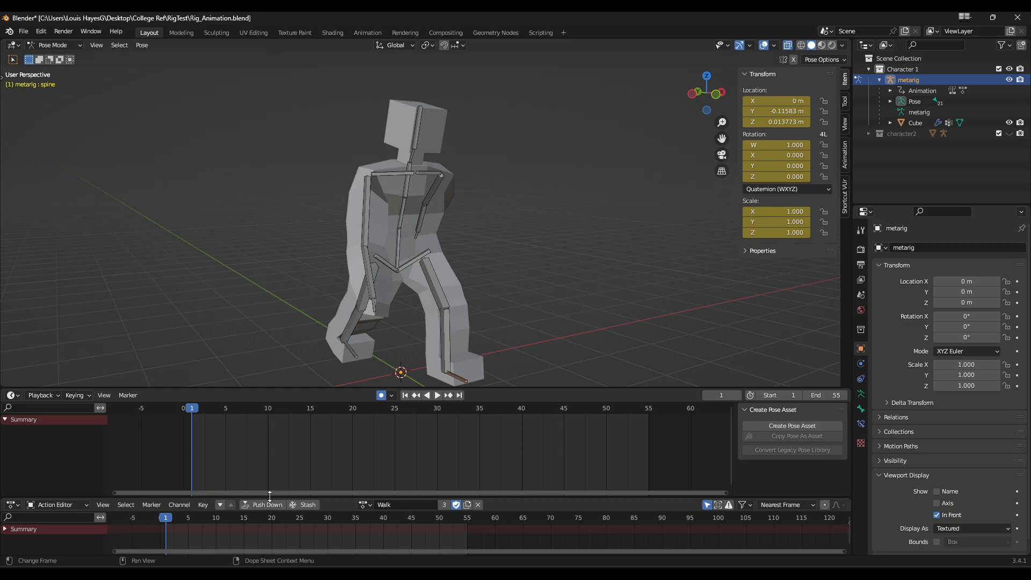
left_click_drag(273, 497, 275, 439)
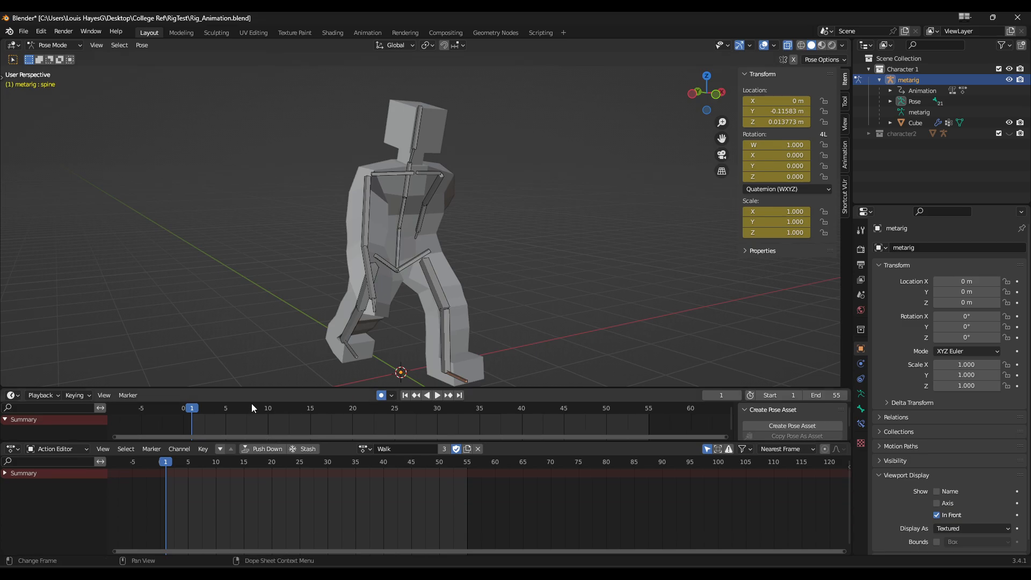
left_click_drag(261, 386, 253, 357)
Set the Action Editor area to Dope Sheet mode and make the Timeline slightly taller
left_click(84, 450)
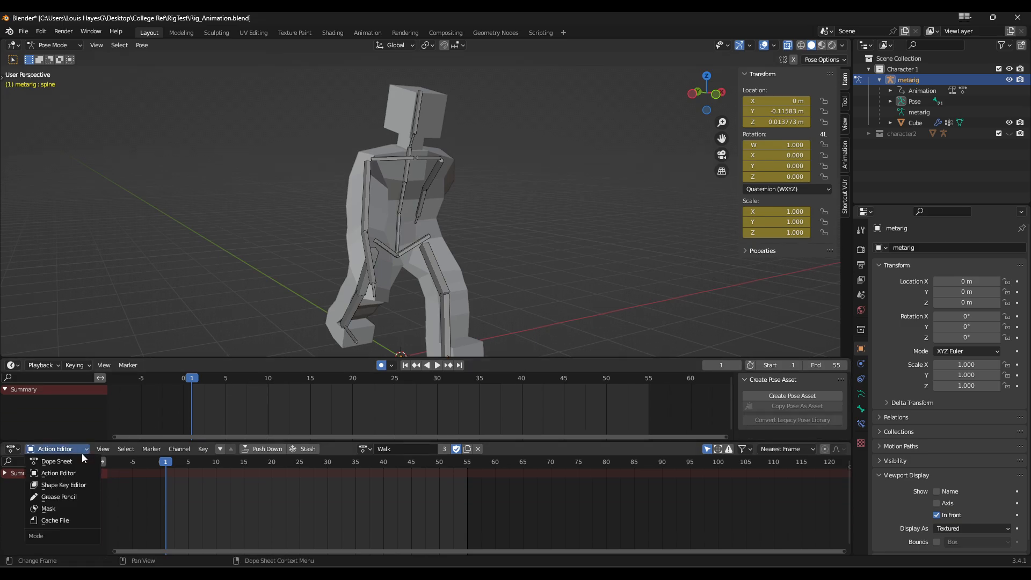
left_click(76, 460)
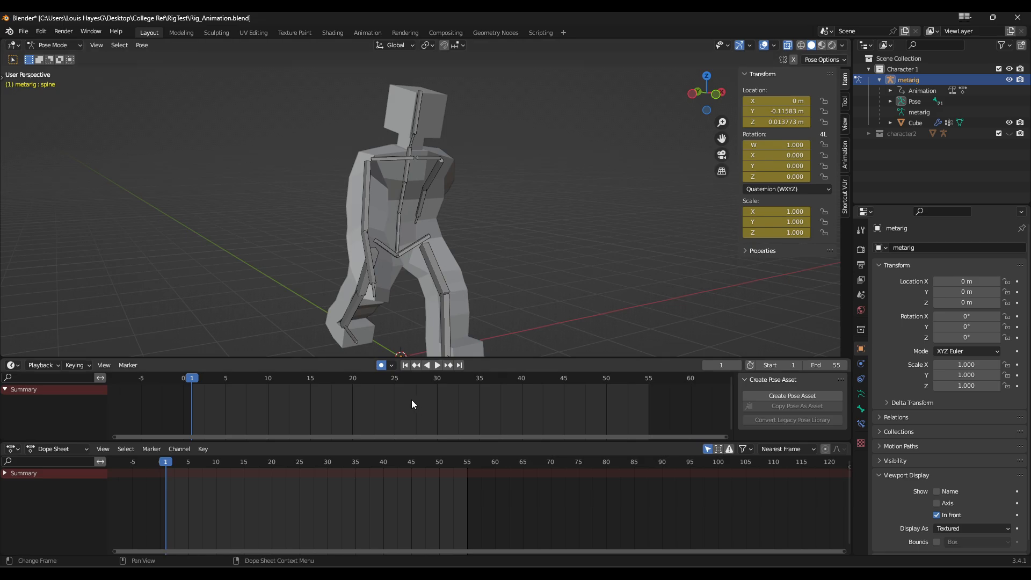
mouse_move(445, 357)
left_mouse_down()
mouse_move(434, 335)
mouse_move(436, 344)
left_mouse_up()
Check the stored actions list in Action Editor mode and return the area to Dope Sheet mode
left_click(76, 450)
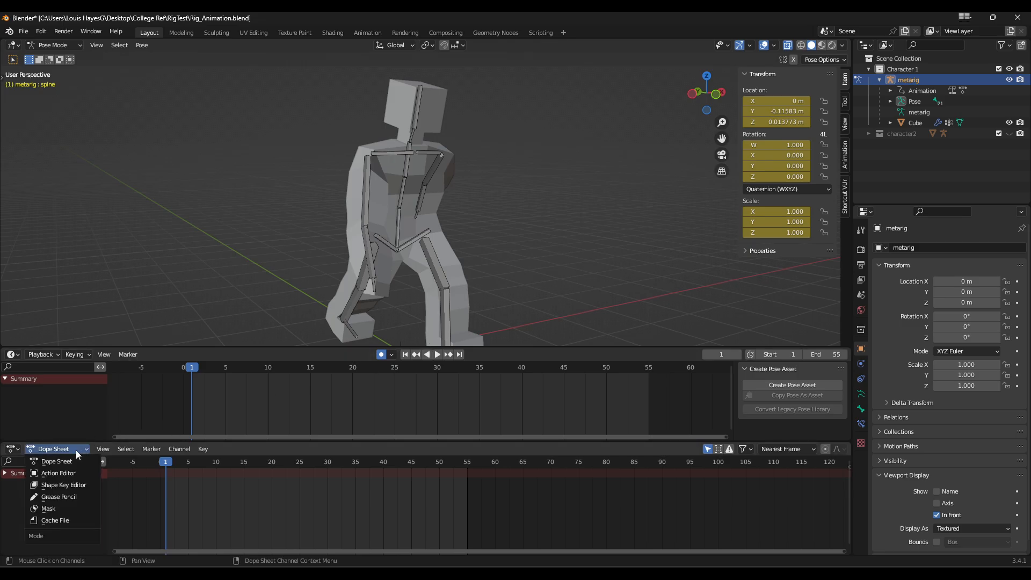
left_click(74, 471)
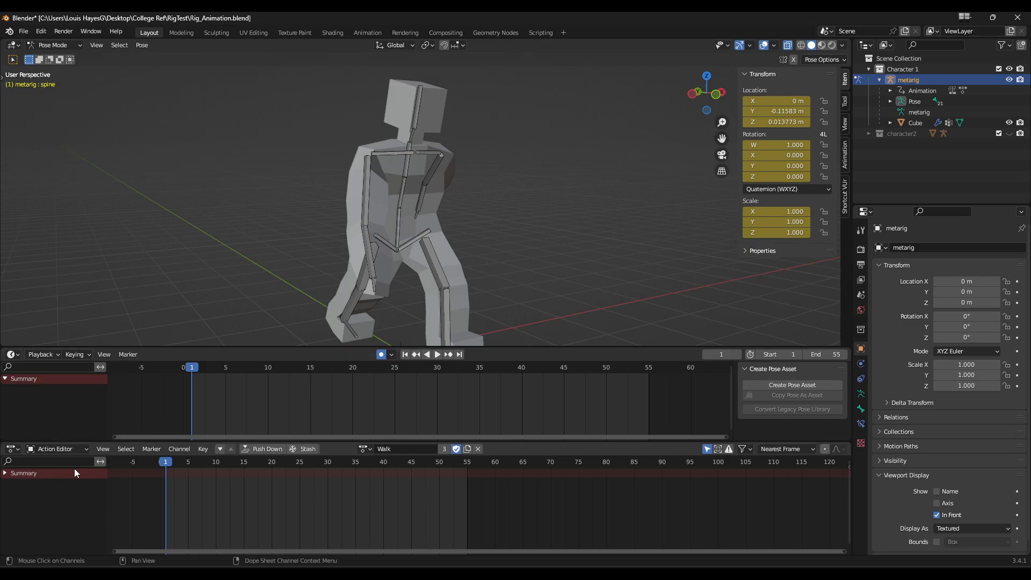
left_click(370, 448)
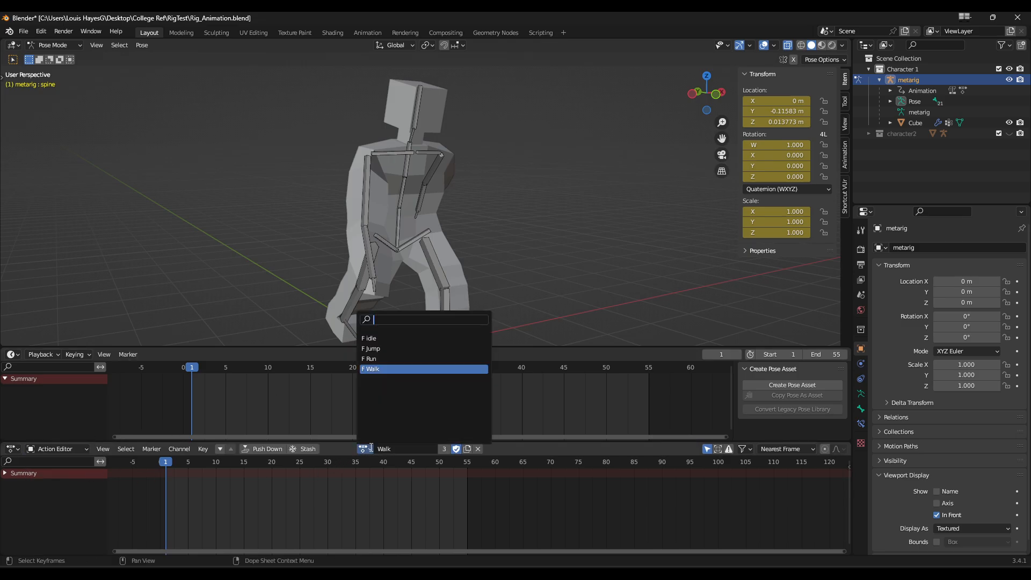
left_click(60, 449)
left_click(64, 457)
Select all bones of the rig and enlarge the Timeline enough to show every bone's keyframe channel
key("a")
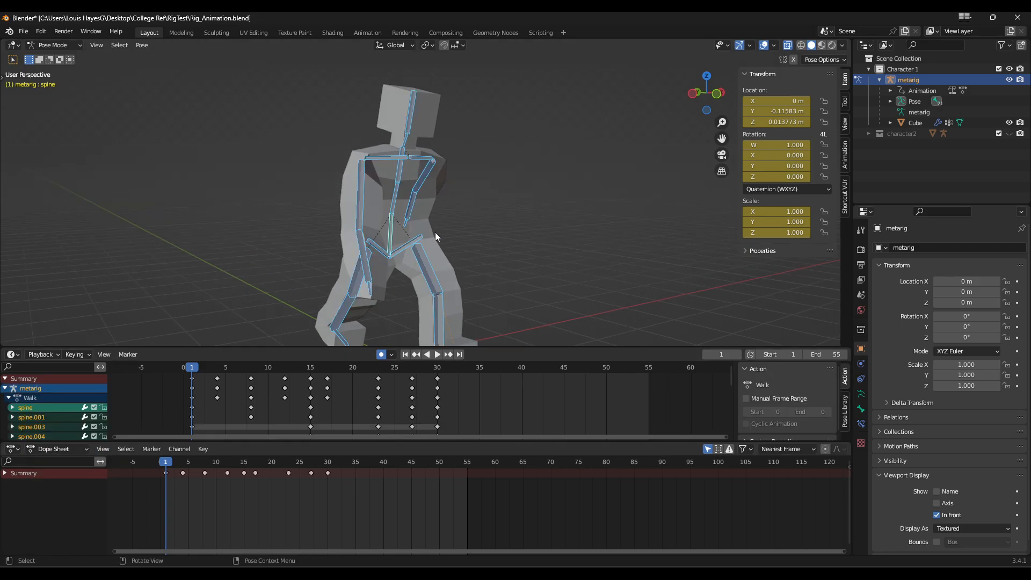
middle_click_drag(460, 338, 444, 262, "shift")
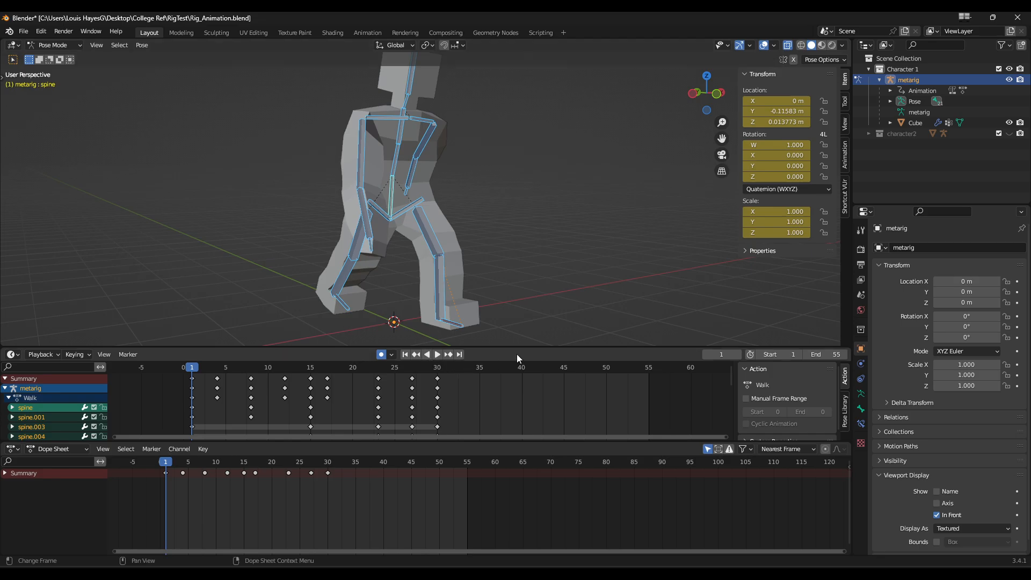
left_click_drag(522, 347, 499, 171)
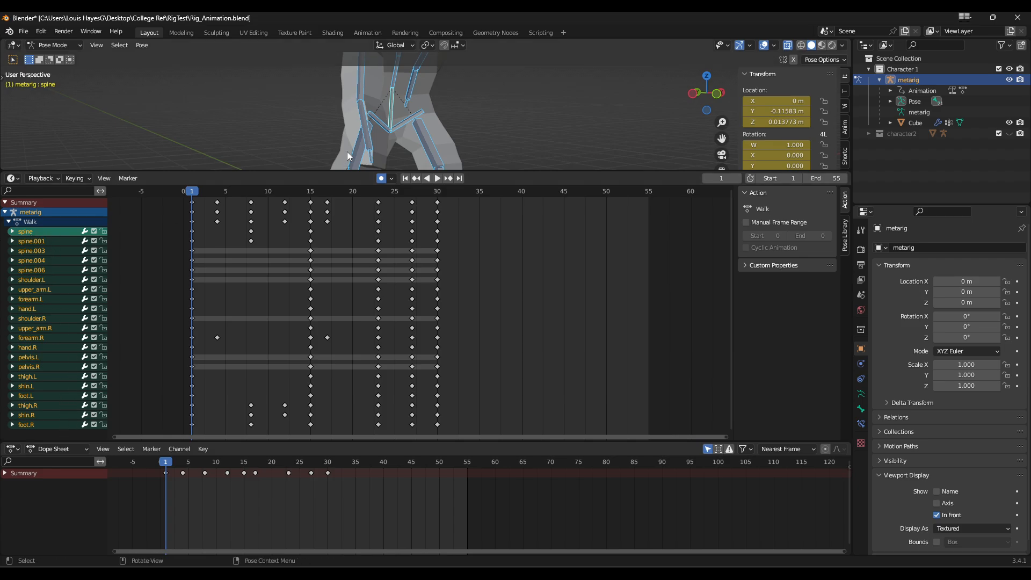
Select only the spine bone and expand its channels in the Timeline
left_click(392, 106)
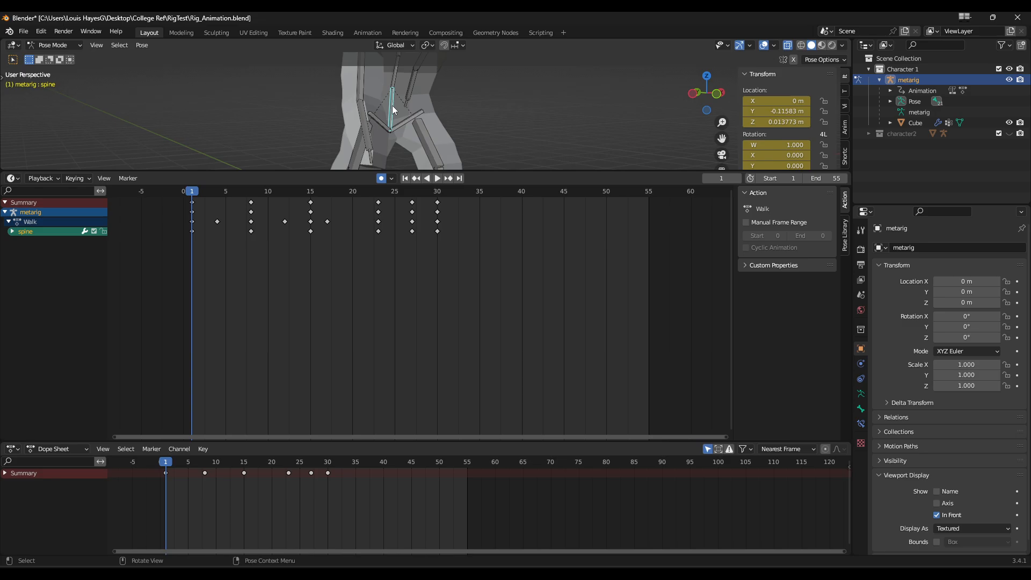
left_click(12, 231)
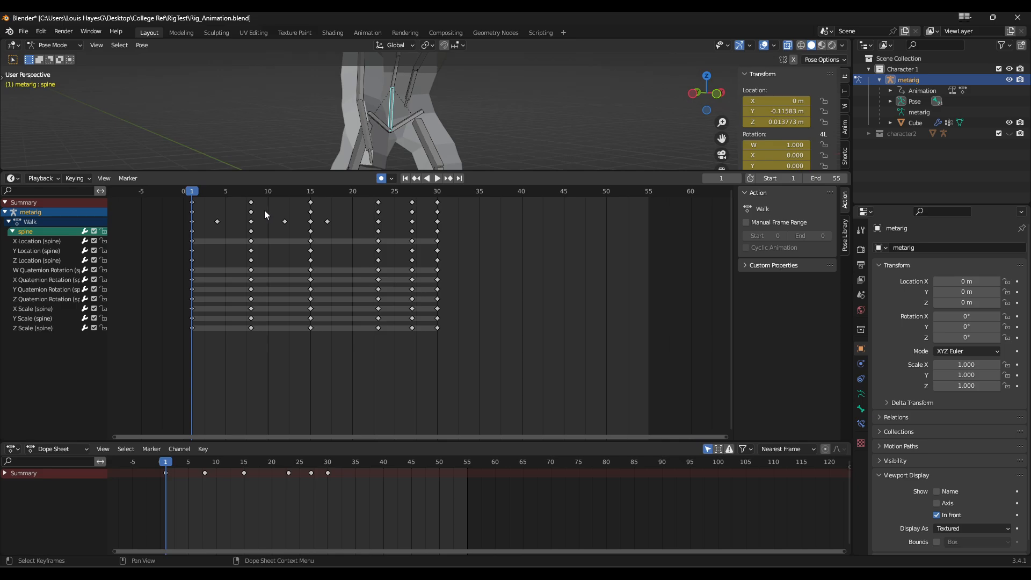
Select the spine's keyframes at frame 8, then collapse the Timeline channels to the Summary row and shrink the Timeline to enlarge the viewport
left_click(251, 221, "alt")
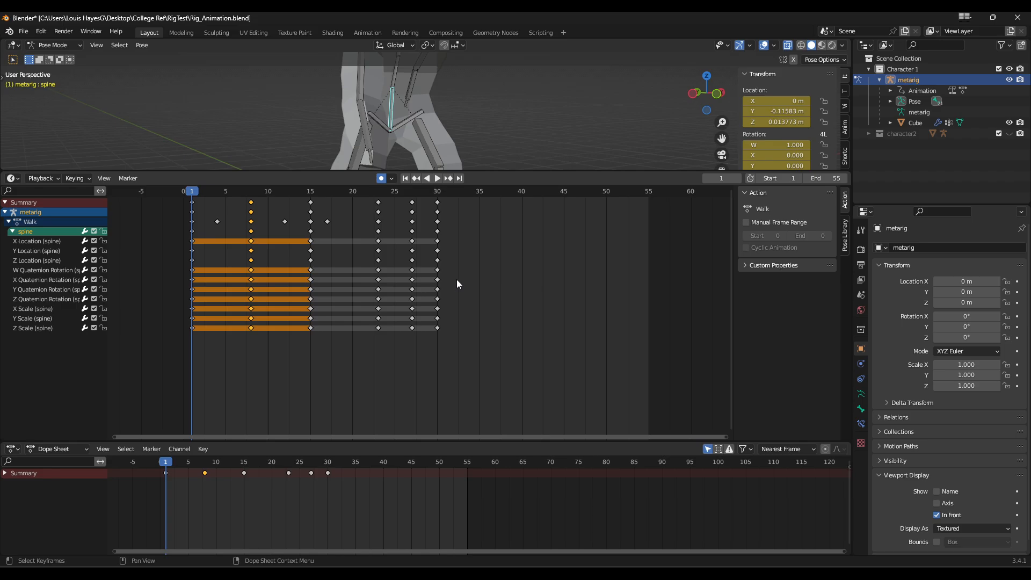
left_click(12, 231)
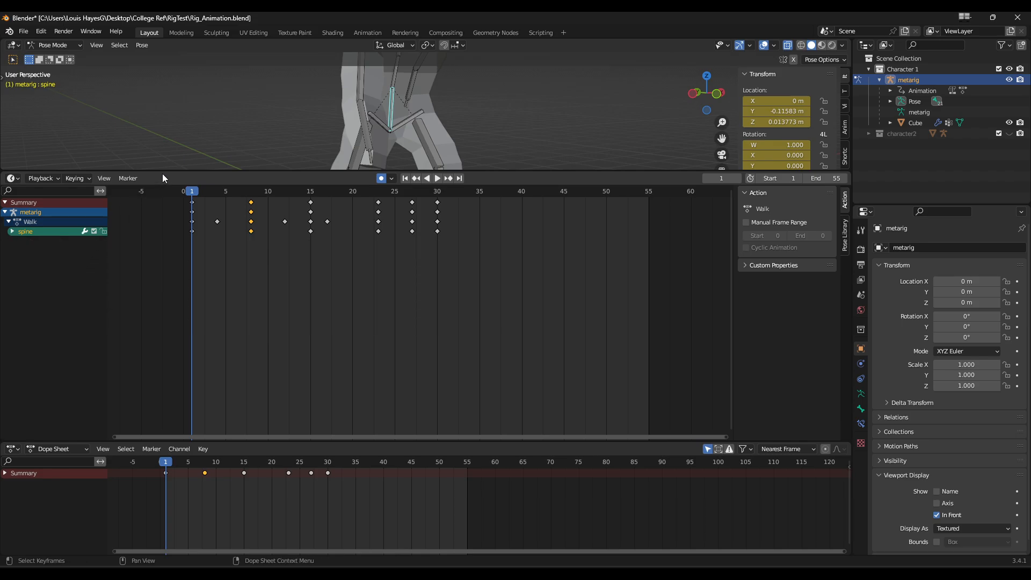
left_click_drag(163, 170, 143, 342)
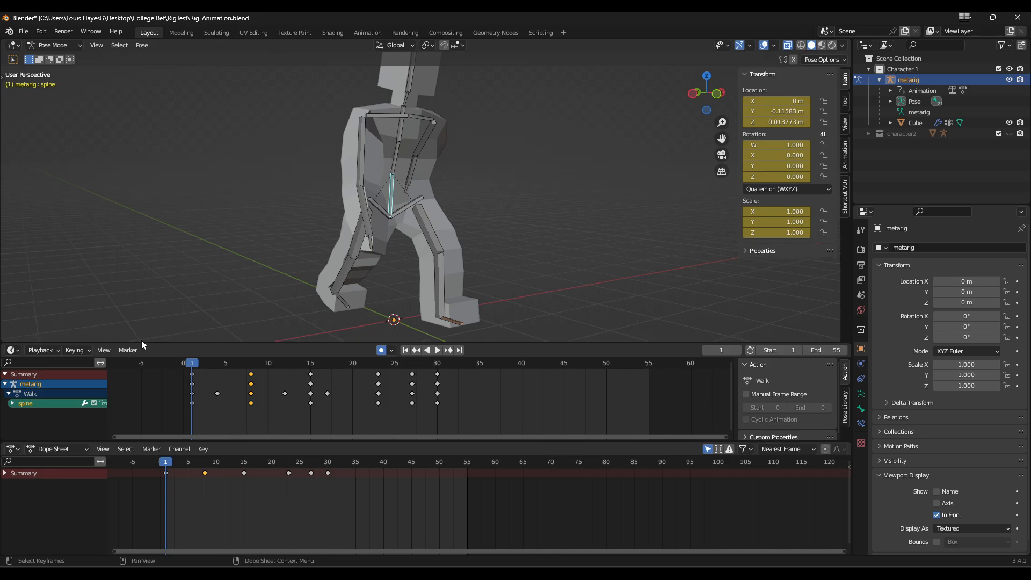
left_click(5, 374)
left_click_drag(159, 343, 153, 369)
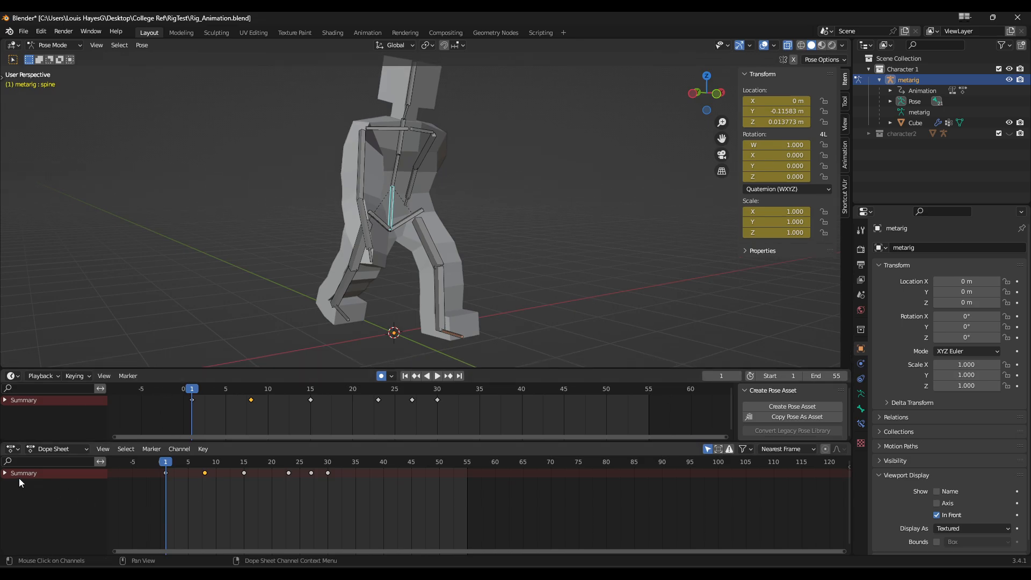
Set the Dope Sheet area to Action Editor mode and check the list of stored actions, keeping Walk active
left_click(69, 452)
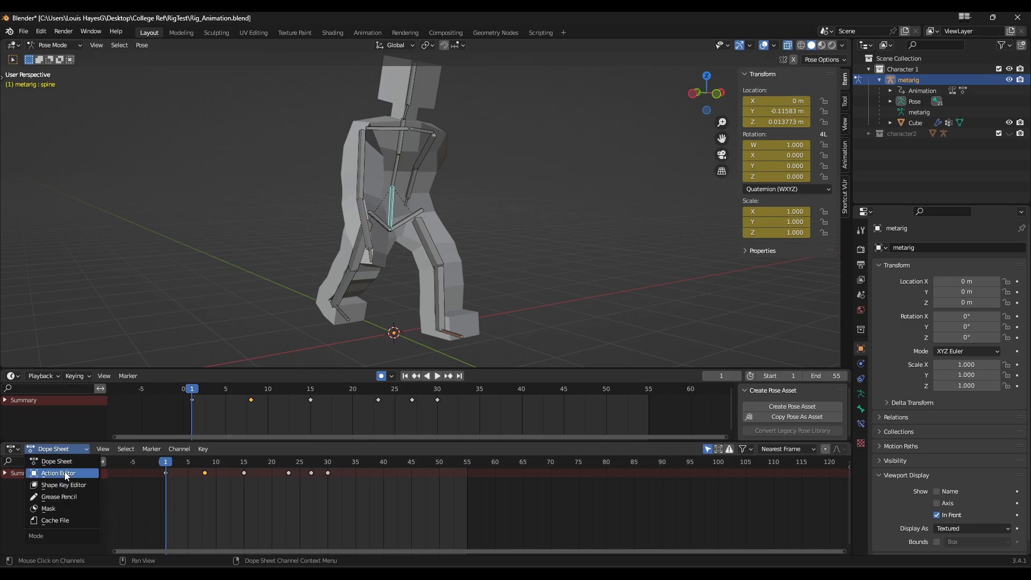
left_click(65, 473)
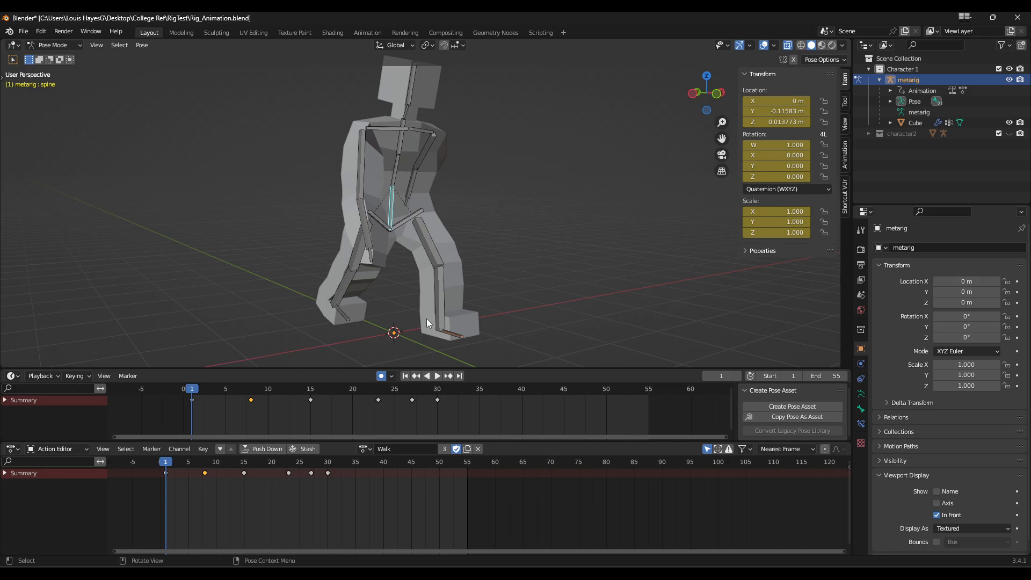
mouse_move(449, 254)
middle_mouse_down()
mouse_move(475, 239)
mouse_move(462, 255)
middle_mouse_up()
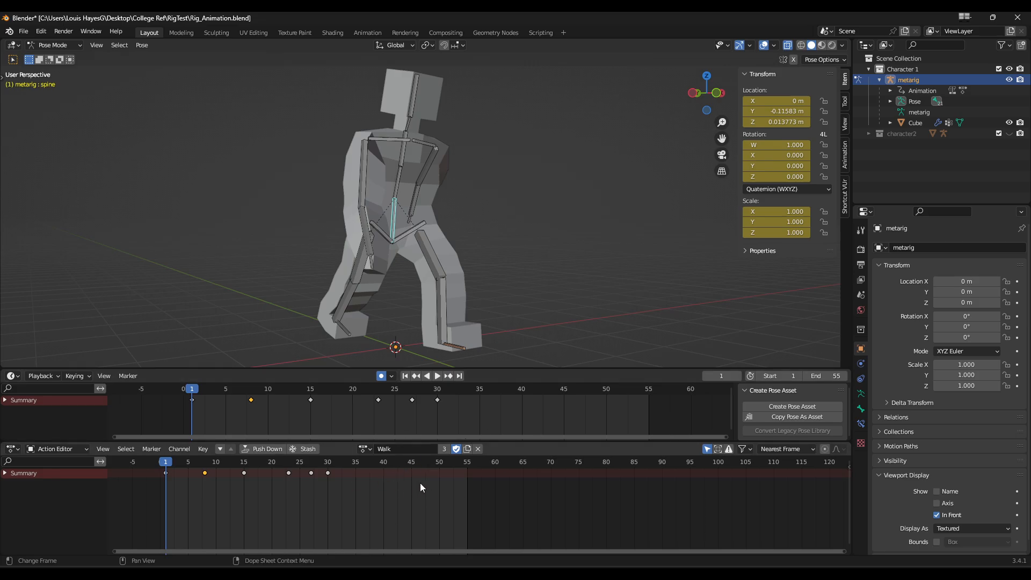
left_click(365, 449)
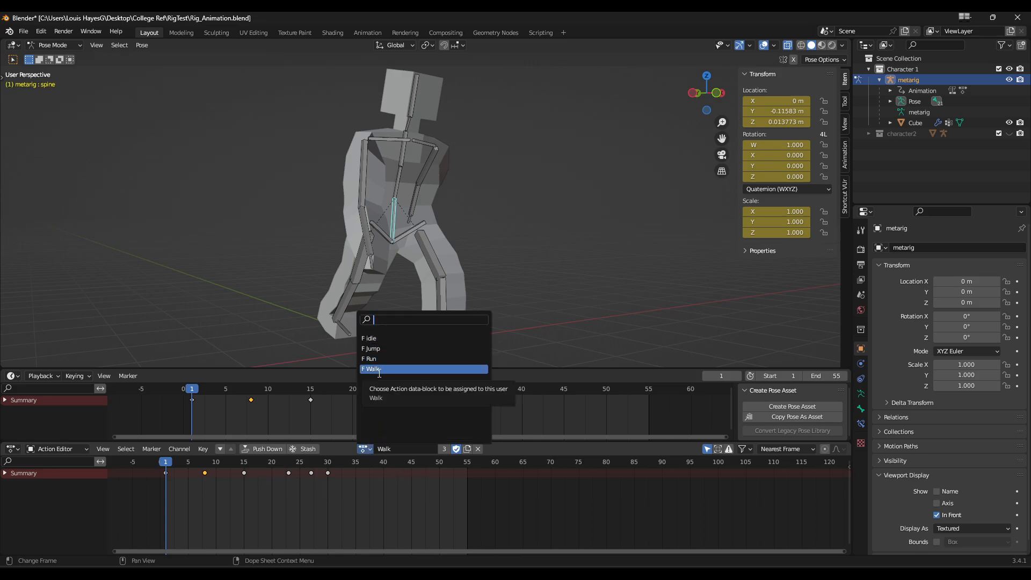
left_click(377, 438)
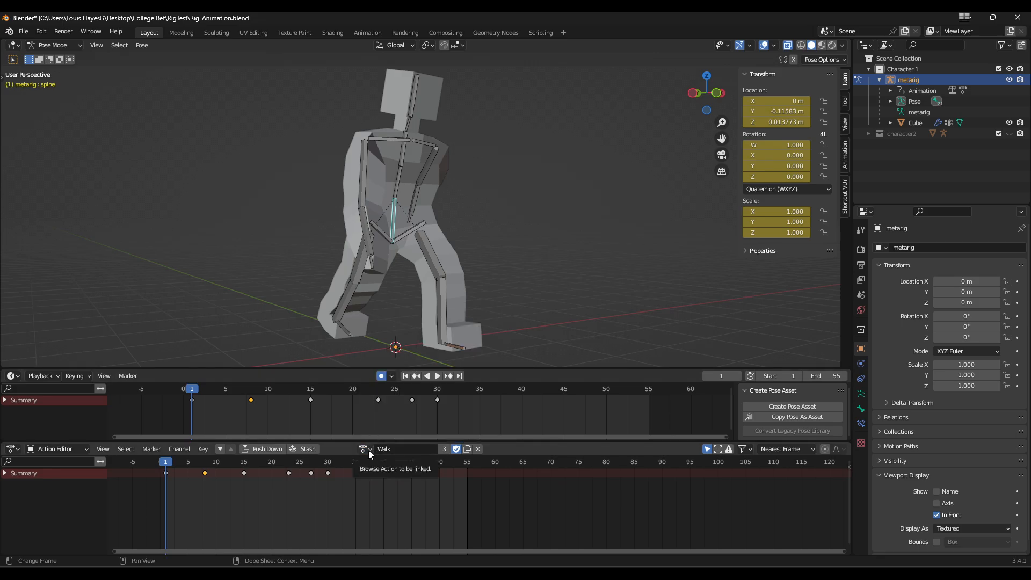
Duplicate the Walk action as a new action and rename the copy Wave
left_click(467, 449)
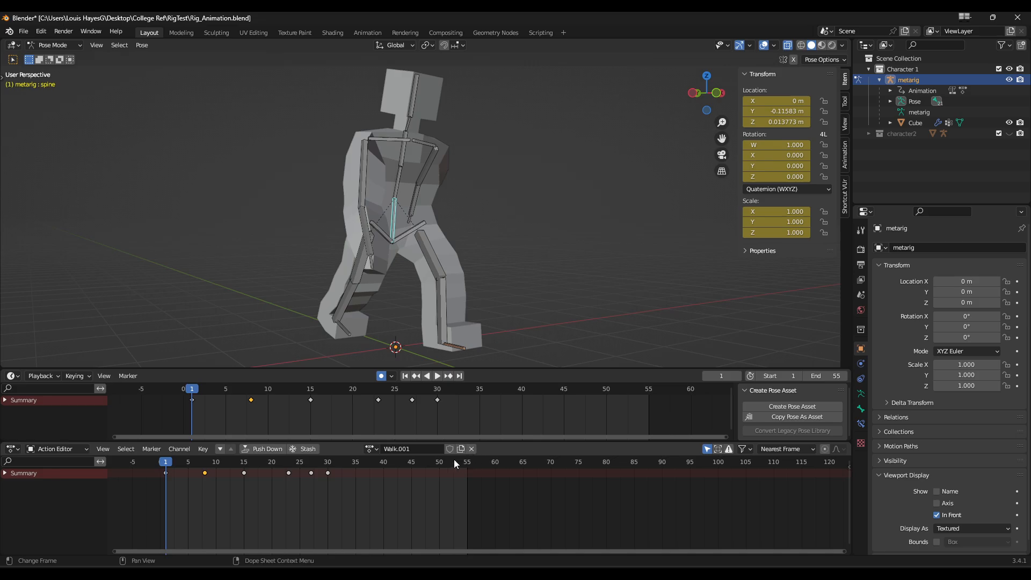
left_click(426, 448)
key("BackSpace")
type("Wave")
Delete all keyframes of the spine and of every other bone from the Wave action
left_click_drag(444, 410, 182, 388)
key("Delete")
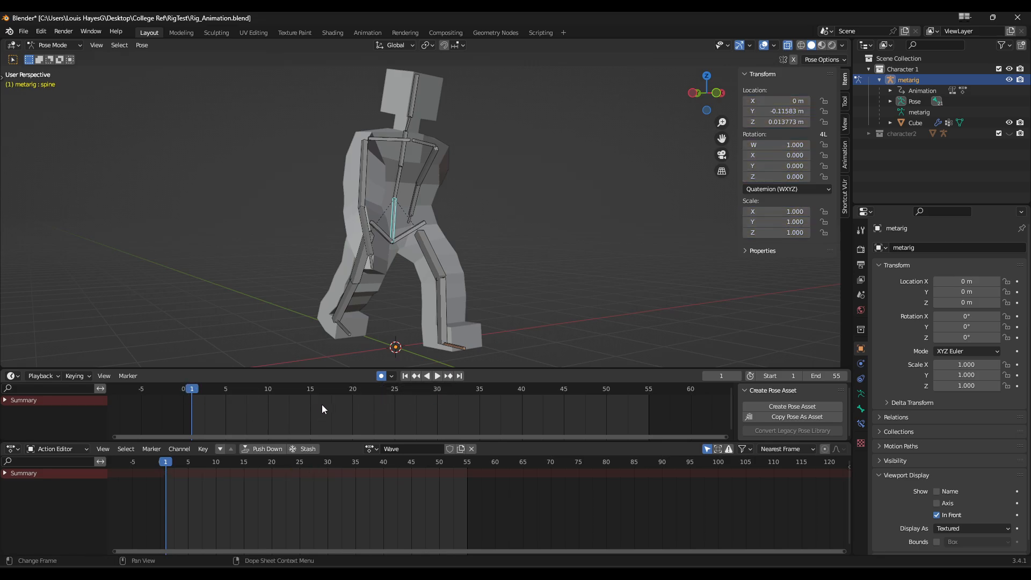
middle_click_drag(531, 272, 511, 280)
key("a")
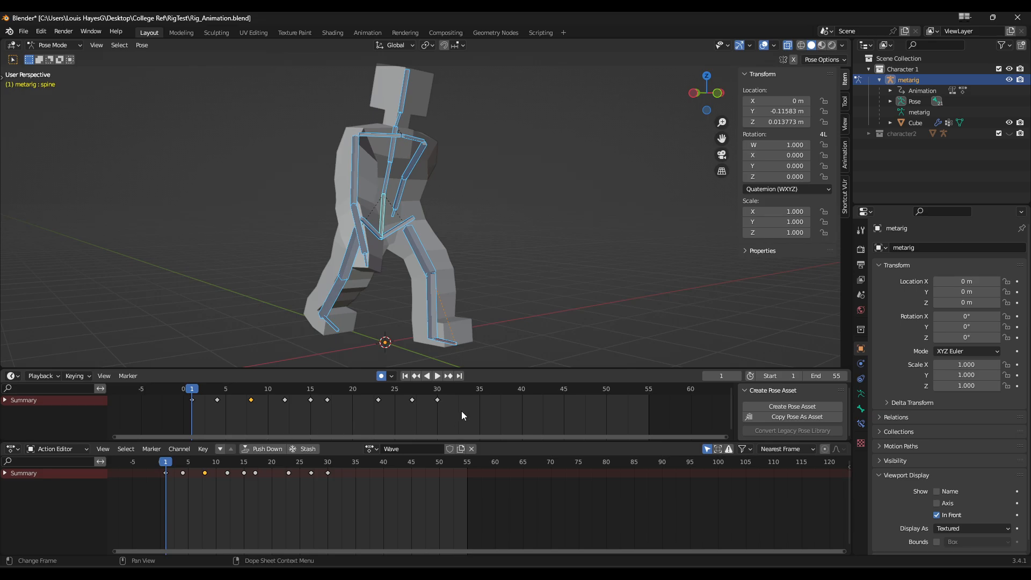
left_click_drag(462, 411, 160, 392)
key("Delete")
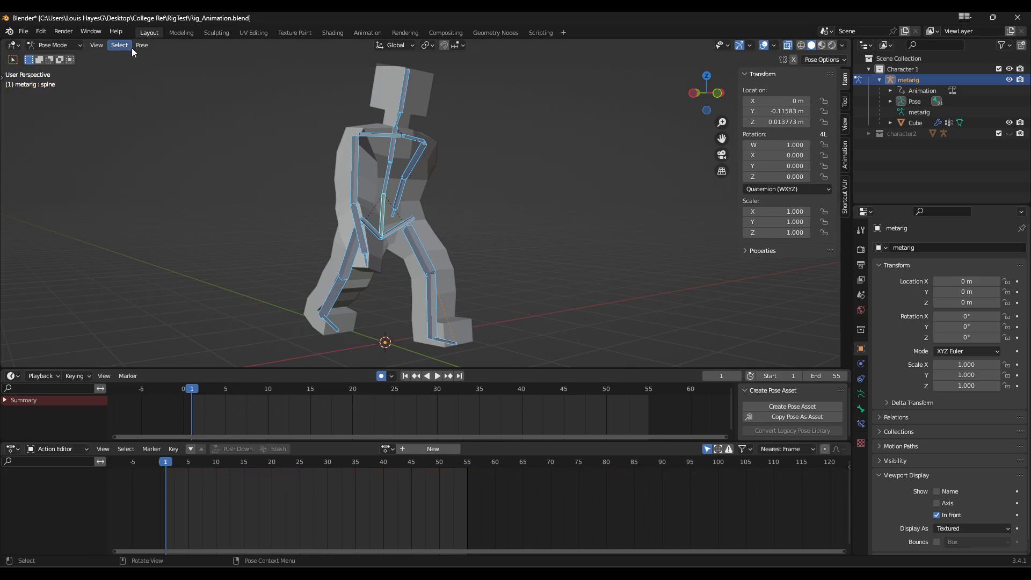
Clear all transforms of the selected bones to reset the rig to its rest pose
left_click(141, 46)
mouse_move(156, 69)
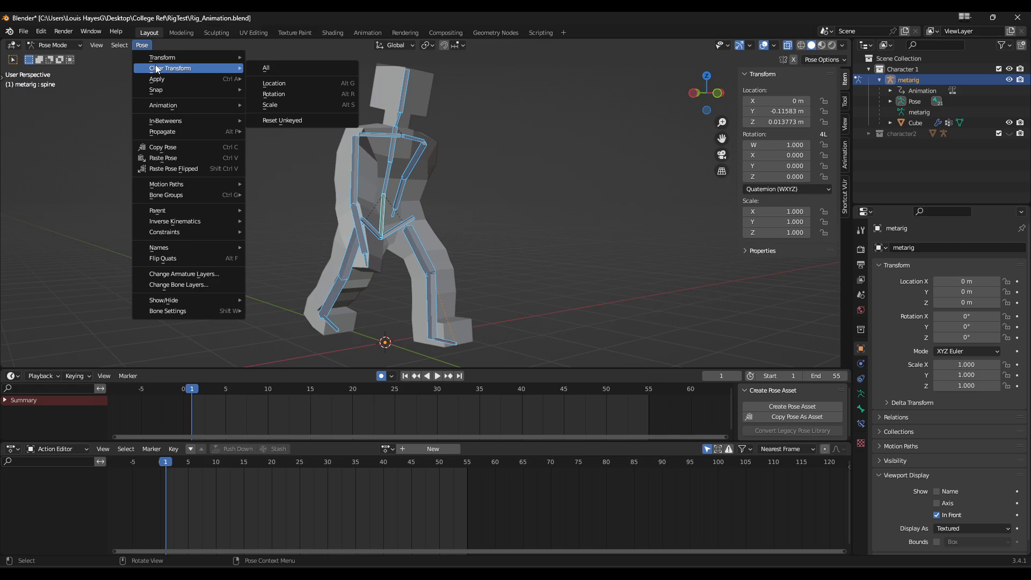
left_click(282, 68)
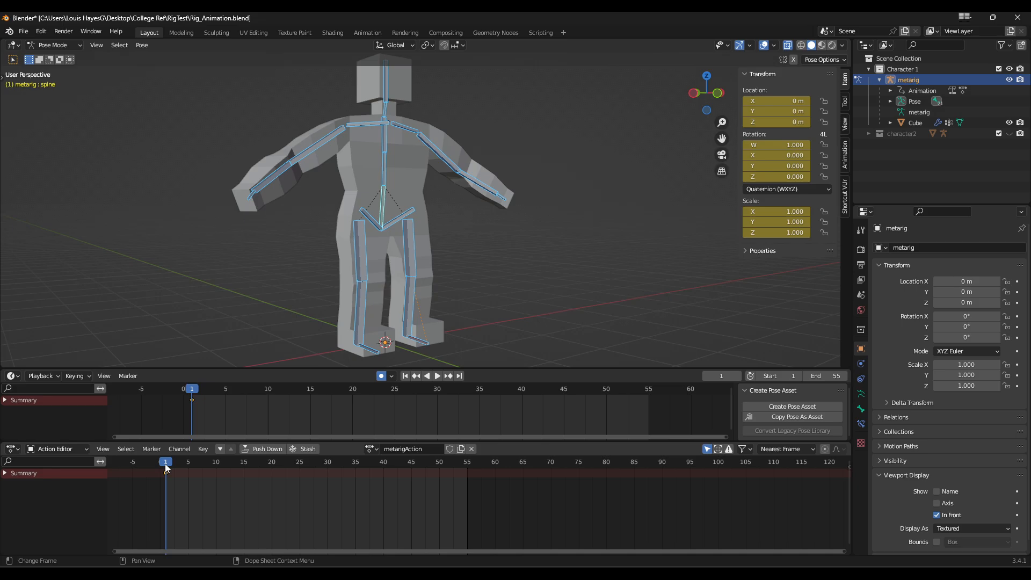
At frame 1, rotate the right upper arm bone until the arm is raised above the shoulder
left_click_drag(167, 462, 261, 463)
middle_click_drag(424, 262, 430, 256)
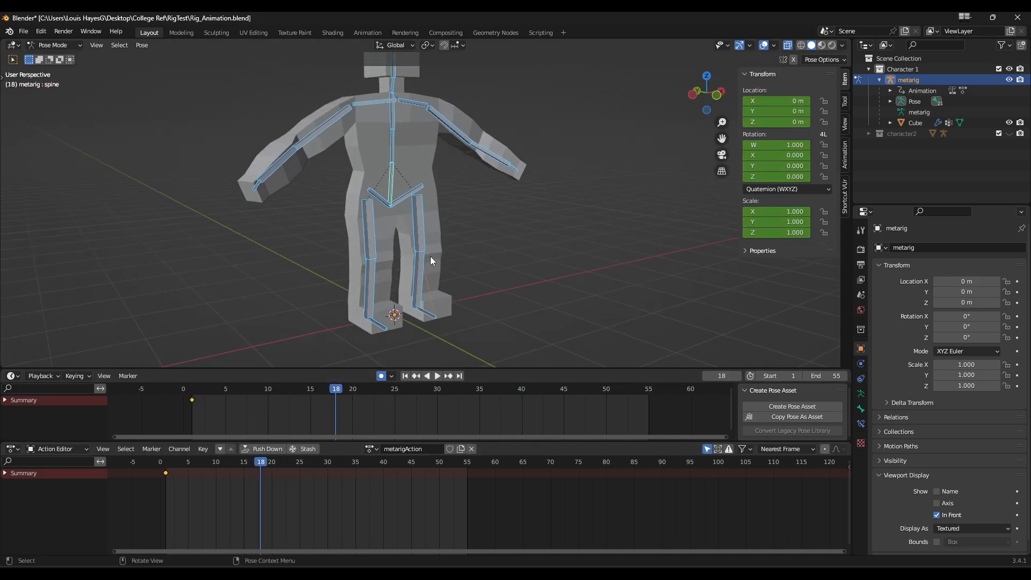
scroll(430, 254, "down", 1)
middle_click_drag(456, 209, 463, 245)
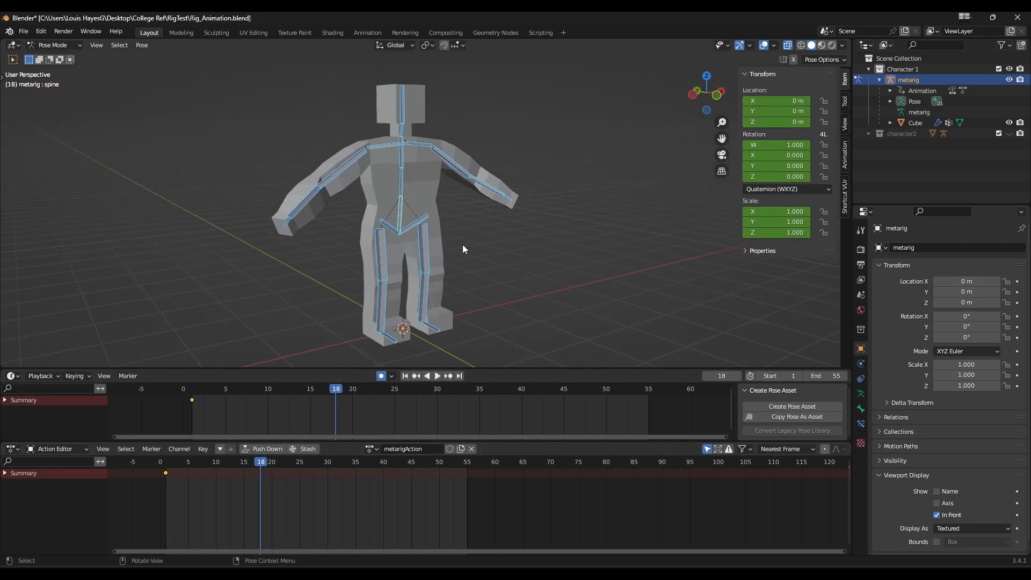
left_click(355, 159)
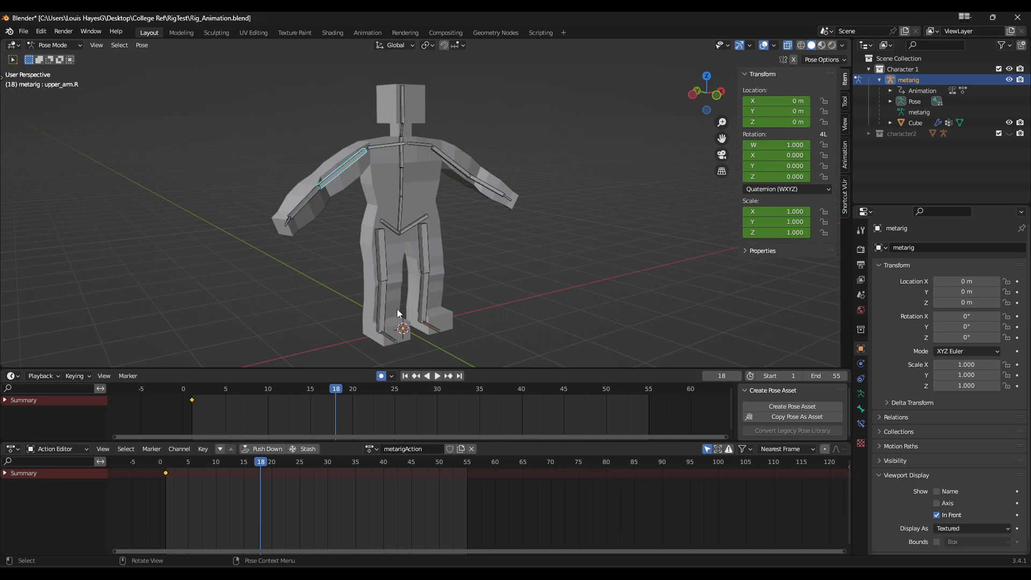
left_click_drag(261, 466, 205, 464)
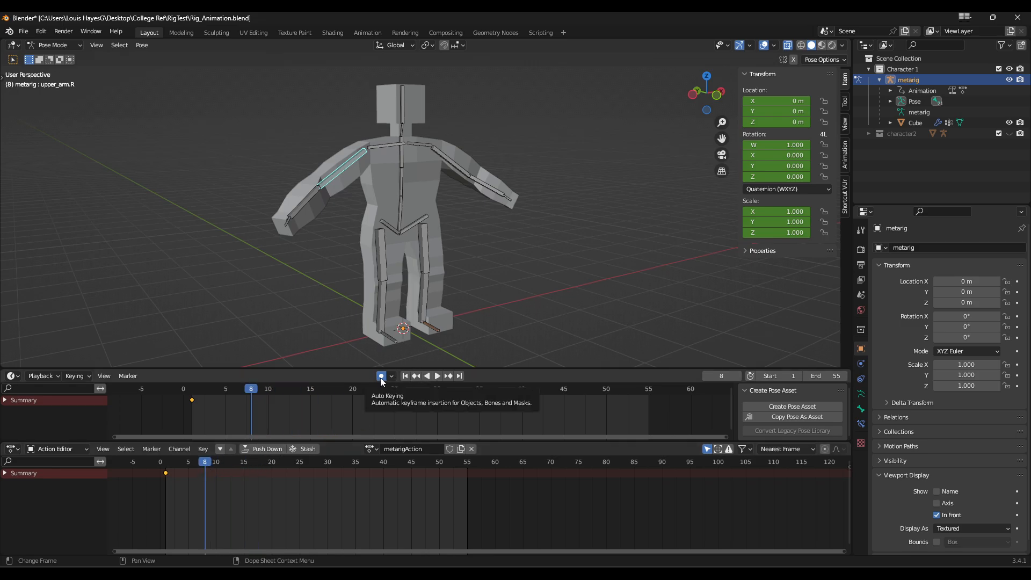
middle_click_drag(412, 157, 423, 218)
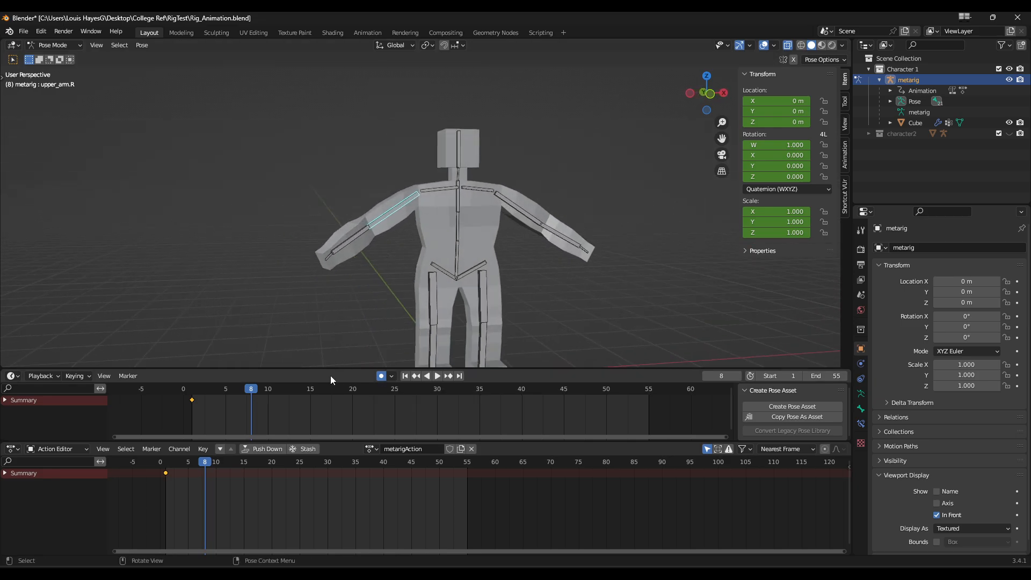
left_click_drag(251, 391, 192, 391)
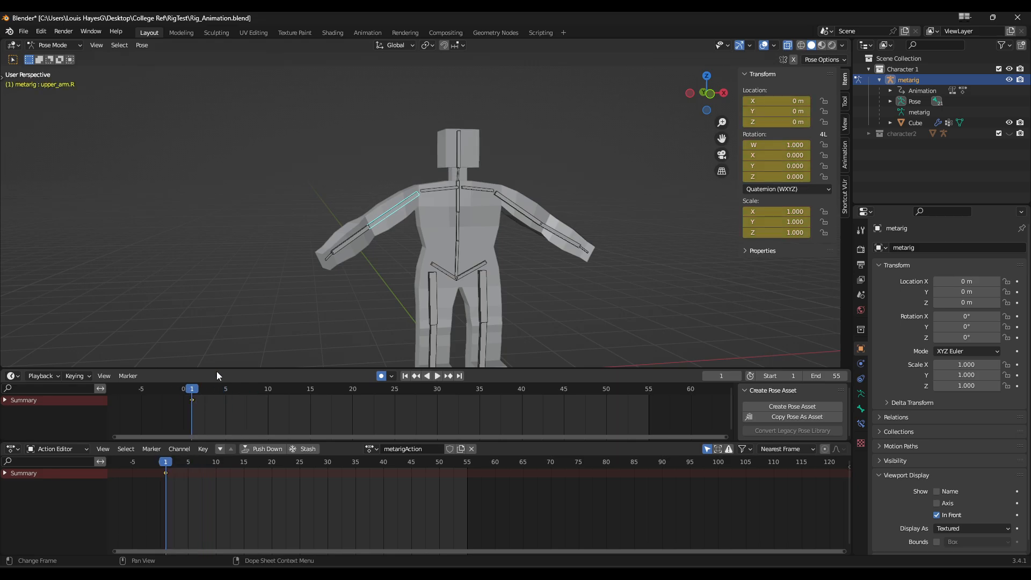
key("r")
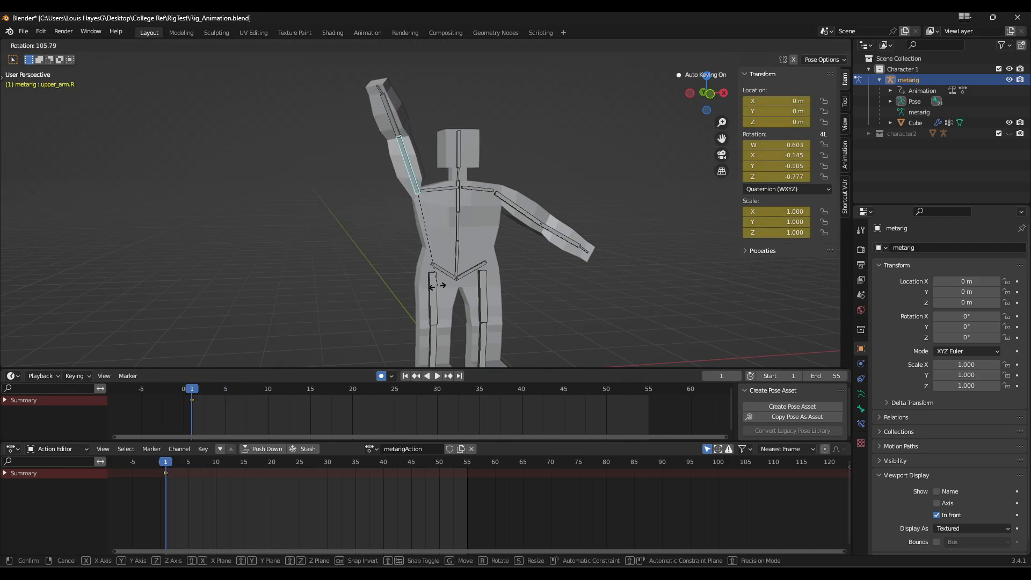
left_click(421, 281)
Rotate the left upper arm down beside the body and tilt the head bone by about 7 degrees at frame 1
left_click(499, 204)
key("r")
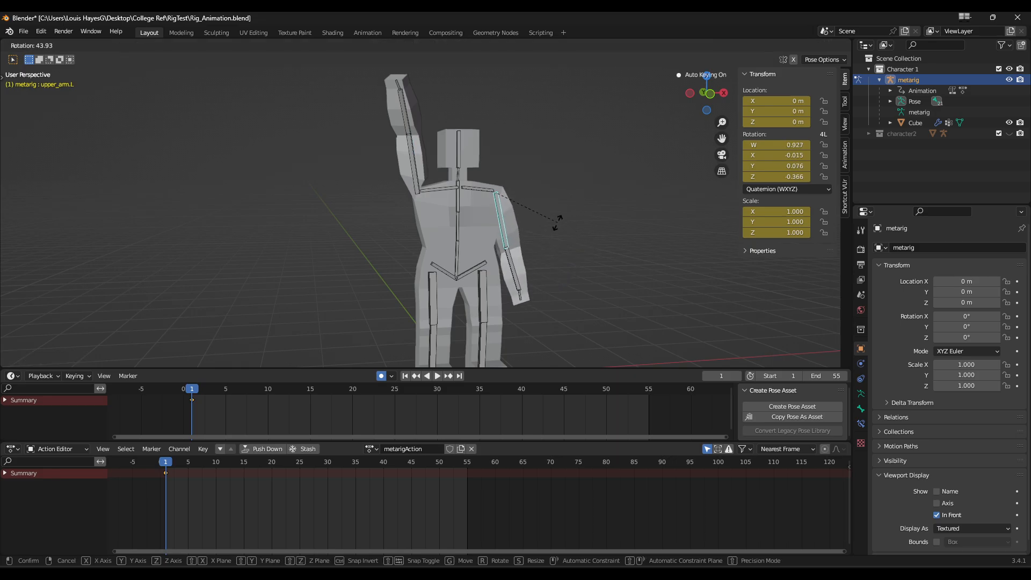
left_click(537, 224)
left_click(459, 160)
key("r")
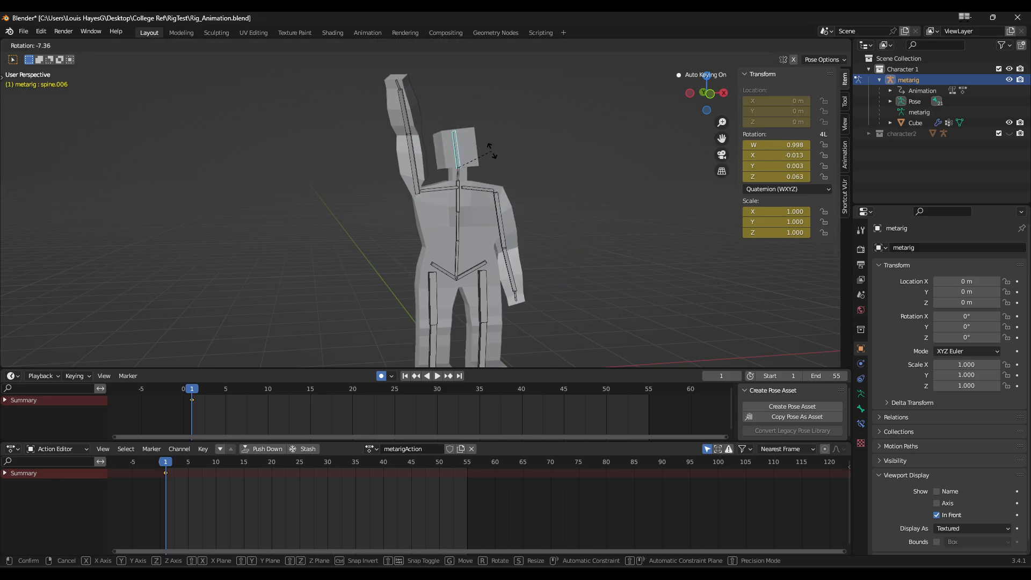
left_click(491, 151)
Rotate the right and left thigh bones slightly outward around the Z axis at frame 1
middle_click_drag(466, 294, 492, 252, "shift")
left_click(459, 256)
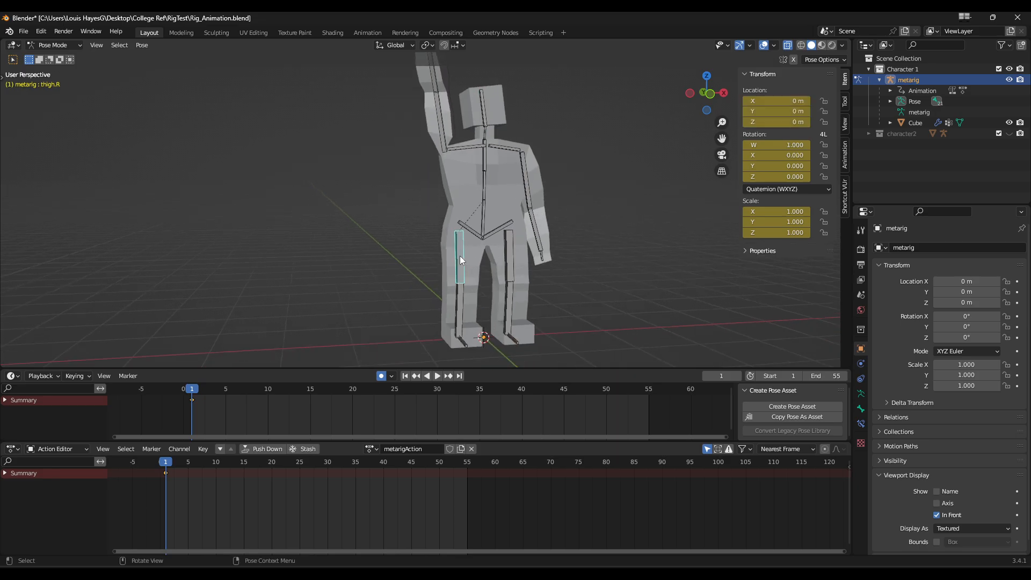
key("r")
key("z")
left_click(459, 255)
left_click(506, 254)
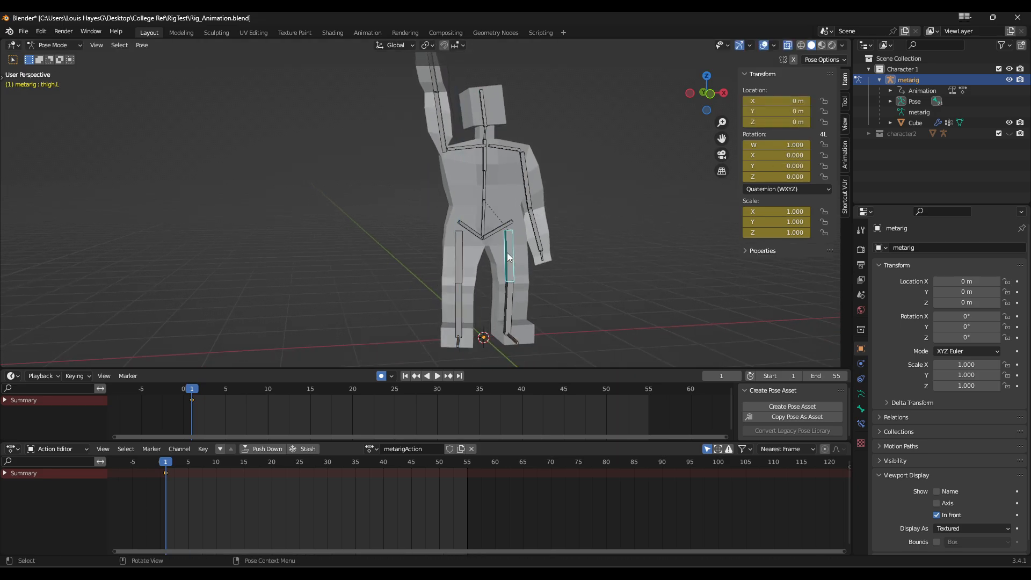
key("r")
key("z")
left_click(505, 252)
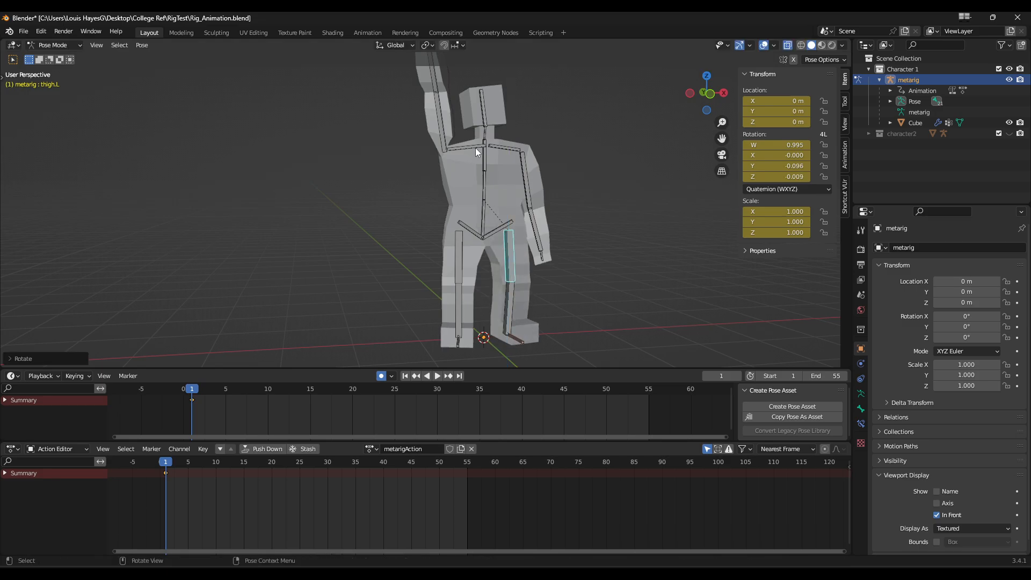
At frame 10, rotate the right upper arm outward, away from the head, for the first wave pose
middle_click_drag(478, 153, 468, 200, "shift")
left_click_drag(166, 463, 217, 465)
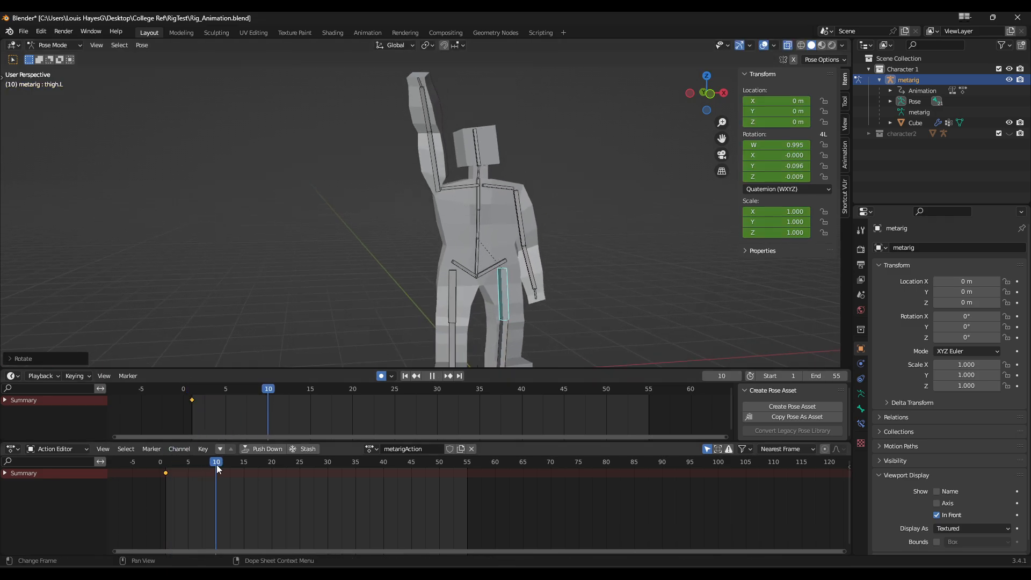
left_click(432, 162)
middle_click_drag(433, 162, 516, 172)
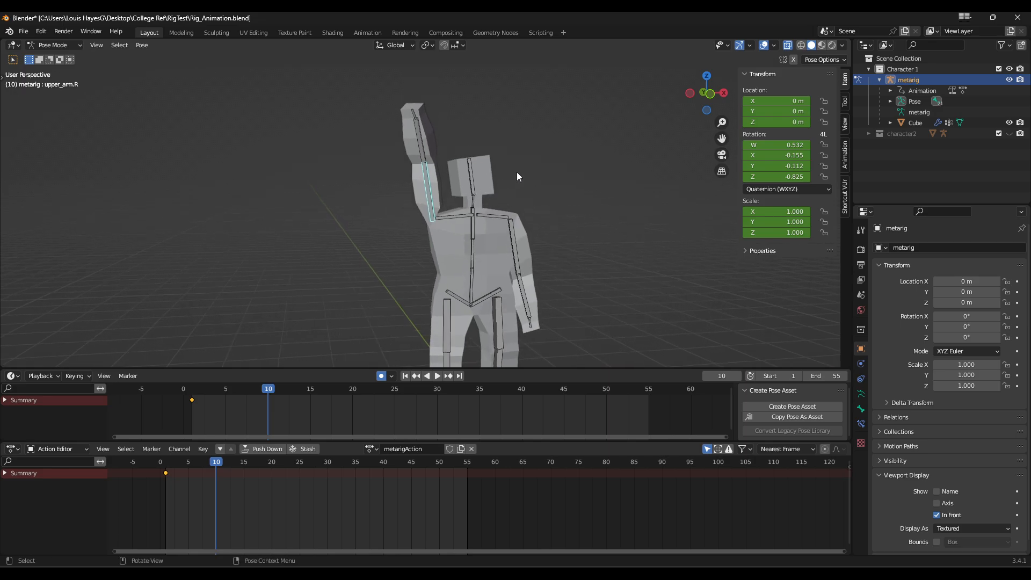
key("r")
left_click(450, 132)
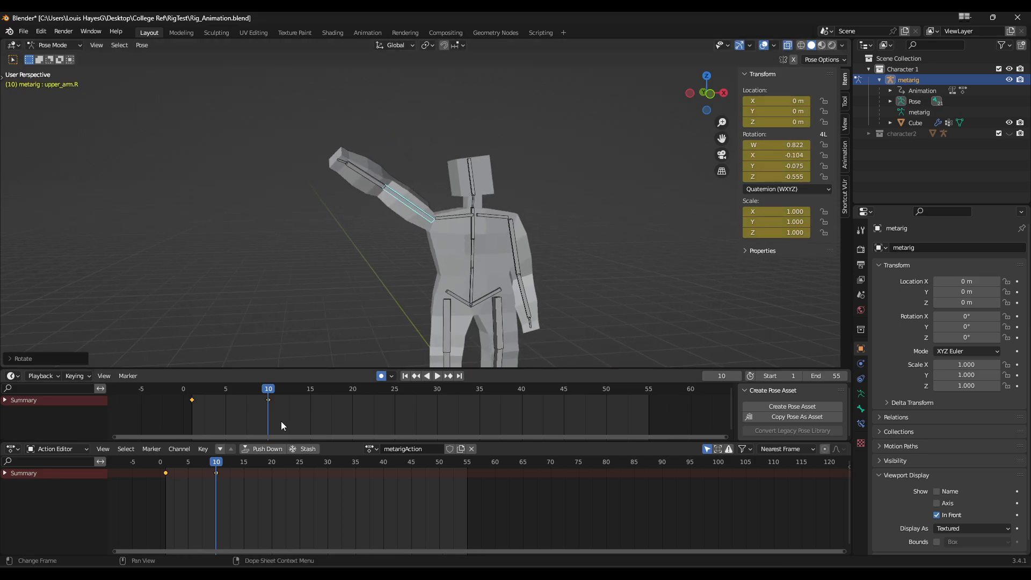
At frame 15, rotate the right upper arm inward over the head, and move that keyframe to frame 20
left_click(244, 463)
key("r")
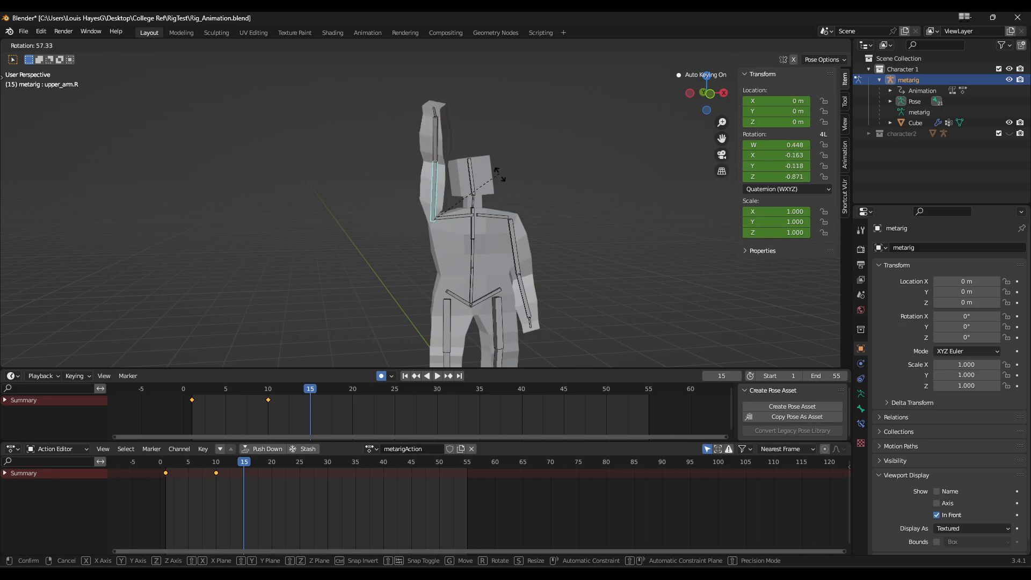
left_click(507, 191)
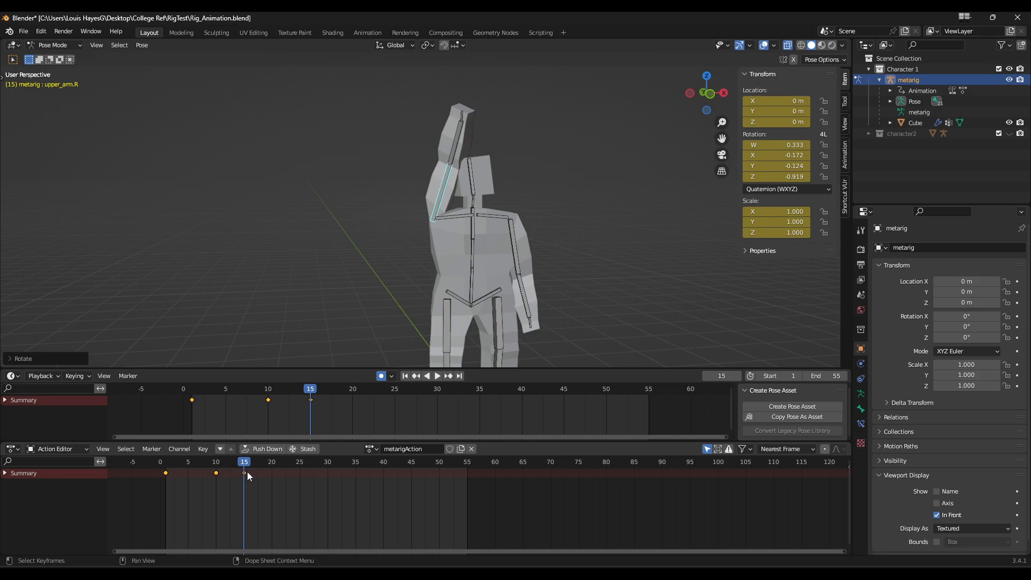
mouse_move(244, 472)
left_mouse_down()
mouse_move(258, 476)
mouse_move(238, 469)
left_mouse_up()
key("ctrl+z")
left_click_drag(244, 473, 326, 466)
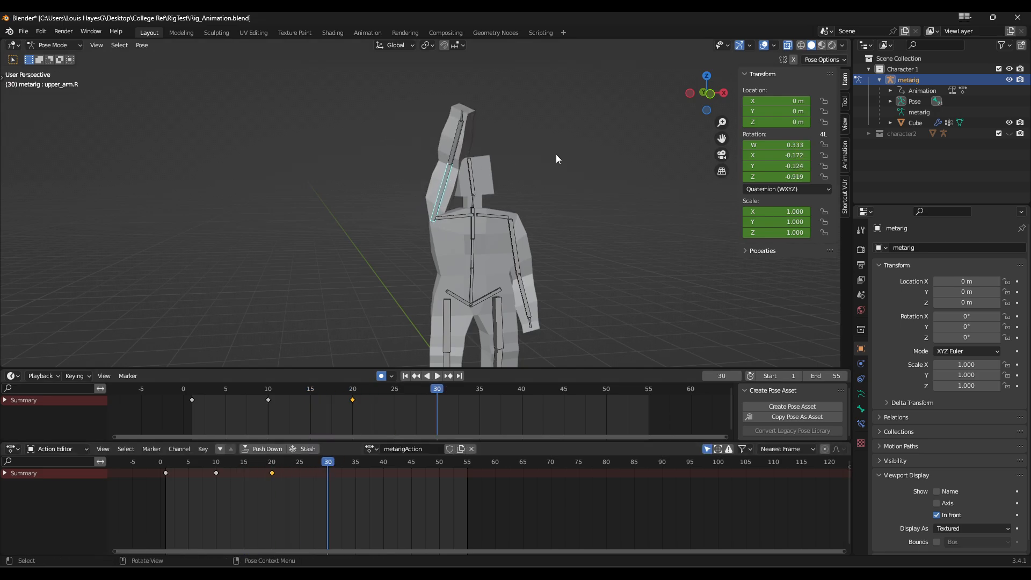
At frame 30, rotate the right upper arm back outward, and return the playhead to frame 20
key("r")
left_click(439, 70)
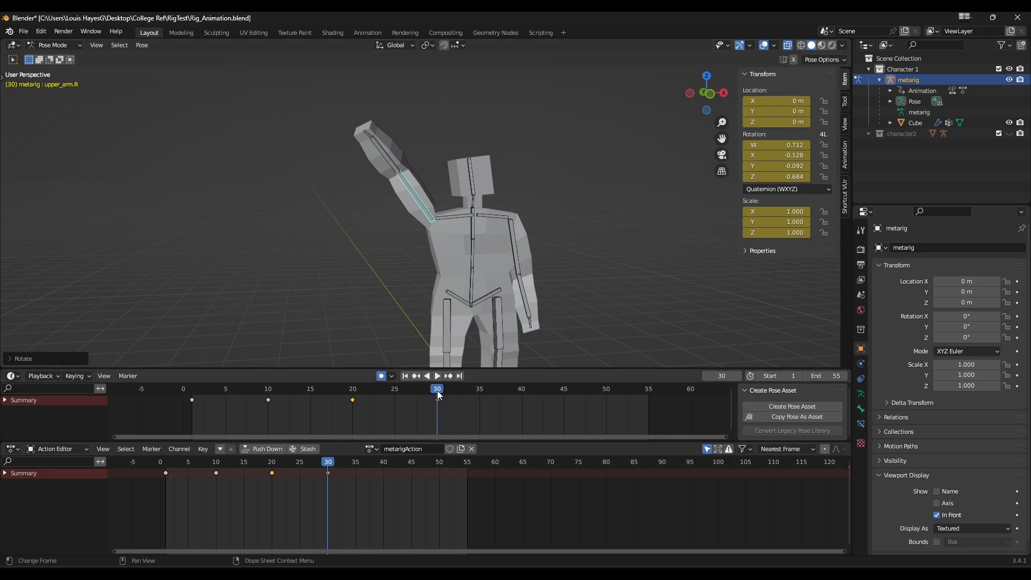
left_click_drag(437, 391, 353, 396)
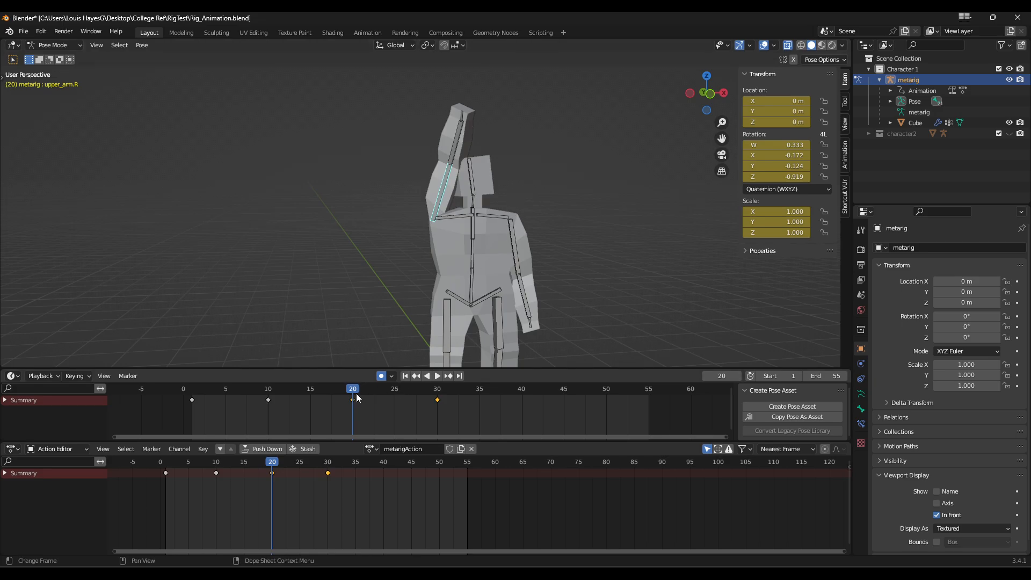
At frame 40, rotate the right upper arm further outward, away from the head
key("space")
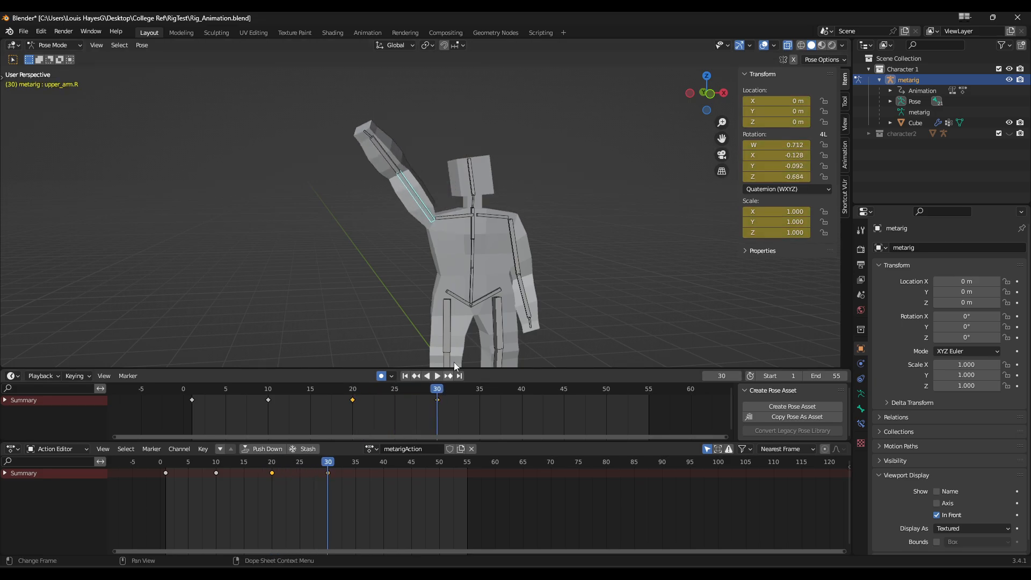
left_click_drag(439, 391, 523, 399)
key("r")
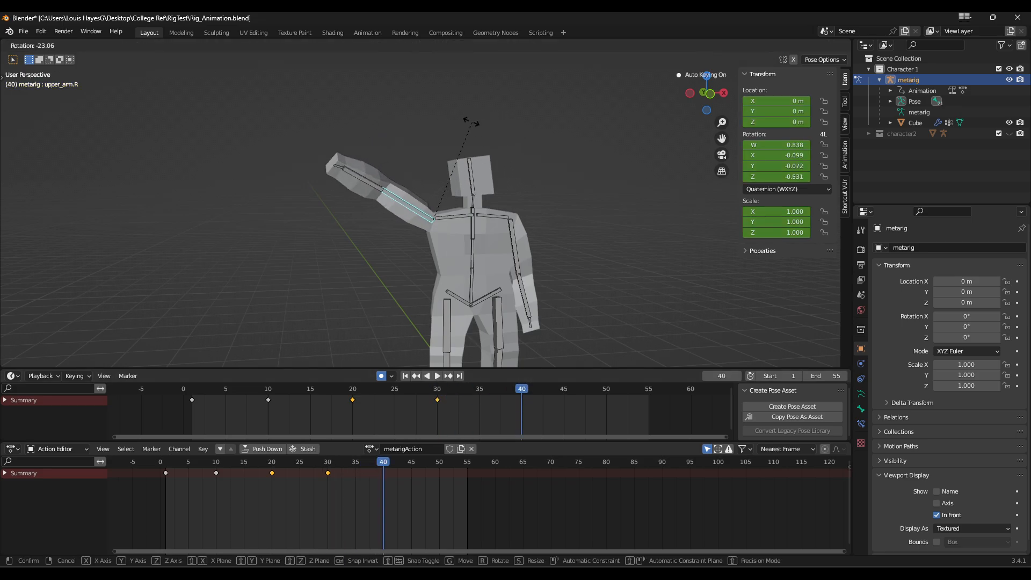
left_click(449, 125)
At frame 50, rotate the right upper arm inward until it points almost straight up
left_click_drag(517, 388, 606, 391)
key("r")
left_click(566, 307)
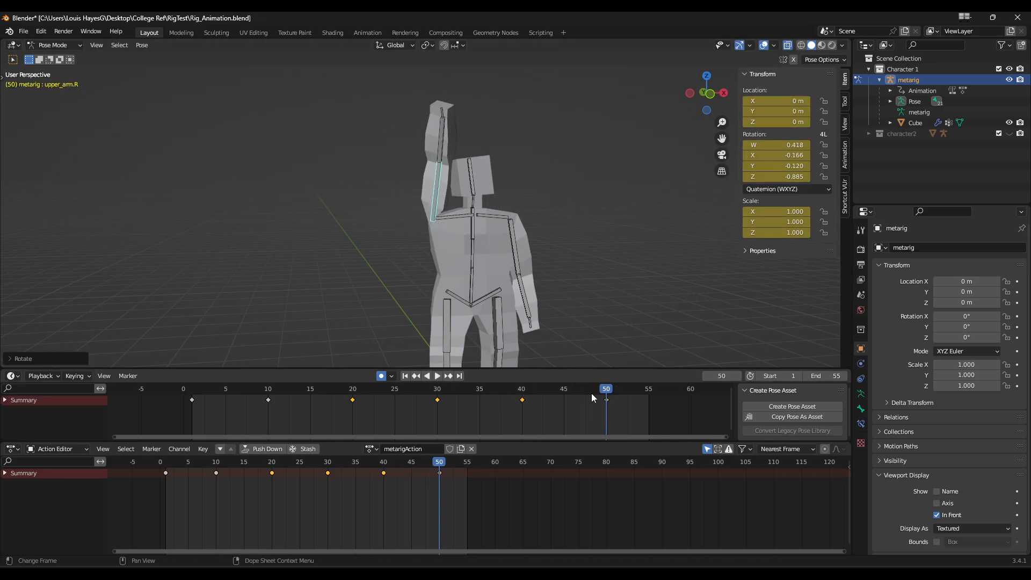
Copy the right upper arm's keyframe at frame 1 and paste it at frame 55
left_click(193, 401)
key("space")
key("space")
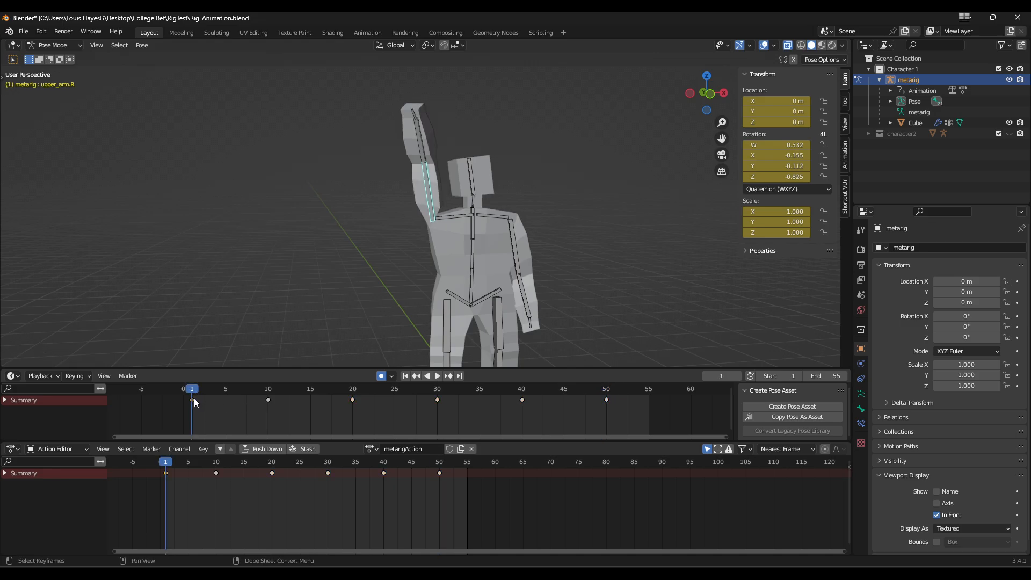
left_click_drag(196, 396, 649, 411)
key("ctrl+v")
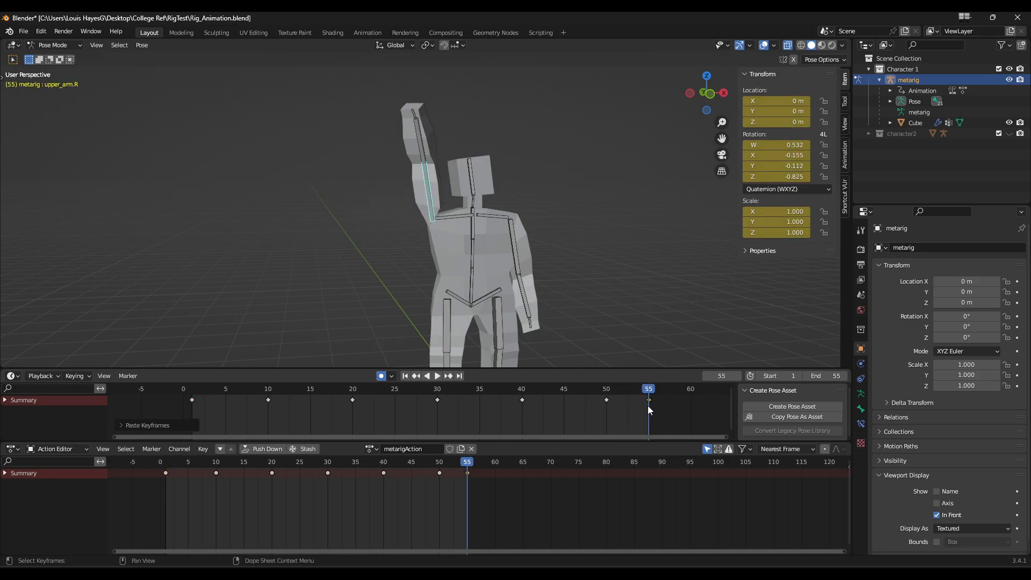
Play the waving animation from frame 1 to check the arm motion
key("space")
left_click_drag(643, 388, 184, 391)
key("space")
Set the upper arm keyframes' extrapolation to Make Cyclic (F-Modifier), and play the animation from frame 1
middle_click_drag(540, 414, 532, 414)
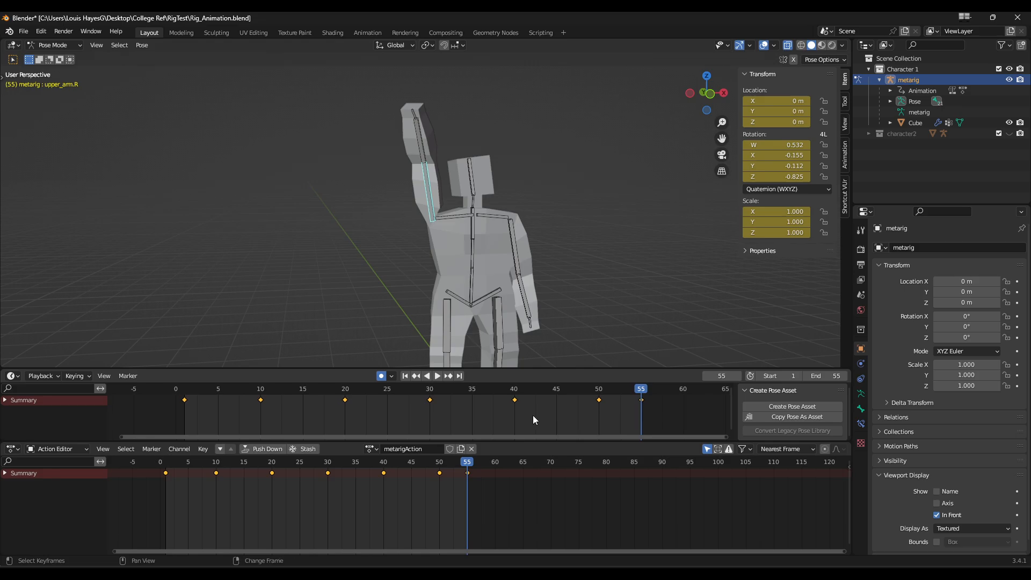
key("shift+e")
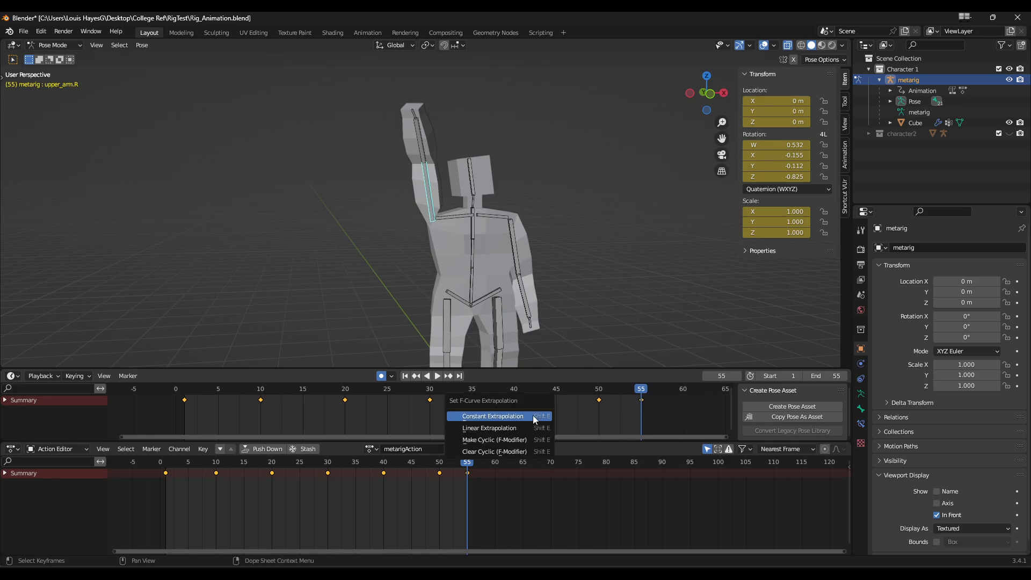
left_click(498, 440)
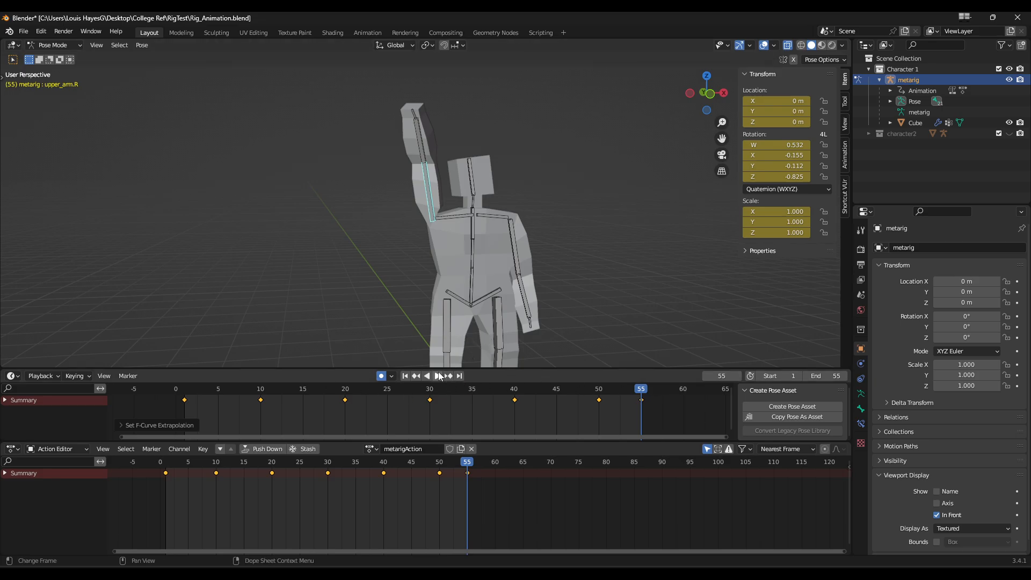
left_click_drag(280, 391, 187, 391)
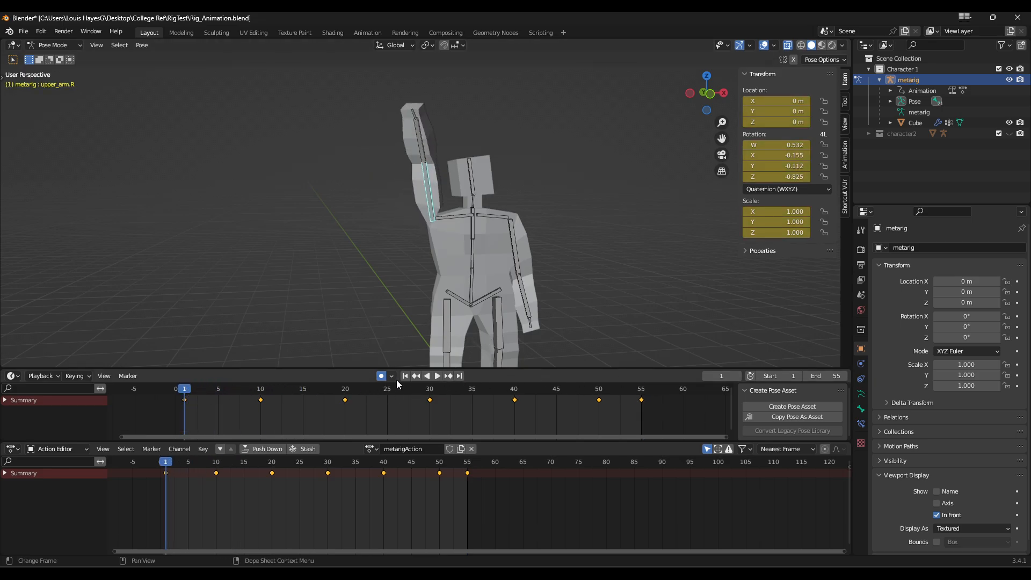
left_click(438, 376)
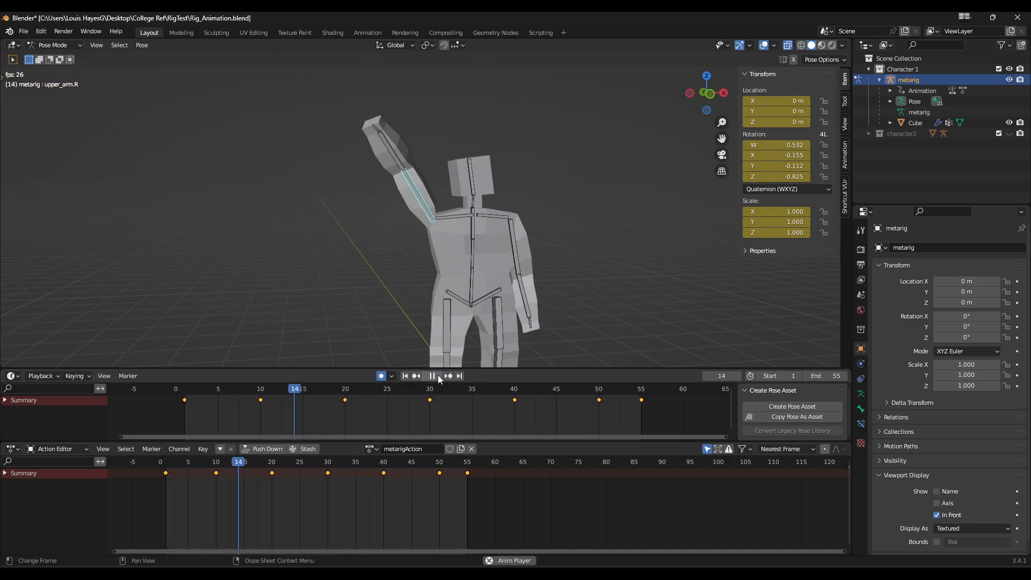
key("space")
At frame 10, rotate the right forearm slightly outward to key its pose
left_click(277, 403)
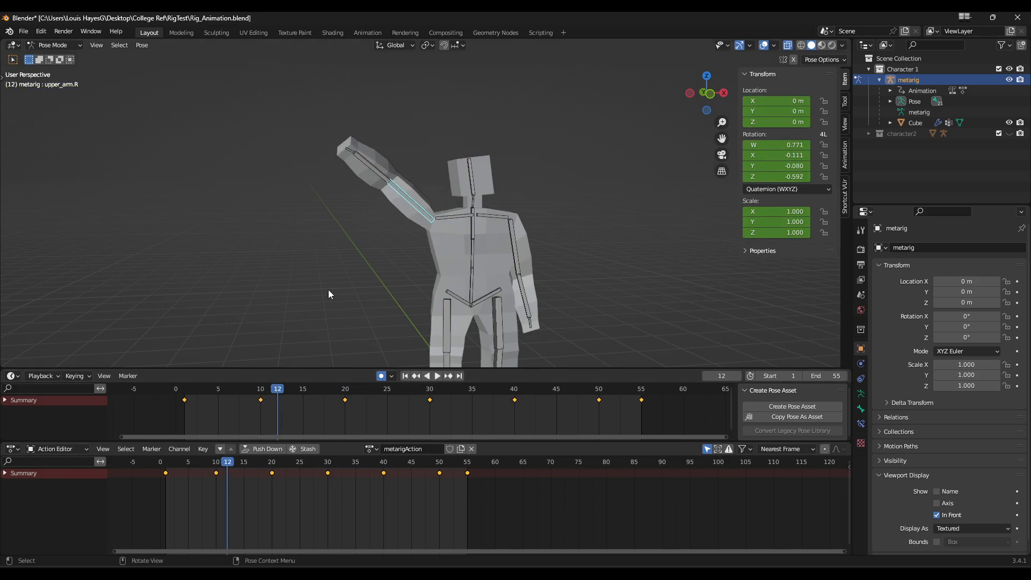
left_click(374, 167)
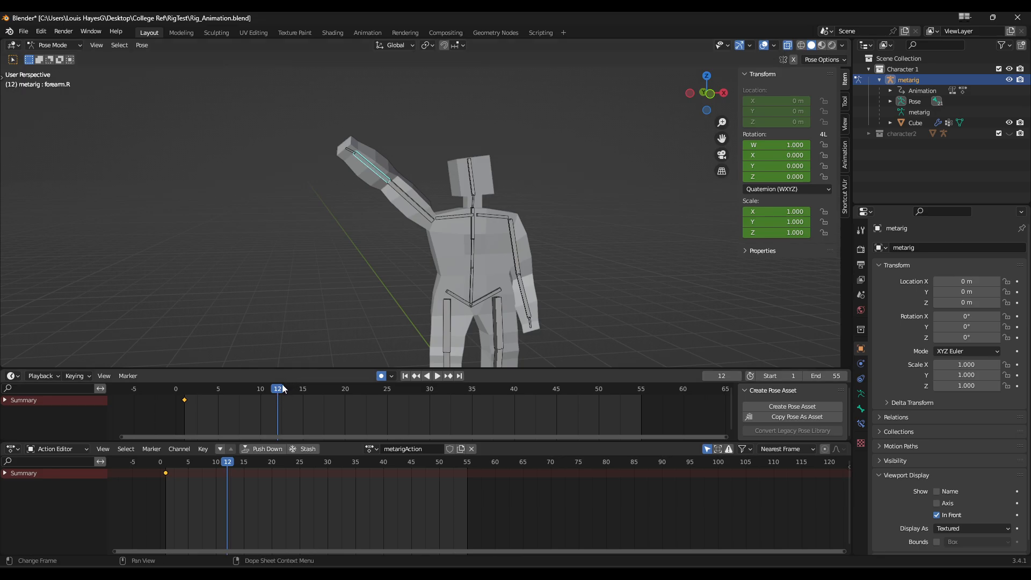
left_click(260, 390)
key("space")
key("Escape")
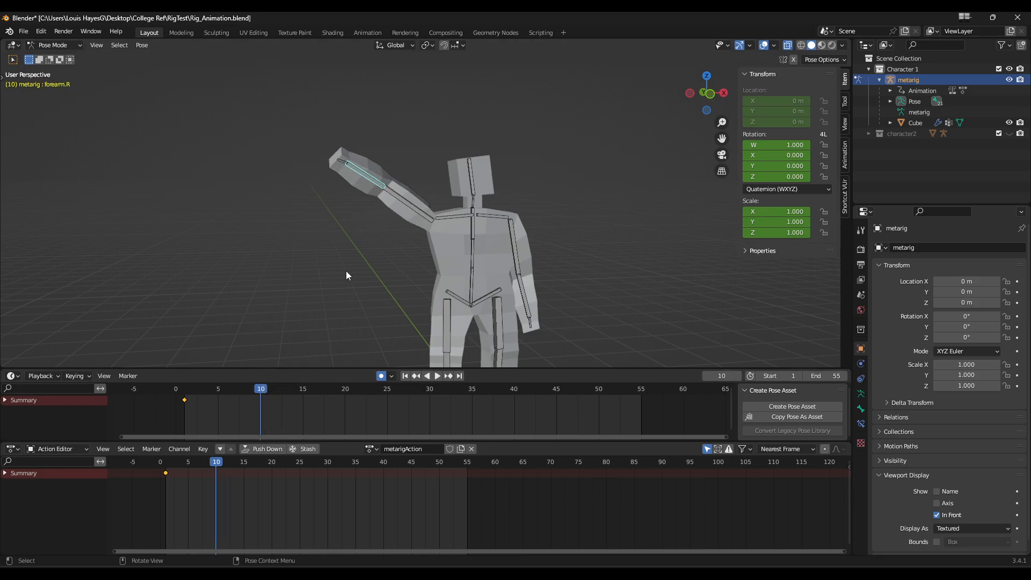
key("r")
left_click(428, 133)
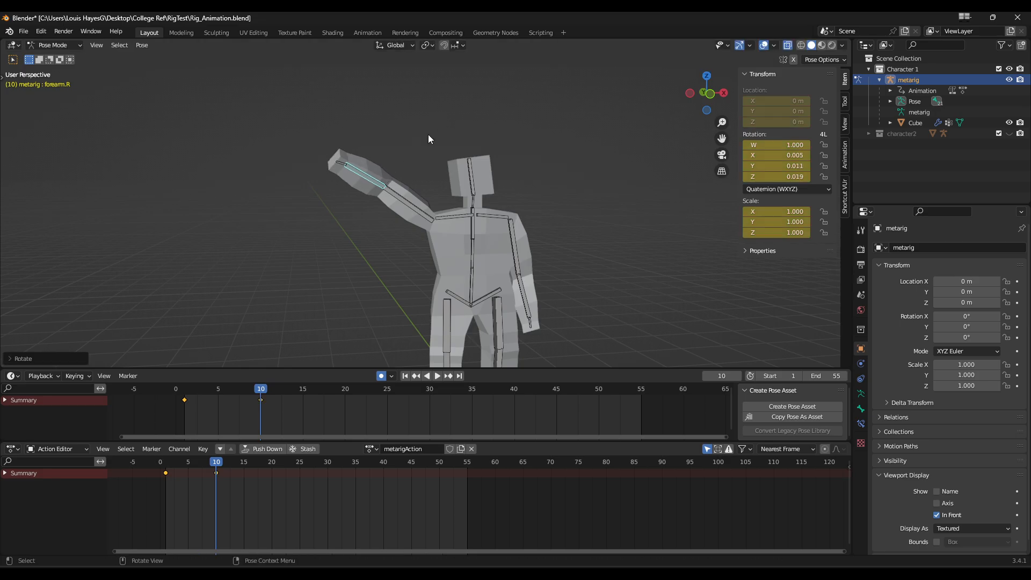
Rotate the right forearm outward at frame 13 and inward toward the head at frame 20
left_click_drag(262, 398, 345, 396)
key("r")
left_click(467, 99)
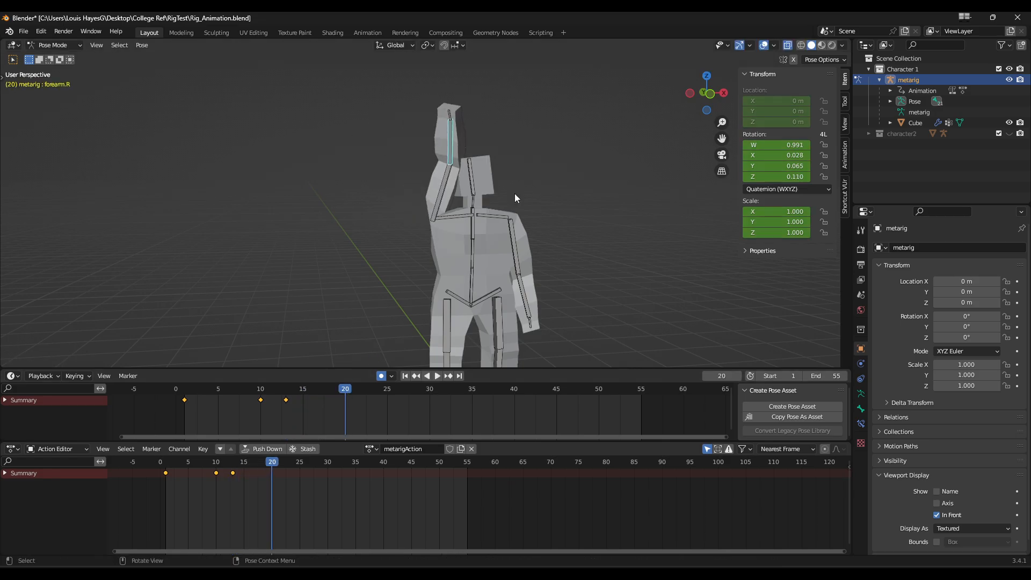
key("r")
left_click(586, 131)
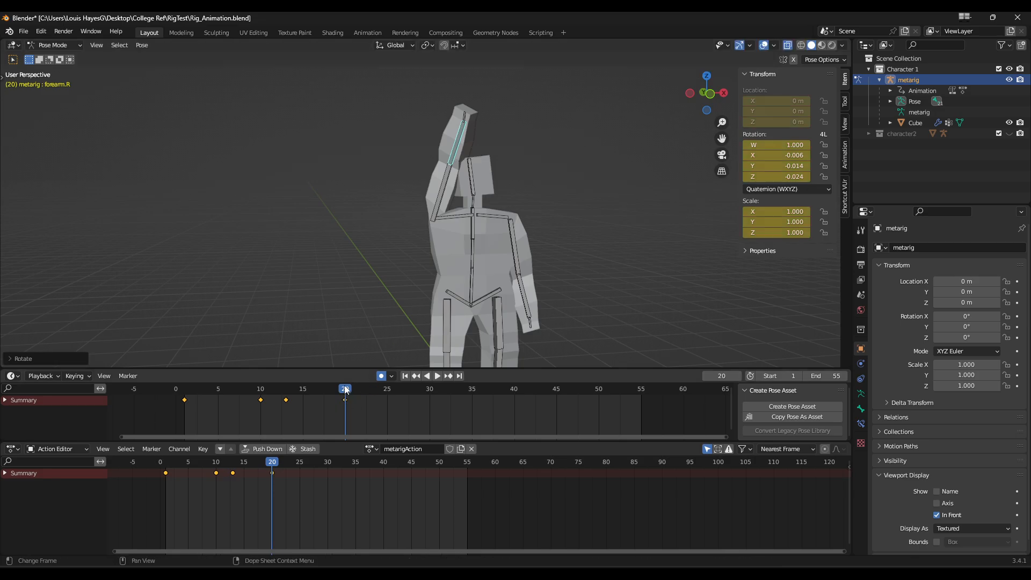
At frame 23, rotate the right forearm further inward, and play the animation back from frame 2
left_click_drag(346, 390, 193, 391)
key("r")
left_click(599, 141)
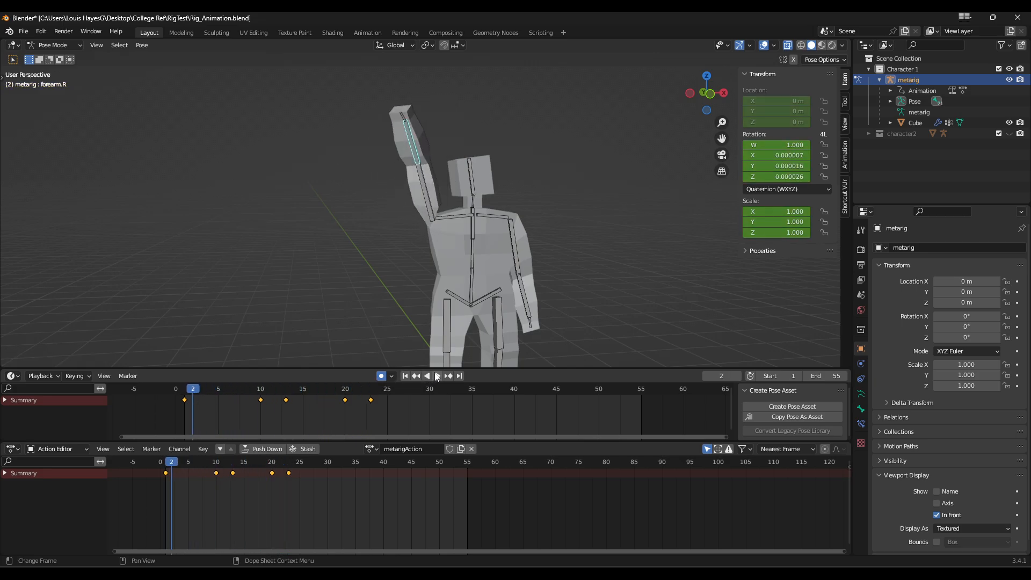
left_click(436, 376)
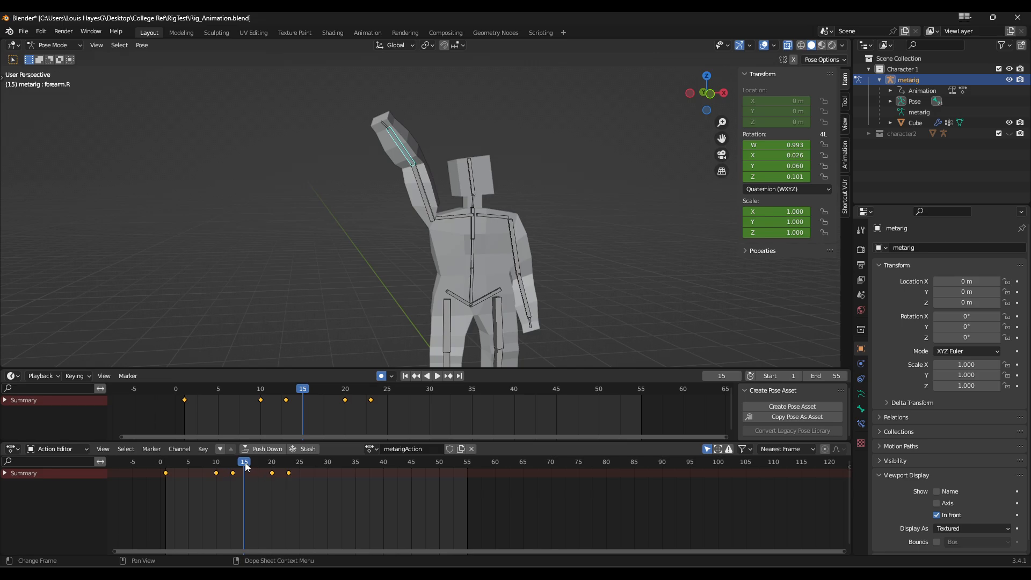
left_click_drag(245, 462, 164, 477)
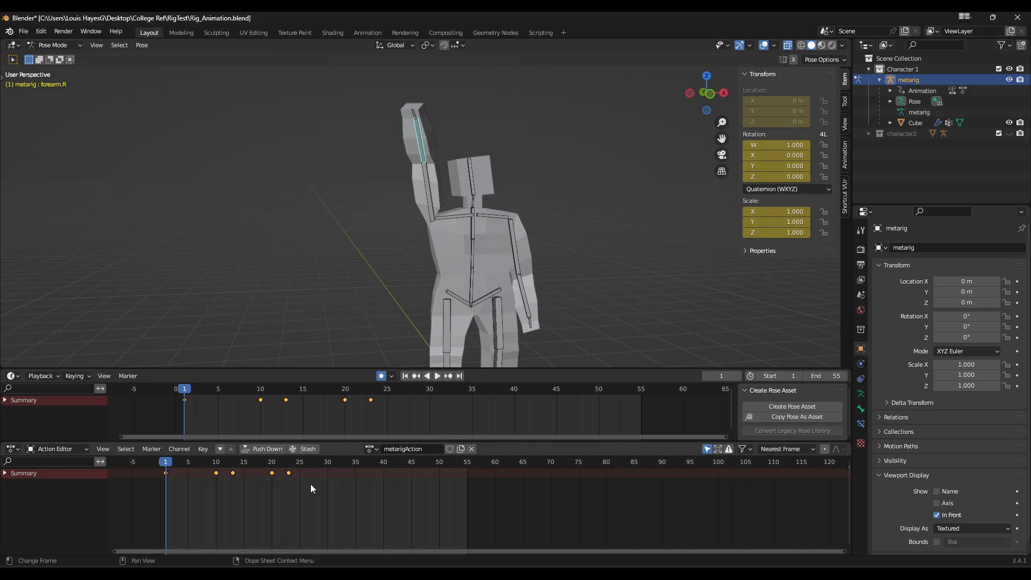
Rename the metarigAction action to Wave and enable its fake user
left_click(423, 451)
type("WAve")
key("BackSpace")
key("BackSpace")
key("BackSpace")
type("ave")
key("Return")
left_click(430, 450)
left_click(430, 450)
key("BackSpace")
key("BackSpace")
key("BackSpace")
key("BackSpace")
key("Return")
left_click(451, 449)
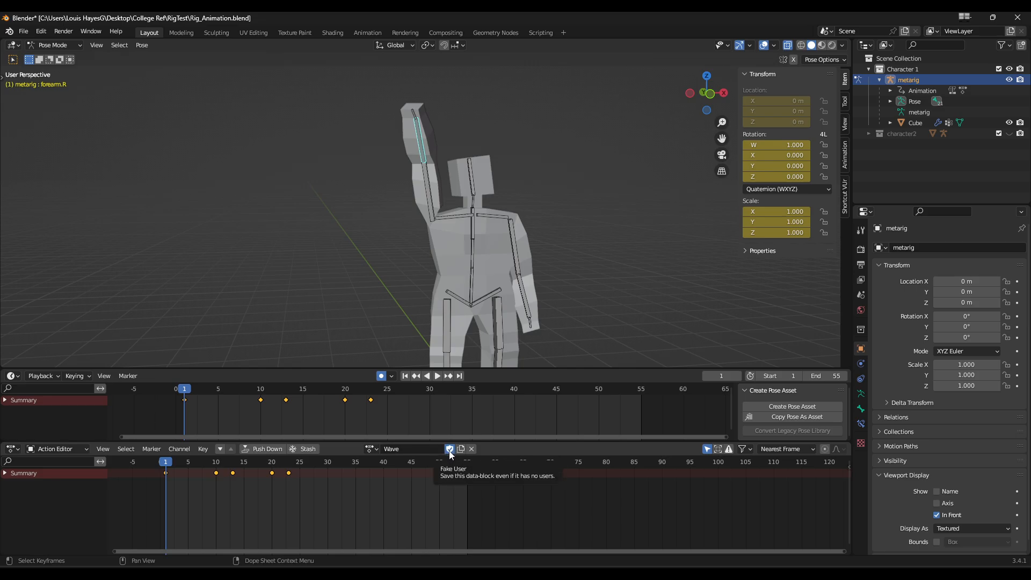
Check the Wave.001 action by scrubbing to frame 32, and switch back to the Wave action
left_click(372, 449)
left_click(377, 448)
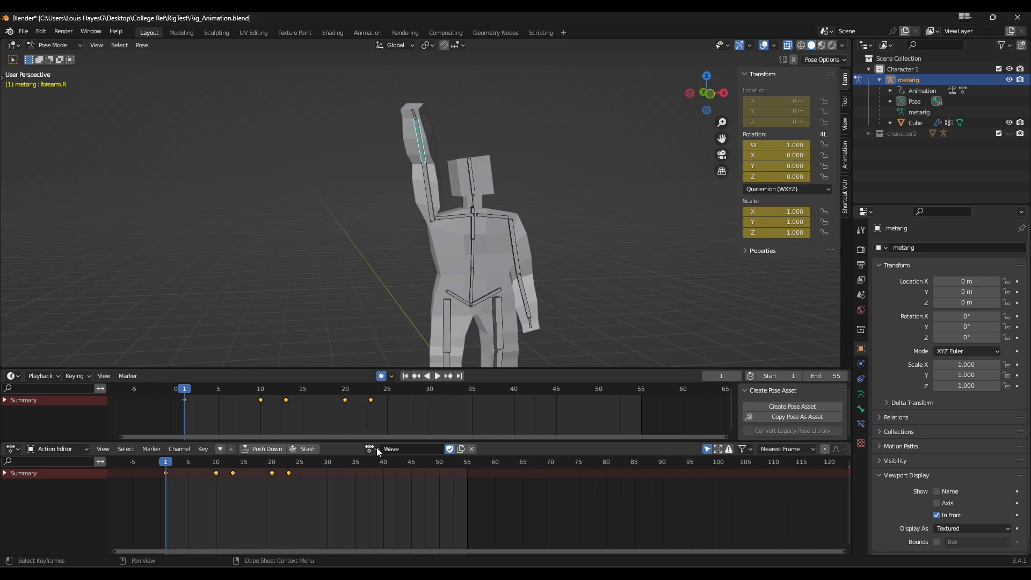
left_click(377, 449)
left_click(376, 391)
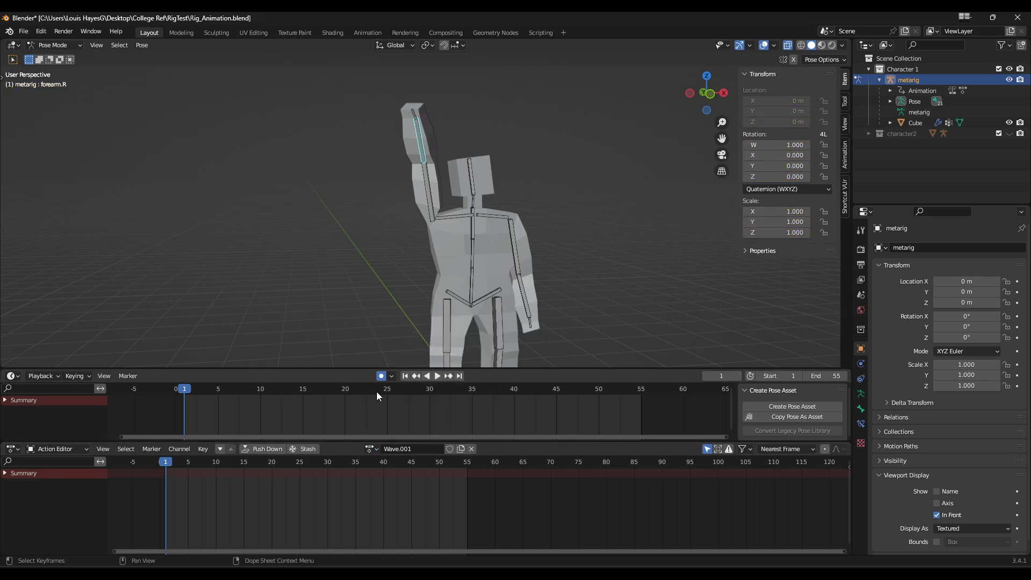
left_click_drag(298, 465, 339, 487)
left_click(371, 449)
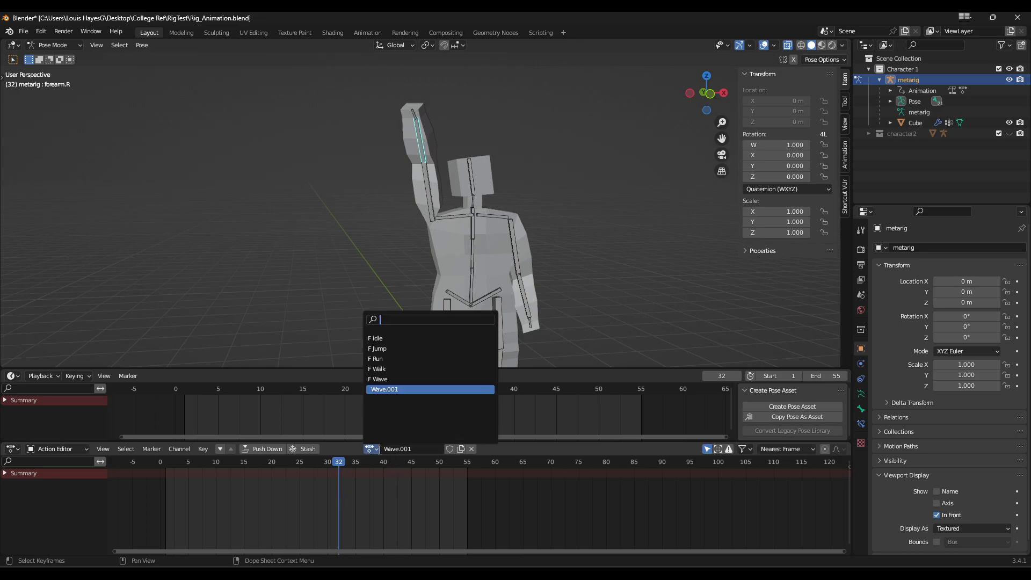
left_click(419, 378)
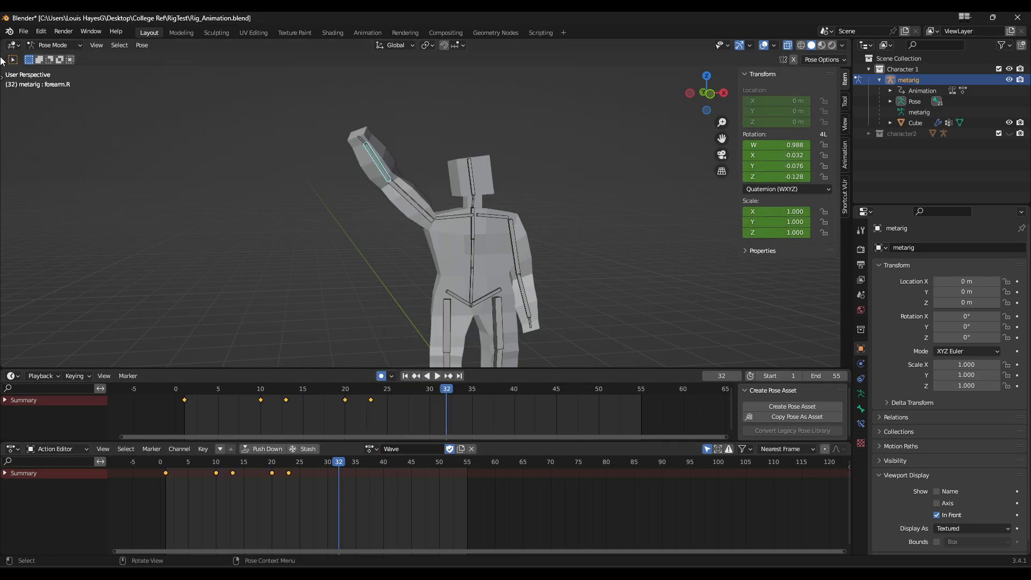
Save the file, and reopen Rig_Animation.blend from the recent files to check its list of actions
left_click(32, 33)
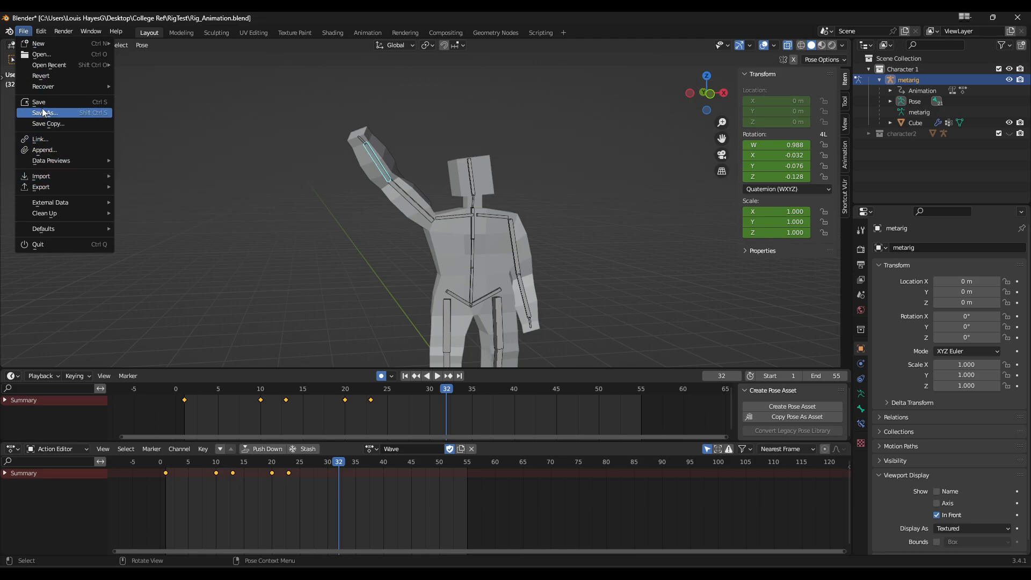
left_click(41, 108)
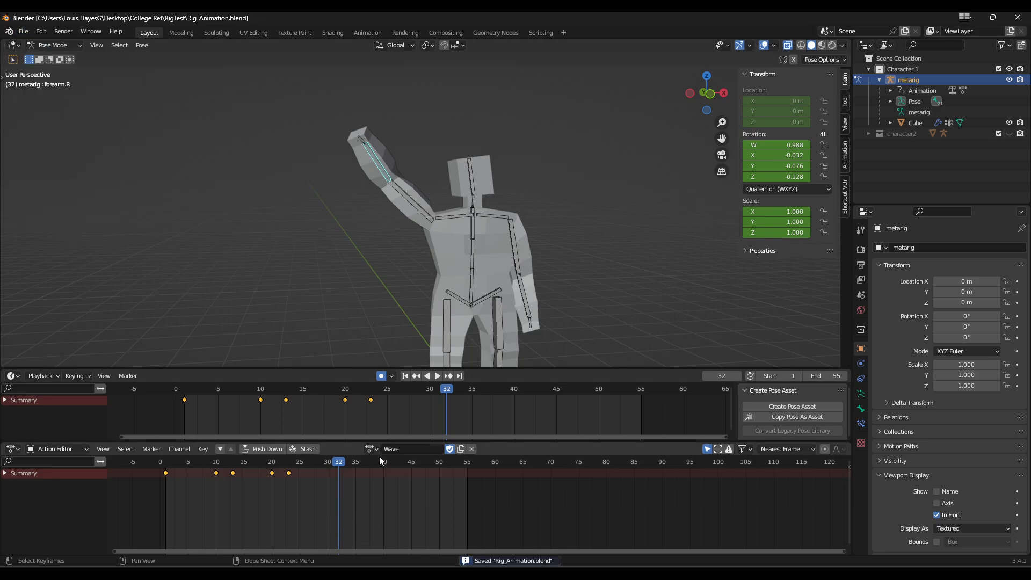
left_click(23, 31)
mouse_move(44, 67)
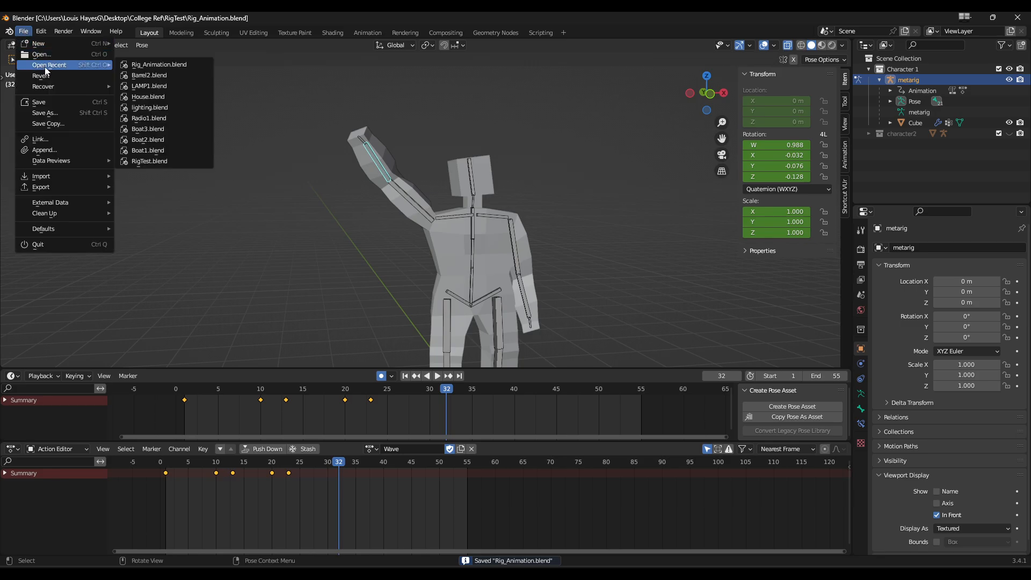
left_click(143, 68)
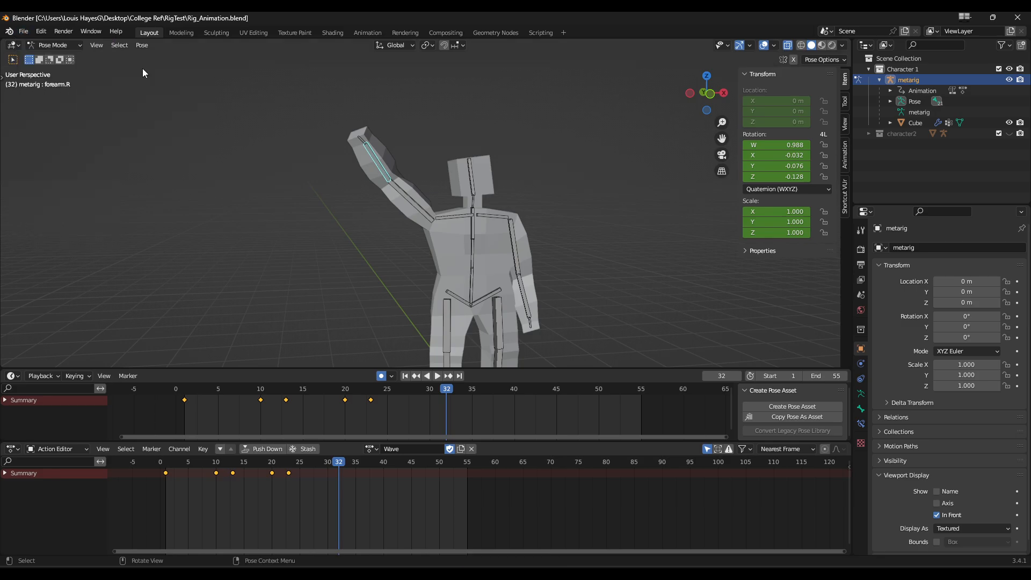
left_click(375, 449)
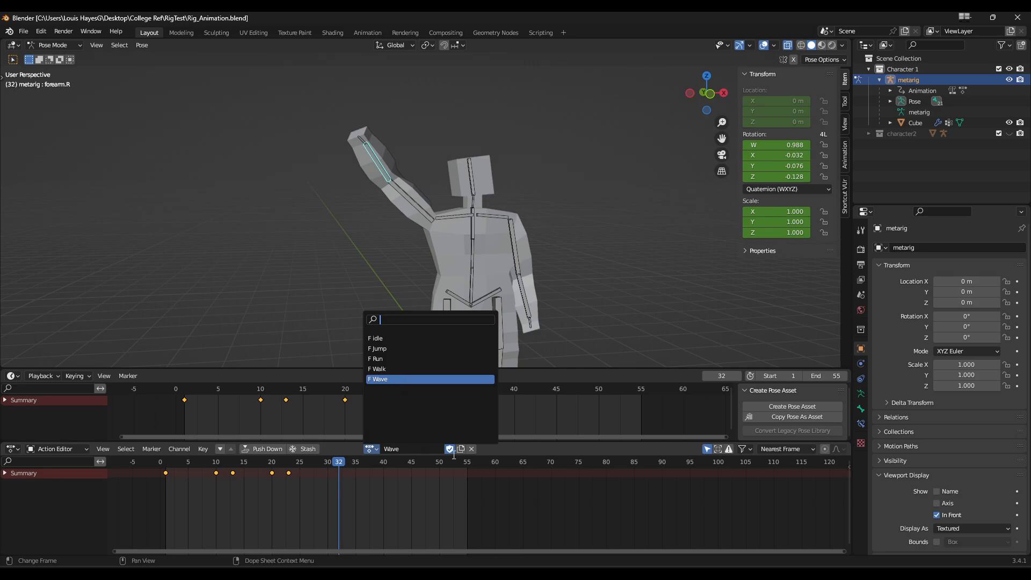
left_click(518, 450)
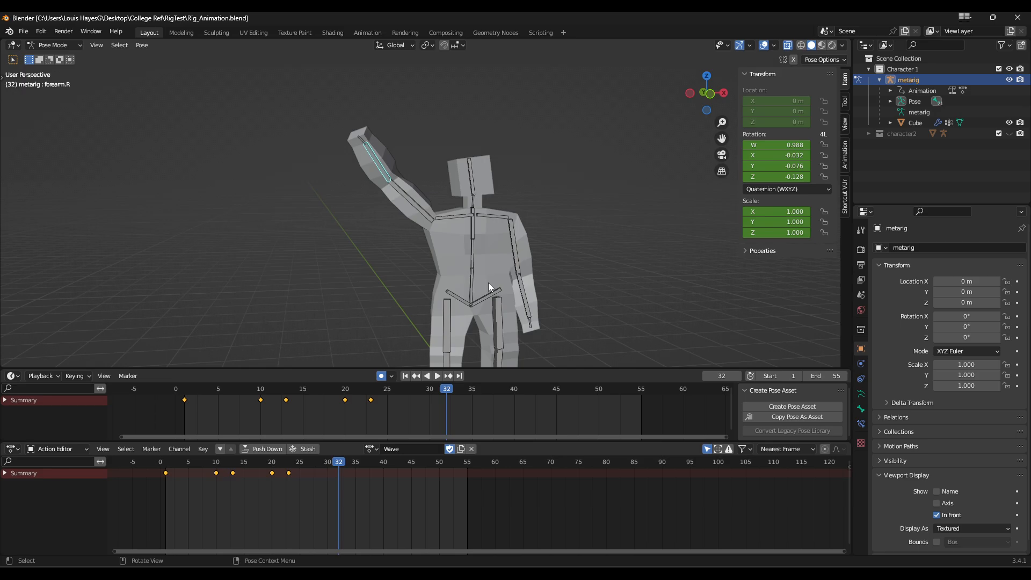
Duplicate the Wave action and name the copy crouch
left_click(462, 450)
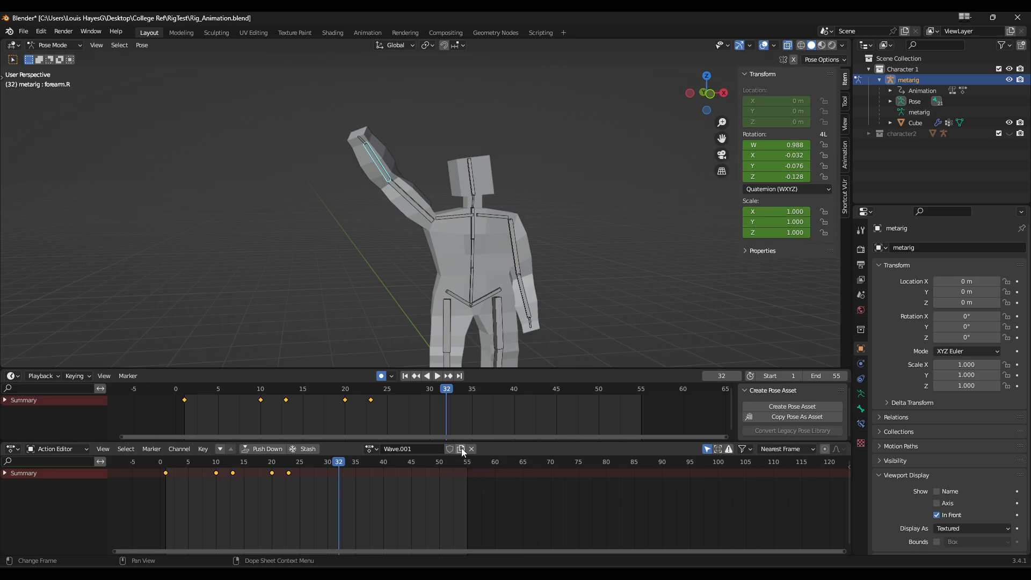
double_click(400, 449)
type("crouch")
key("Return")
Delete all of the right forearm's keyframes from the crouch action
left_click_drag(313, 469, 204, 481)
key("Delete")
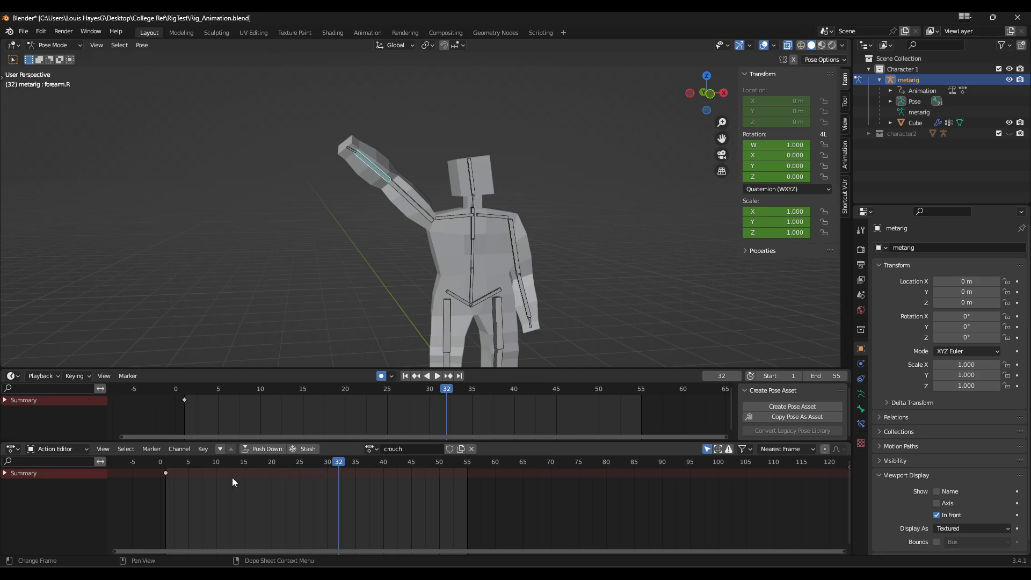
left_click_drag(137, 470, 175, 466)
key("Delete")
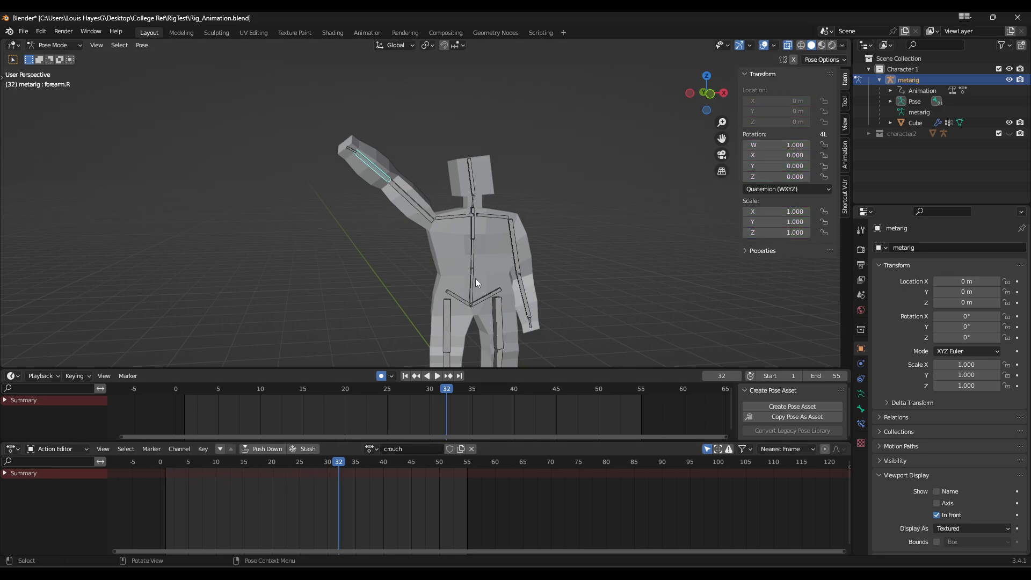
Select every bone, delete all remaining keyframes from the crouch action, and return to frame 1
key("a")
left_click_drag(499, 499, 137, 466)
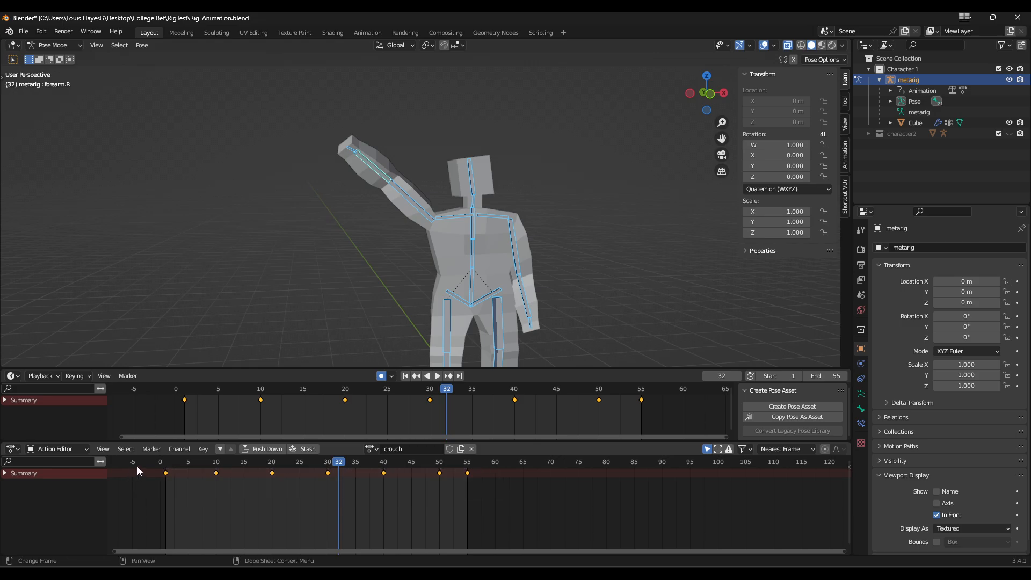
key("Delete")
left_click_drag(211, 460, 169, 466)
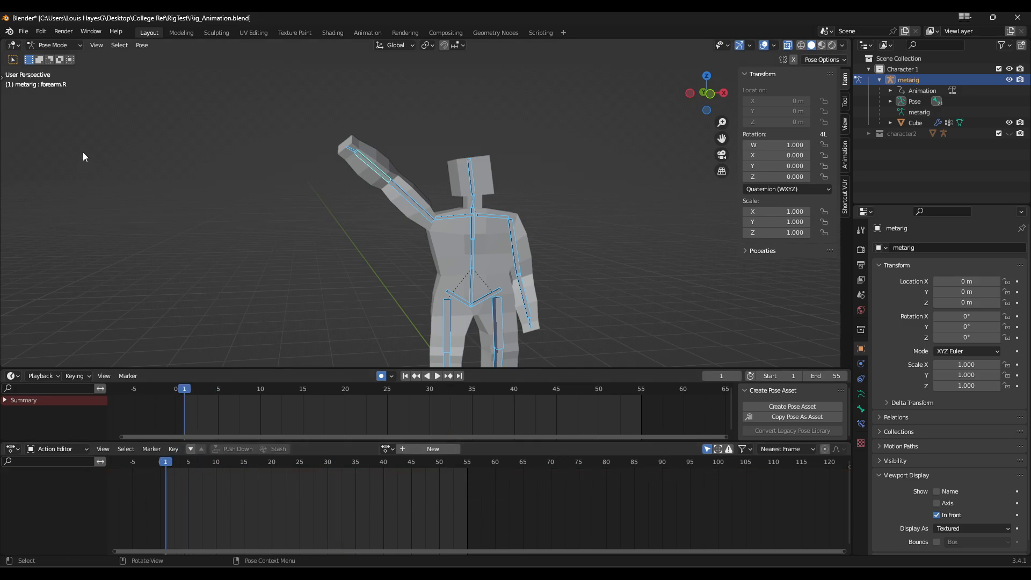
Clear all location, rotation and scale transforms from every bone at frame 1 to restore the rest pose
left_click(140, 45)
mouse_move(182, 69)
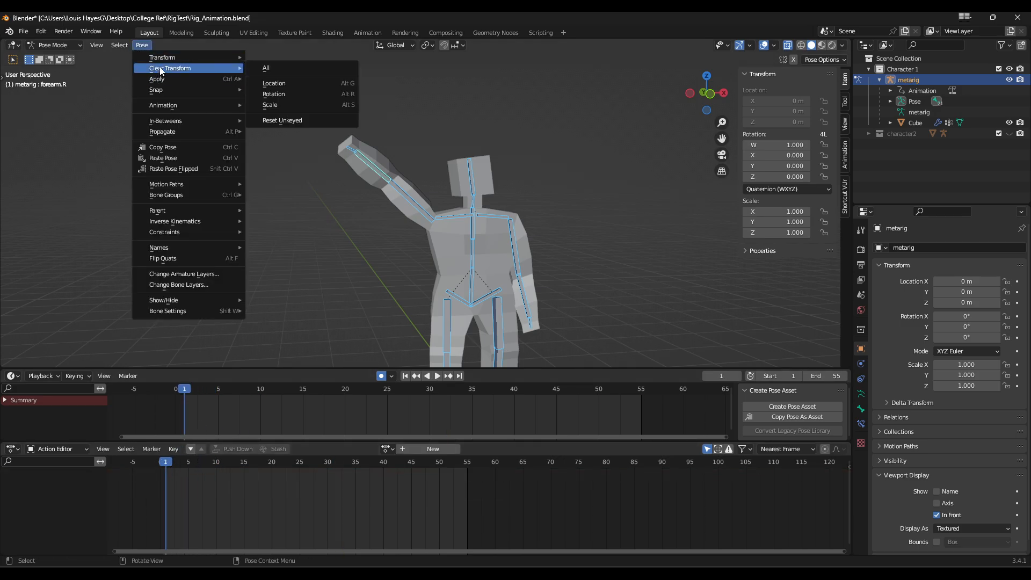
left_click(269, 71)
At frame 16, rotate the right and left upper arm bones down to the character's sides
left_click_drag(175, 468, 250, 465)
left_click(424, 232)
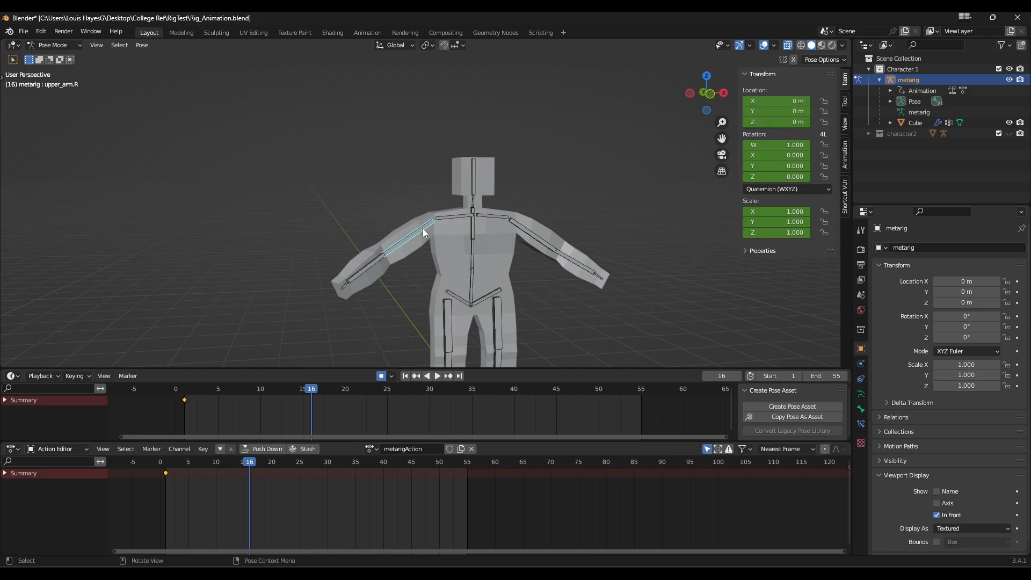
key("r")
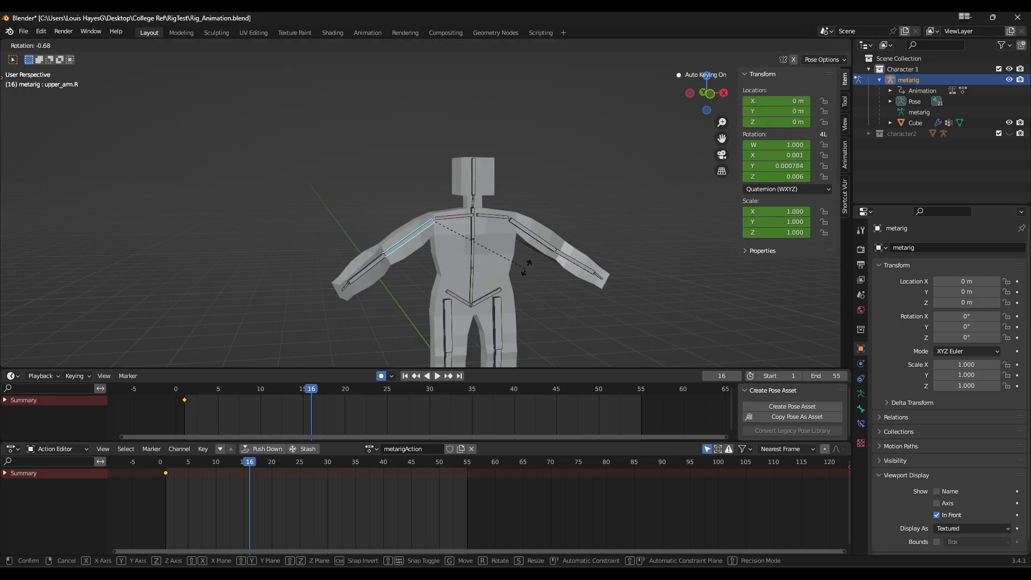
left_click(525, 166)
left_click(527, 230)
key("r")
left_click(506, 274)
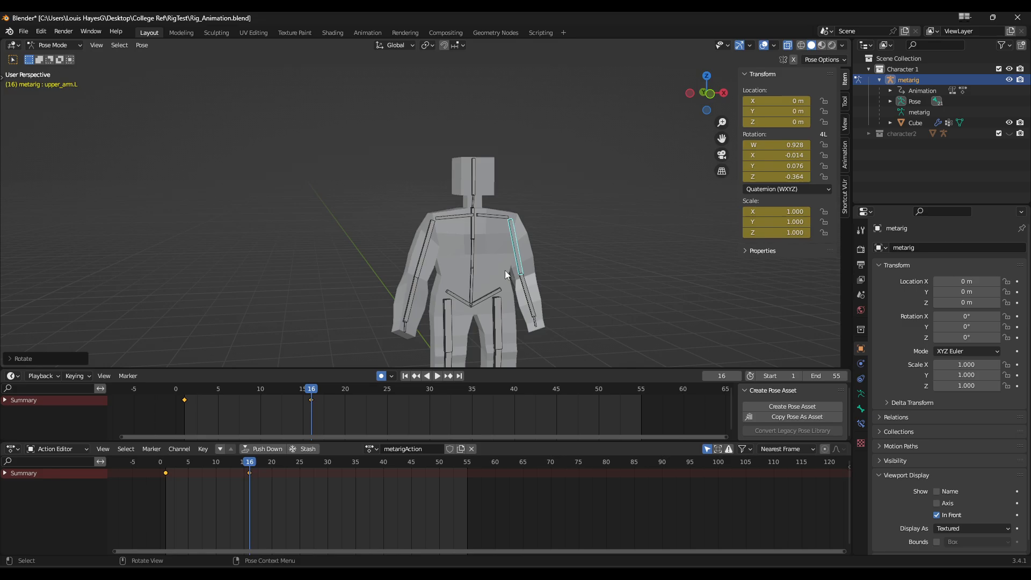
Assign the crouch action to the rig in place of metarigAction and move to frame 23
left_click(449, 340)
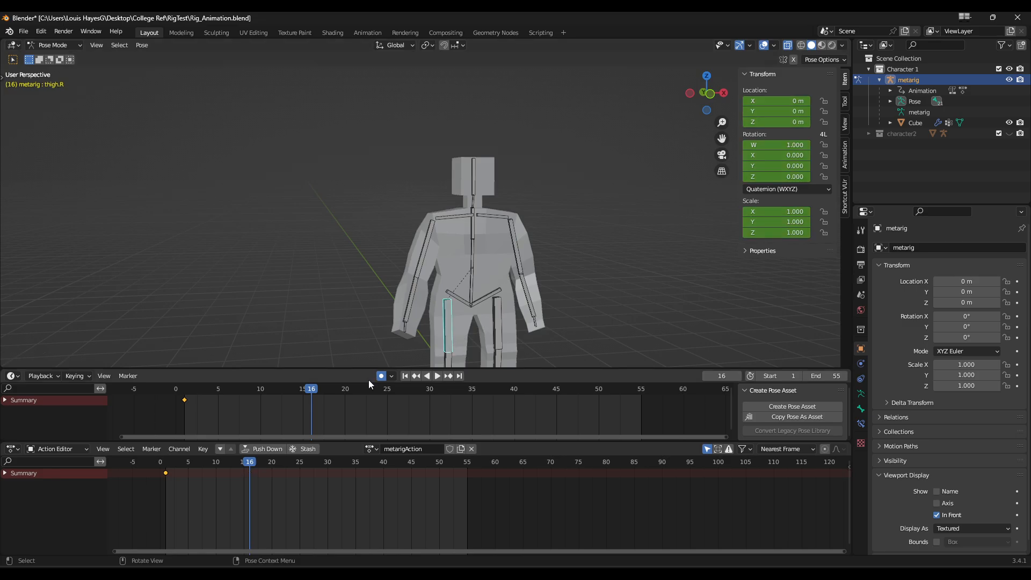
left_click_drag(327, 408, 358, 389)
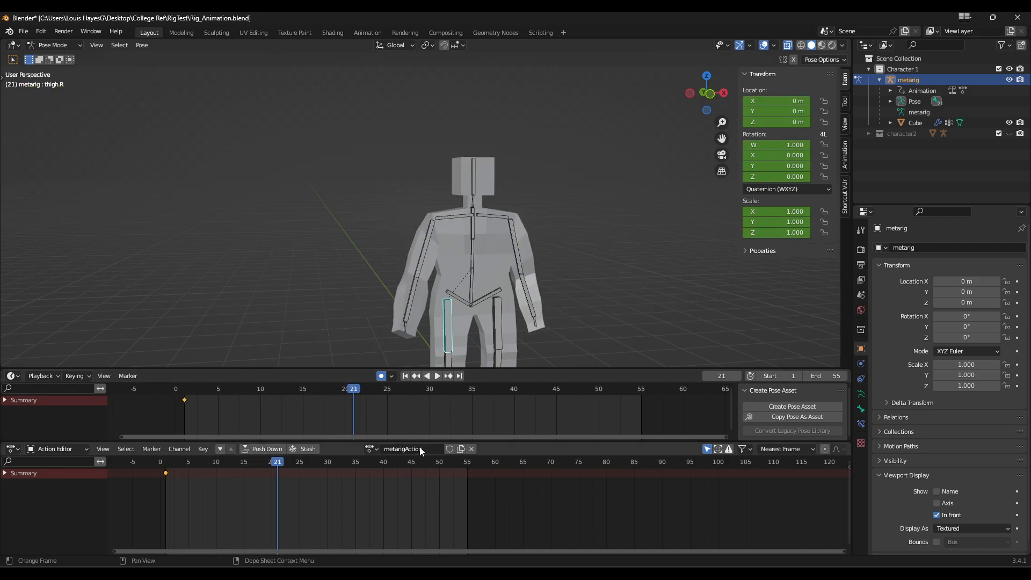
left_click(373, 449)
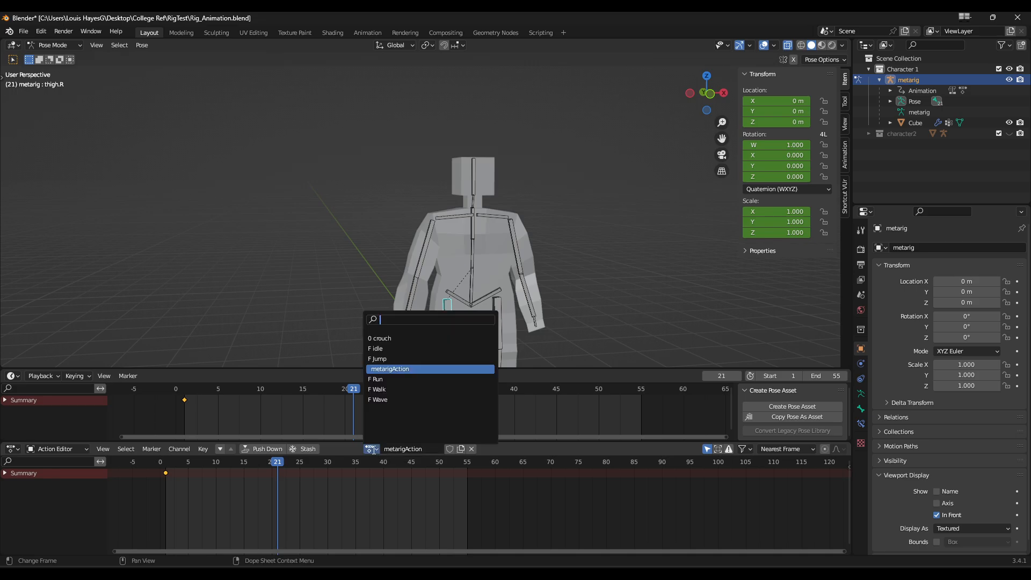
left_click(379, 339)
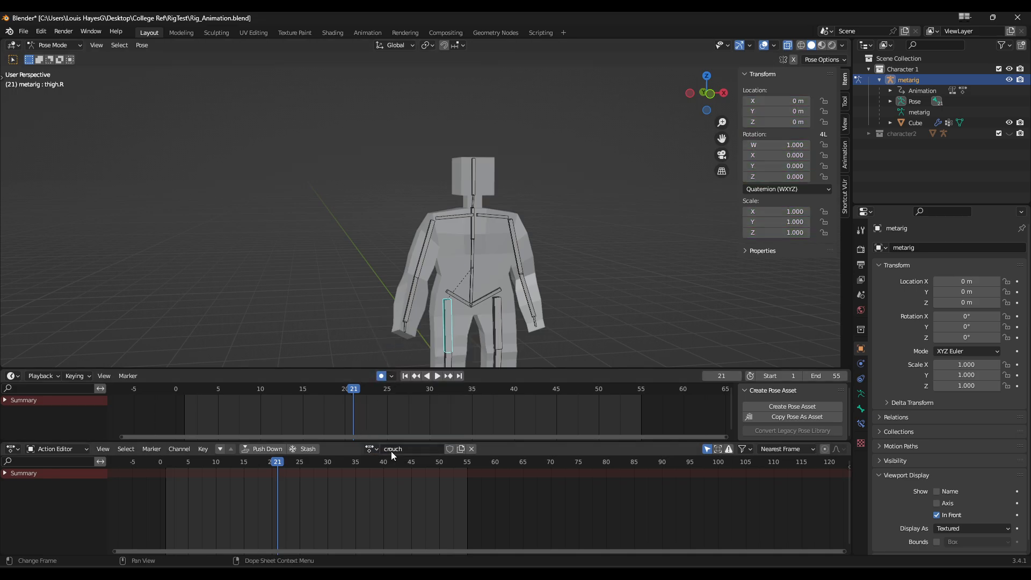
mouse_move(288, 465)
left_mouse_down()
mouse_move(205, 468)
mouse_move(289, 466)
left_mouse_up()
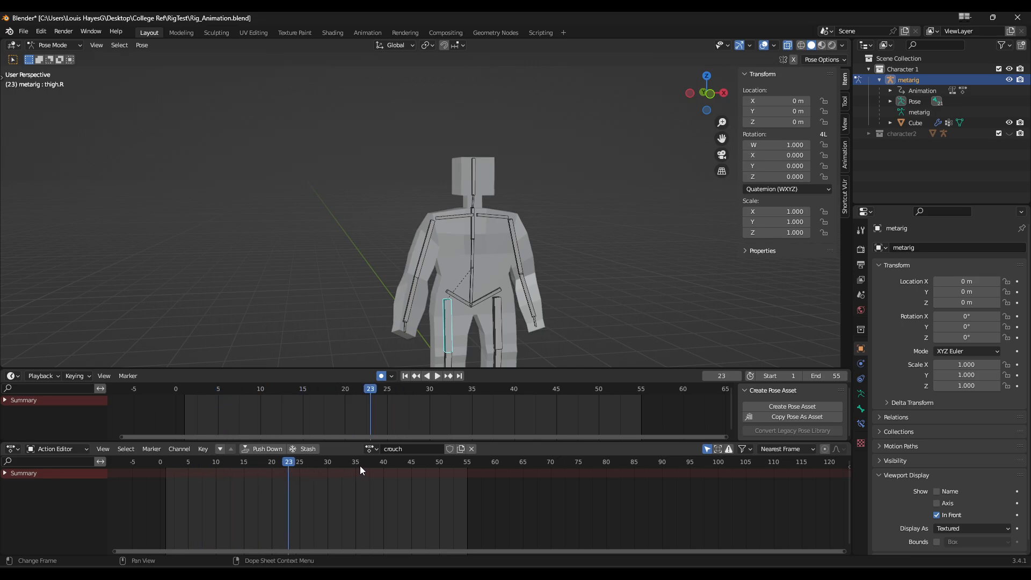
left_click(376, 449)
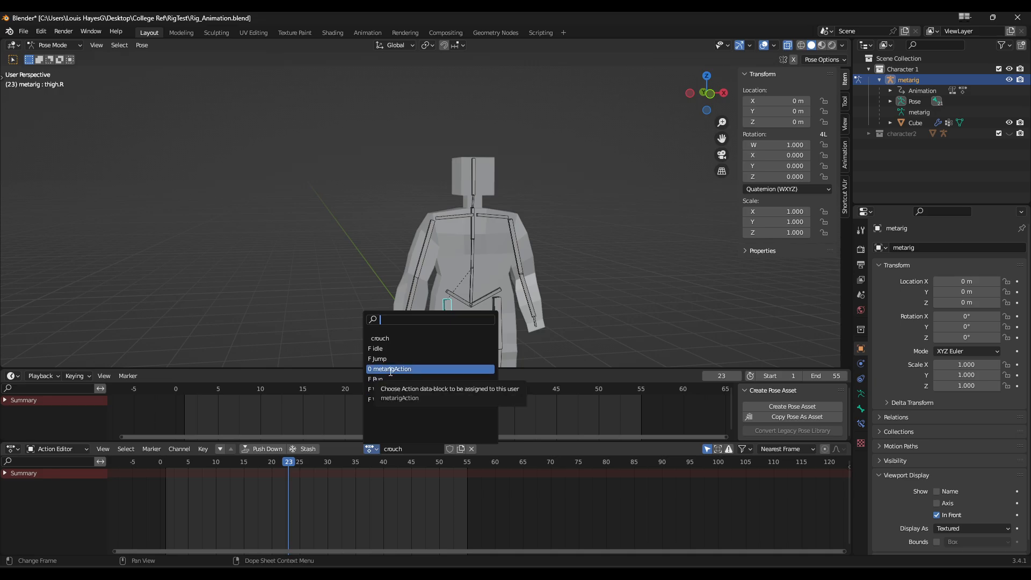
left_click(387, 339)
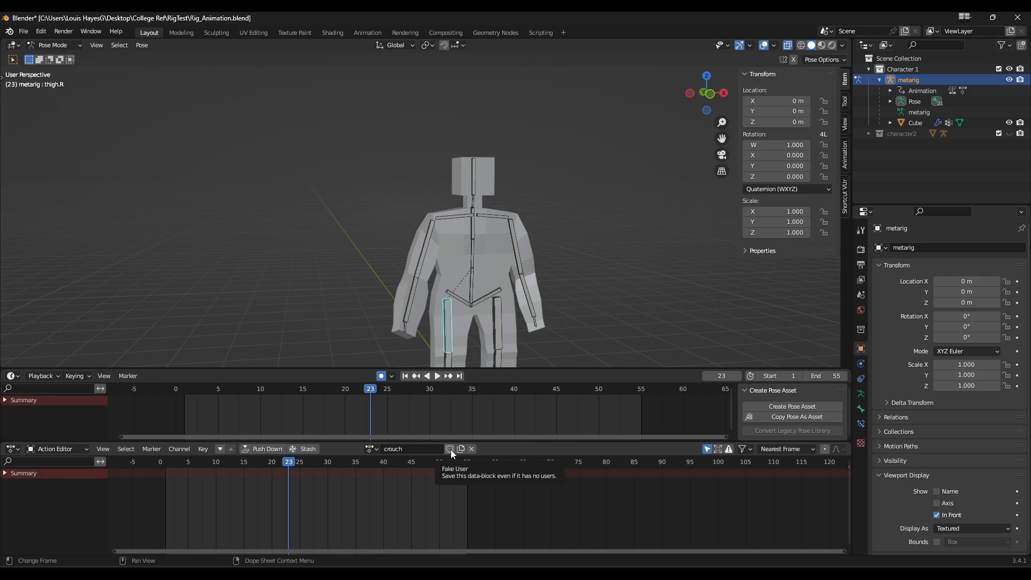
Switch the armature to Object Mode and select both the metarig and the character mesh
scroll(490, 276, "down", 2)
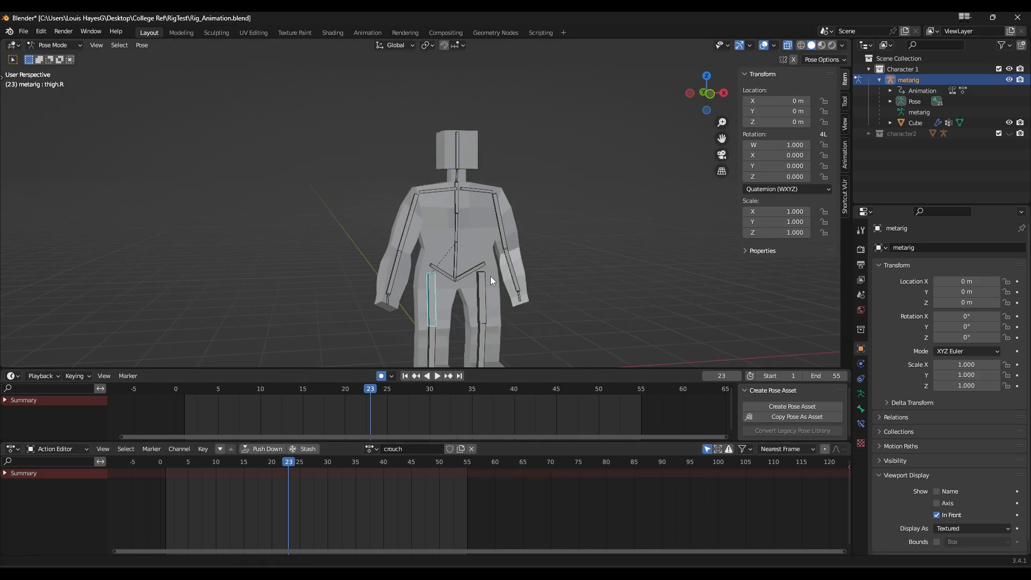
key("Tab")
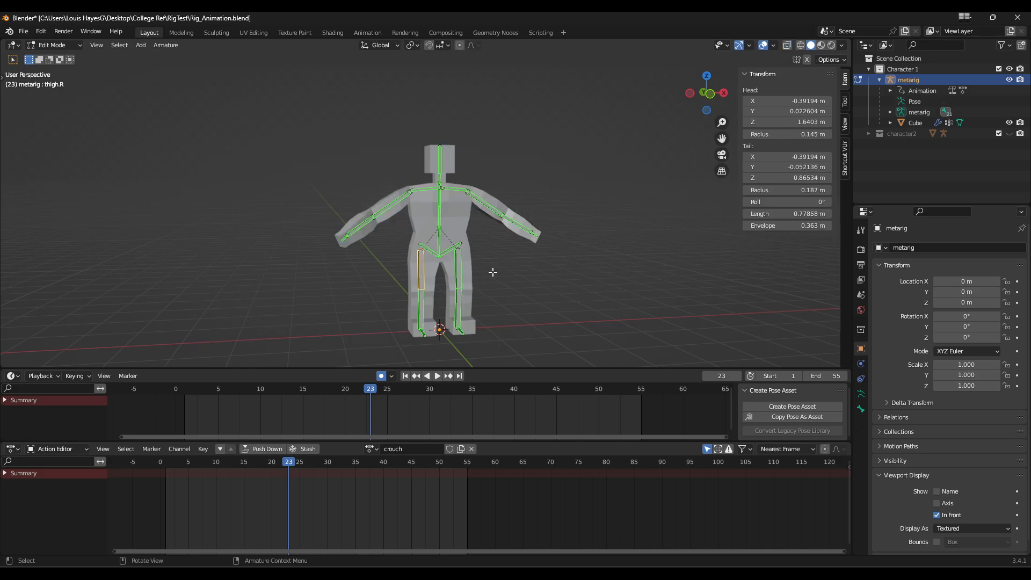
key("Tab")
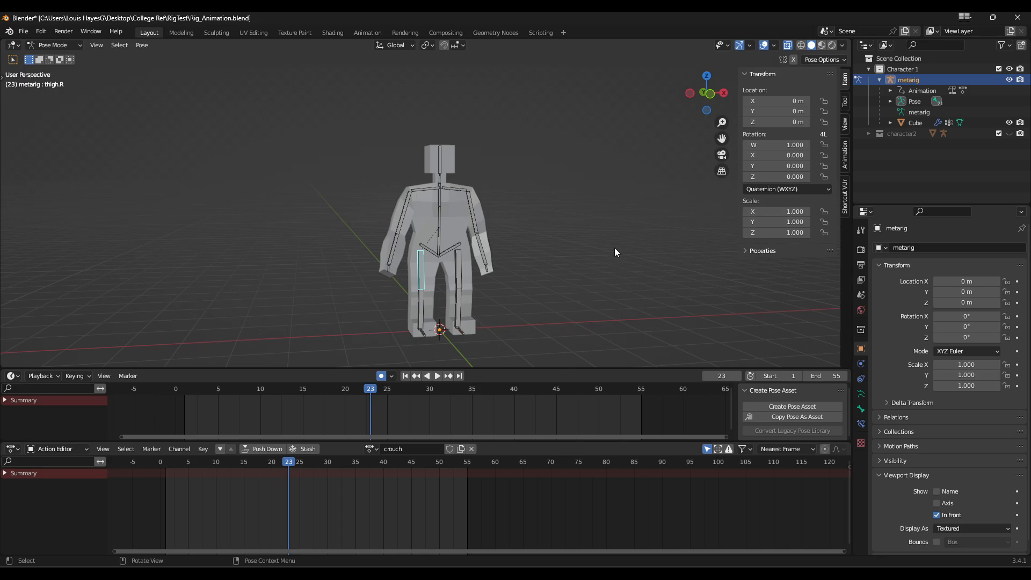
left_click(579, 240)
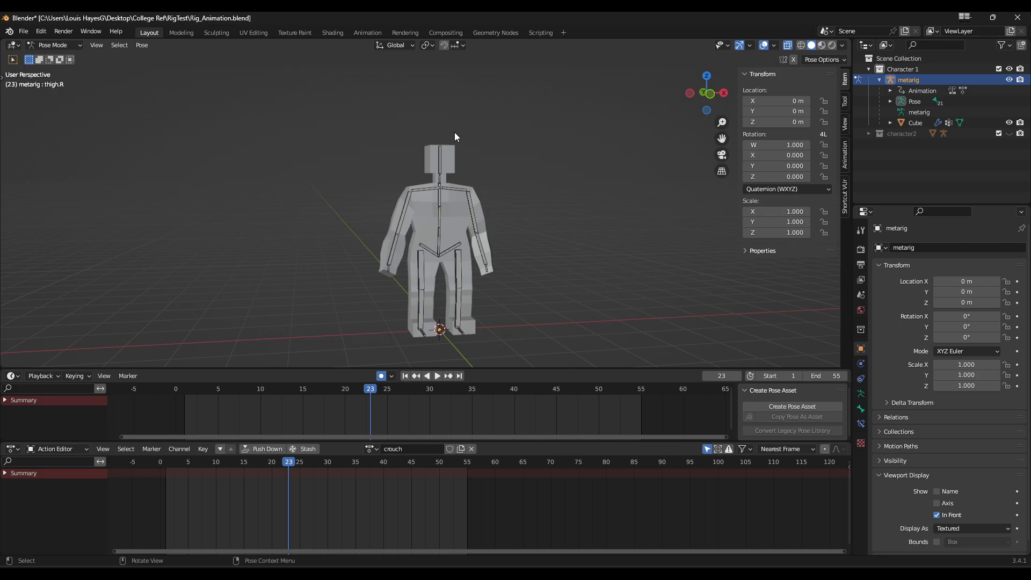
left_click(53, 45)
left_click(58, 57)
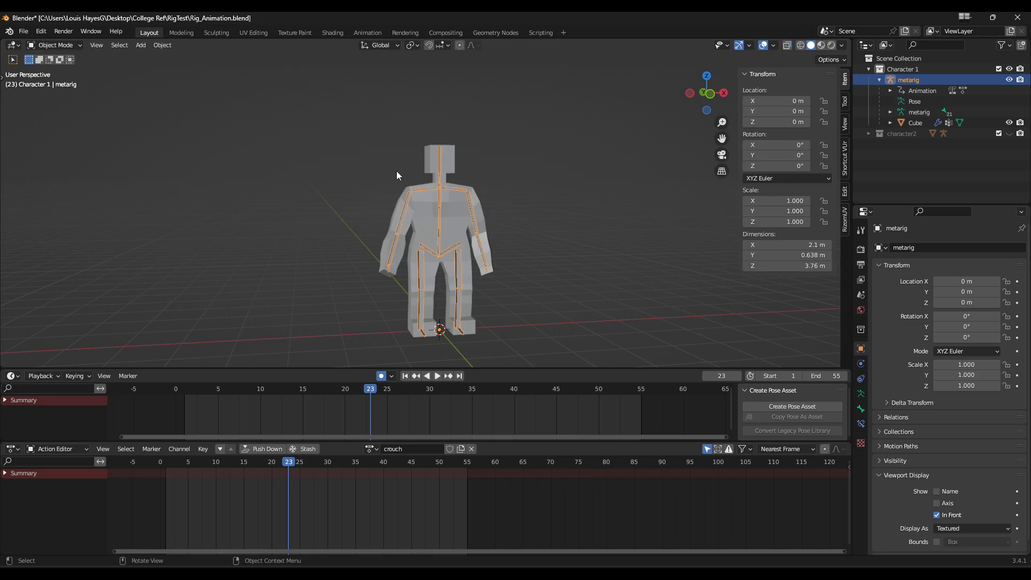
left_click_drag(292, 107, 528, 336)
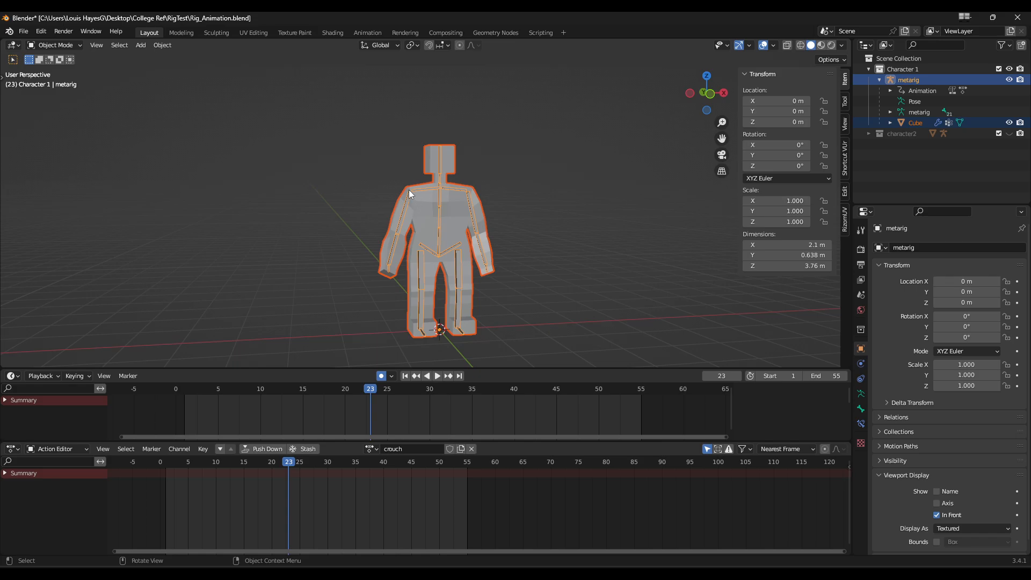
Start an FBX export into the RigTest folder and name the file CharacterName.fbx
left_click(23, 31)
mouse_move(57, 187)
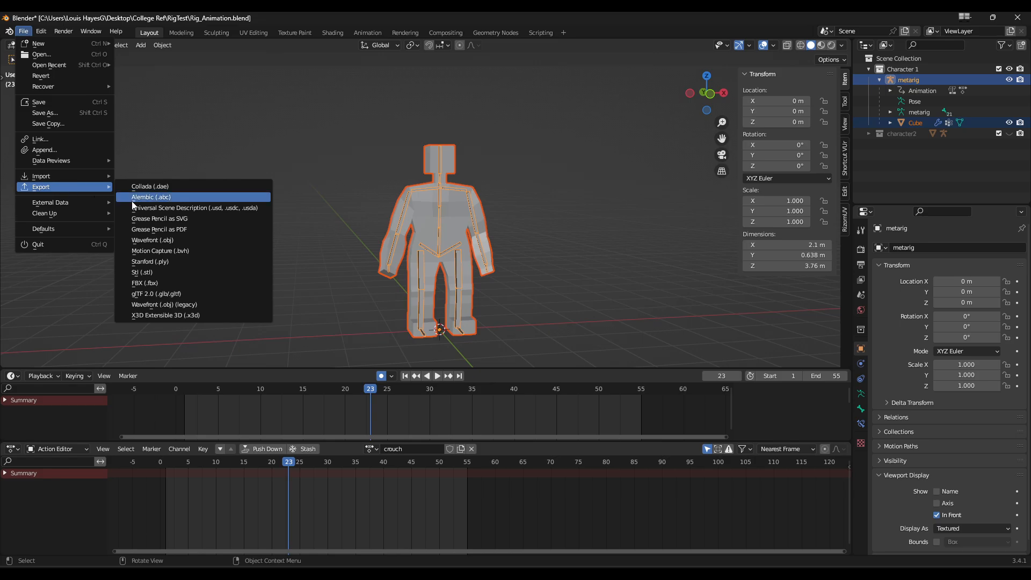
left_click(179, 284)
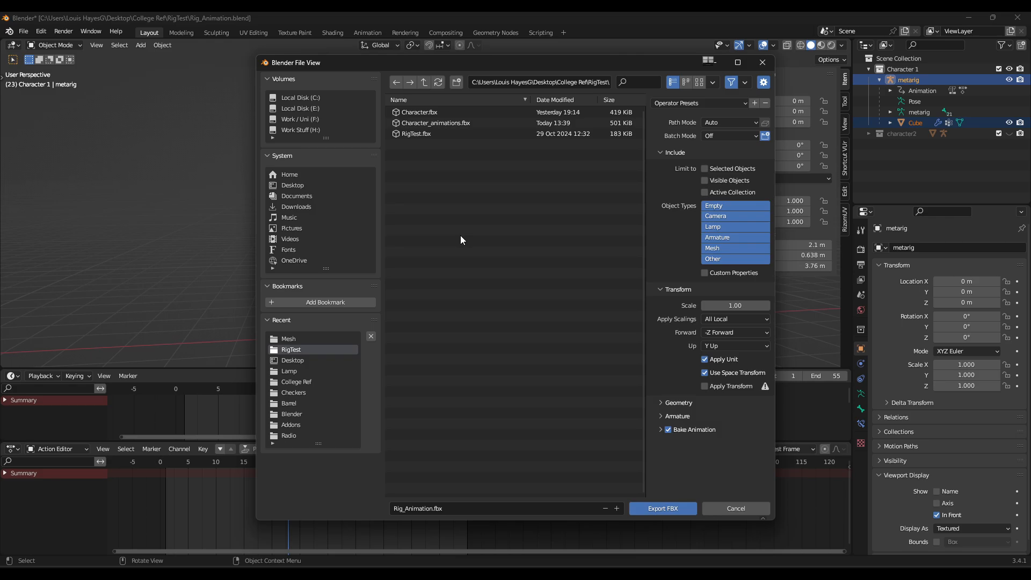
left_click(411, 113)
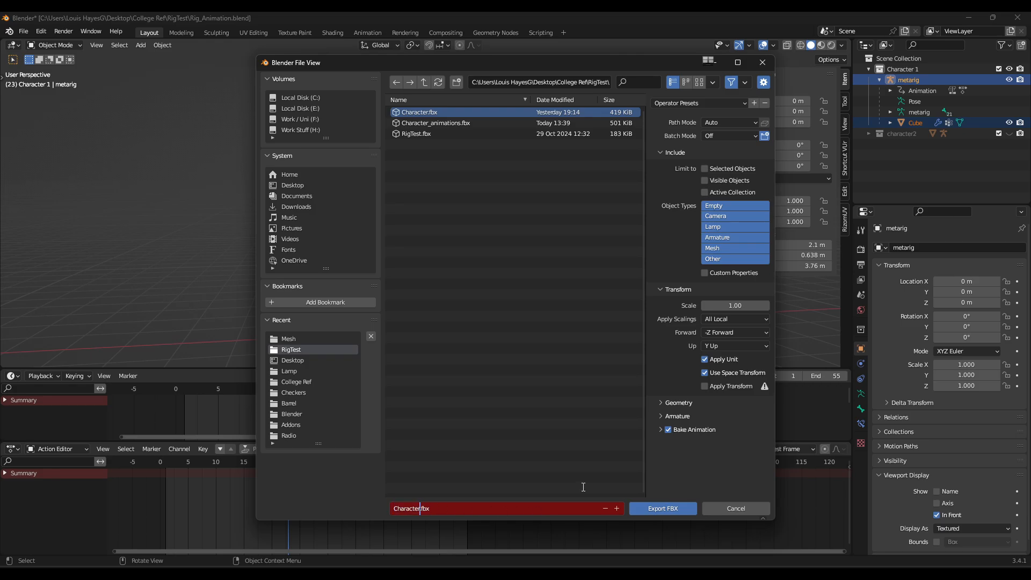
type("Name")
Limit the FBX export to selected objects, check the Bake Animation options, and export the file
left_click(705, 170)
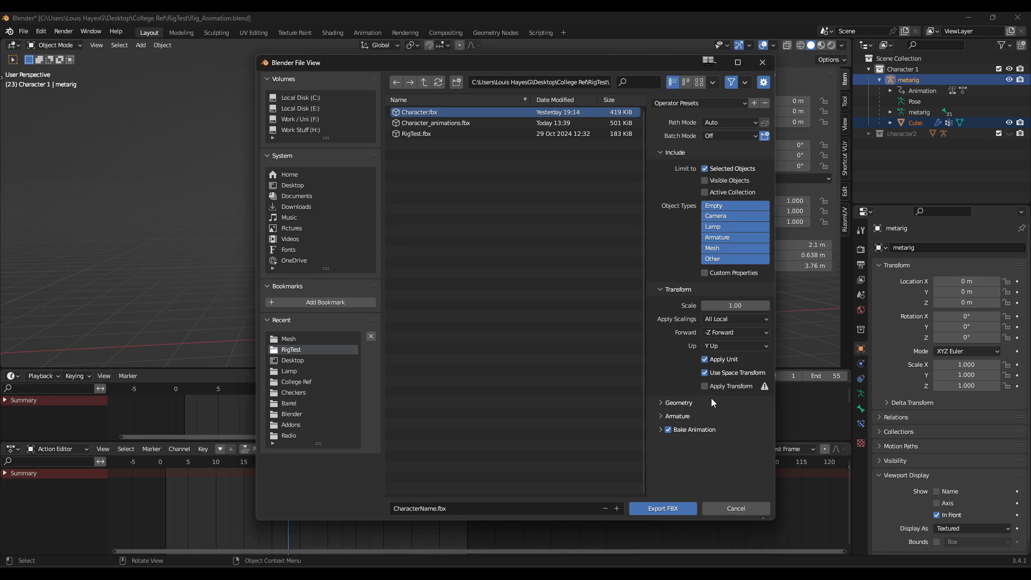
left_click(660, 430)
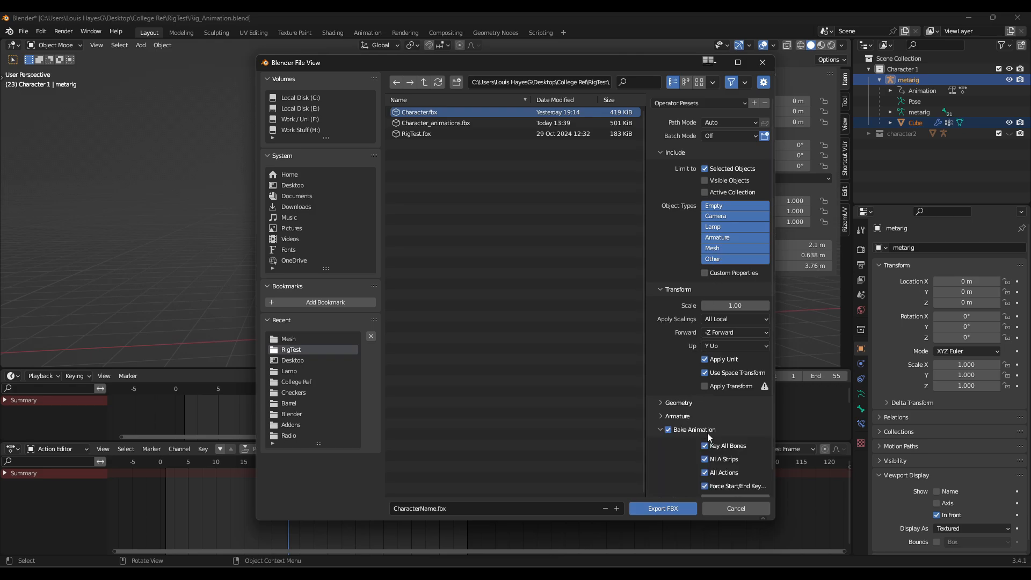
scroll(707, 432, "down", 1)
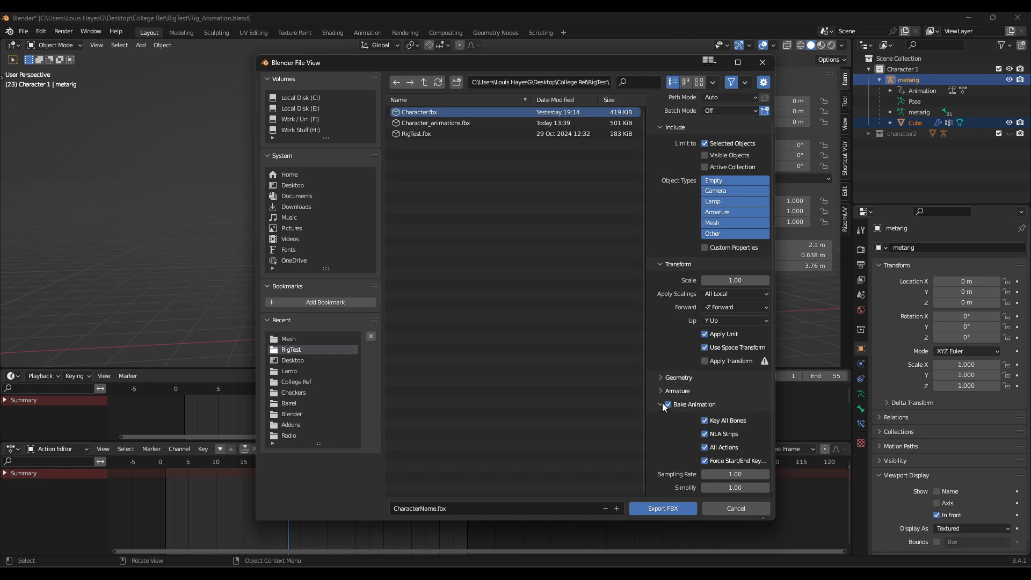
left_click(661, 404)
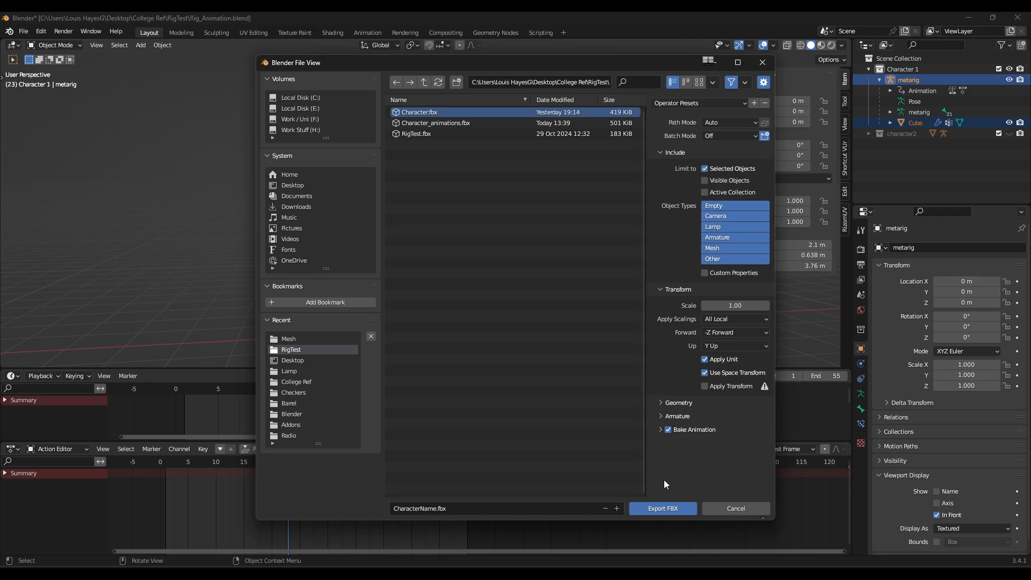
left_click(671, 507)
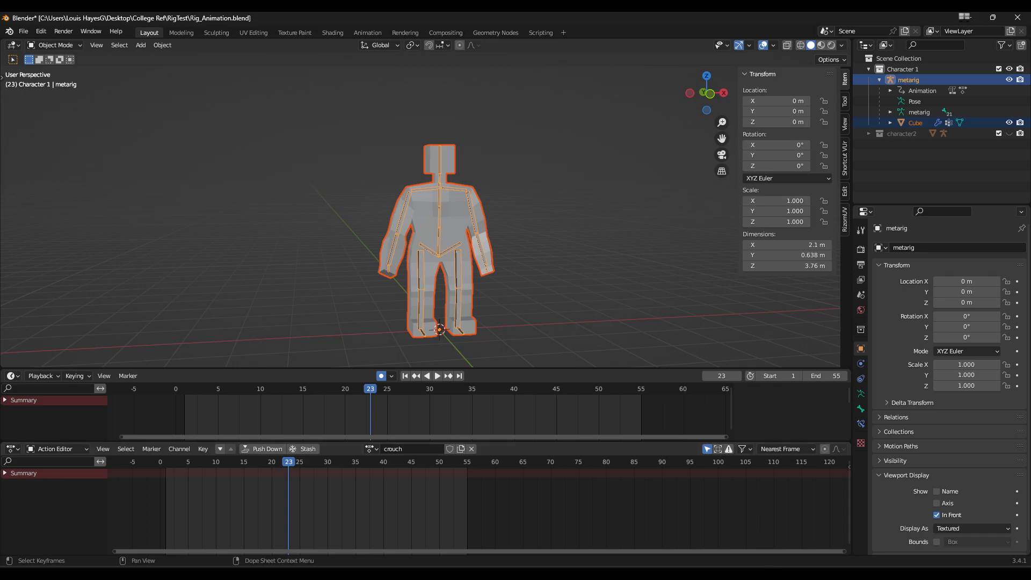
Switch to Unity, collapse the existing character animations asset, and import CharacterName.fbx into the Mesh folder
left_click(800, 574)
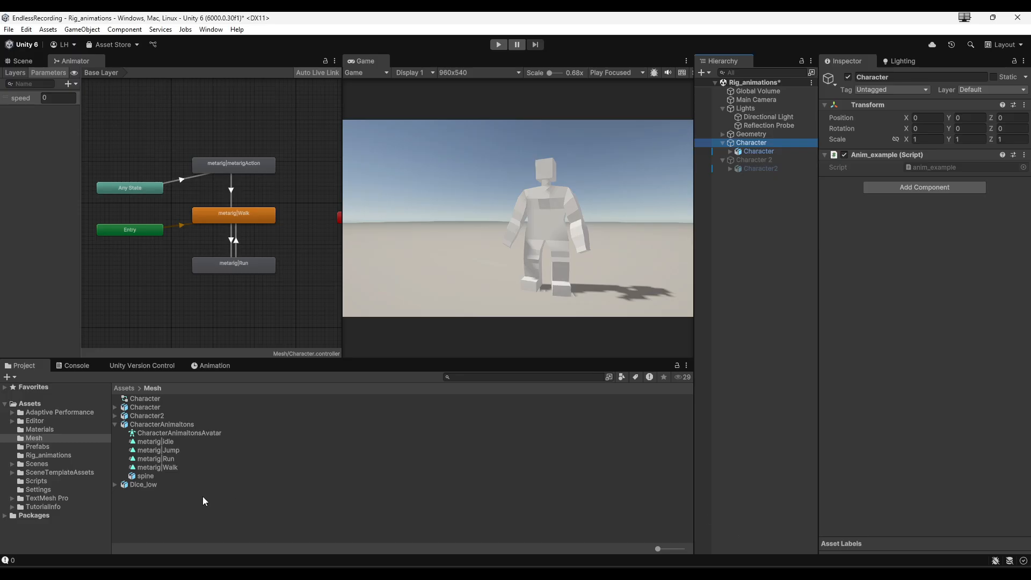
right_click(163, 509)
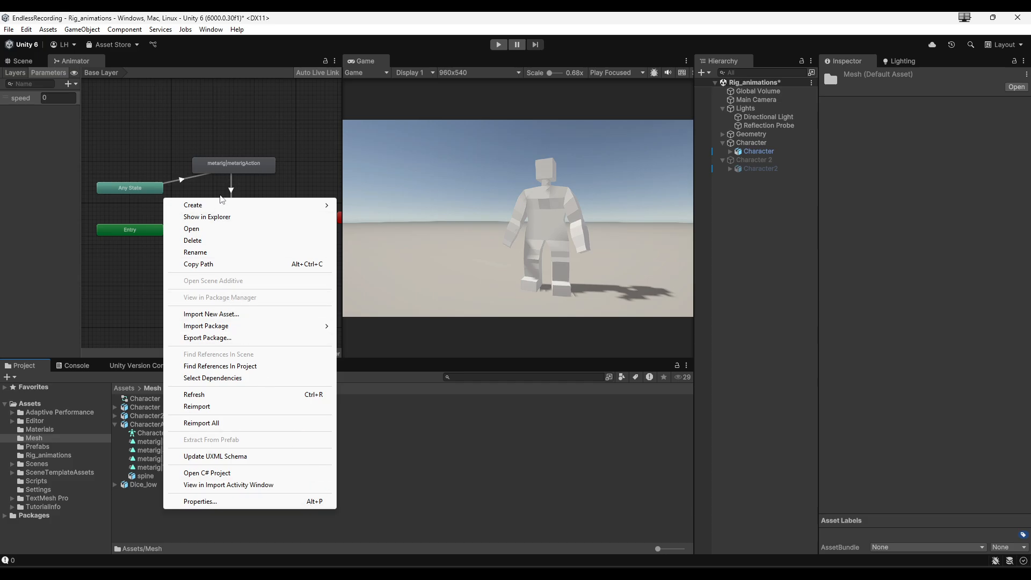
left_click(445, 502)
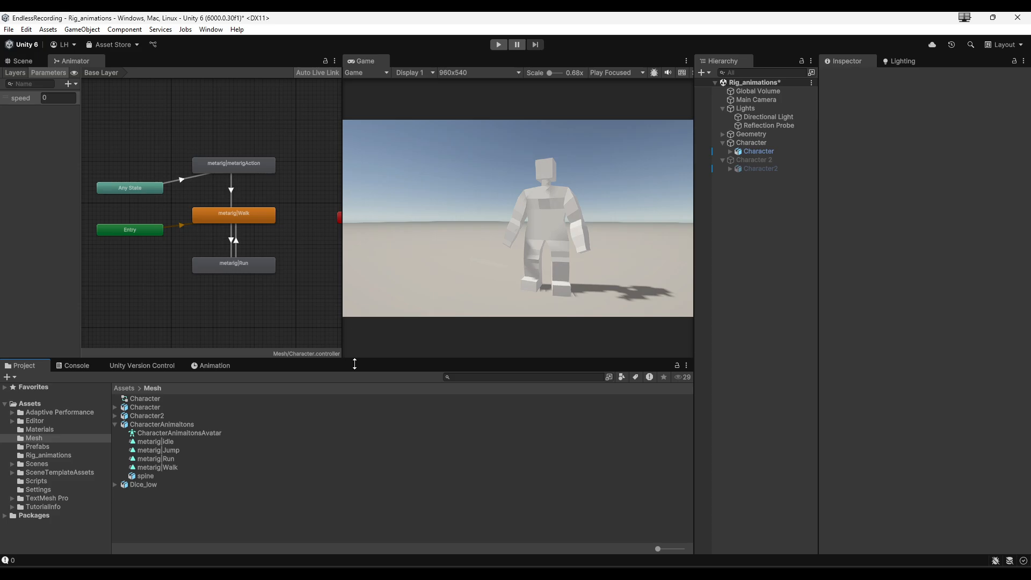
left_click(115, 425)
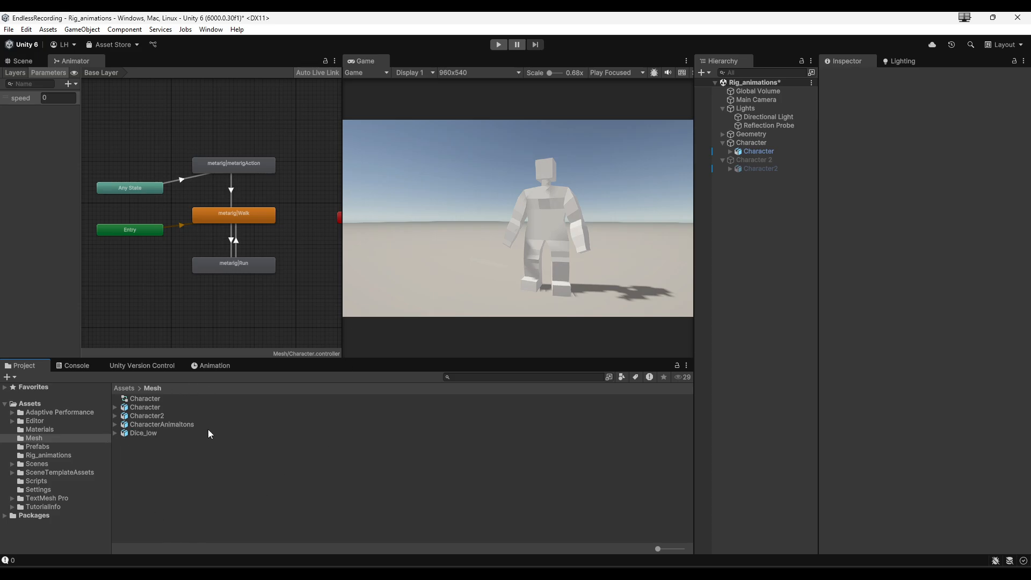
right_click(131, 475)
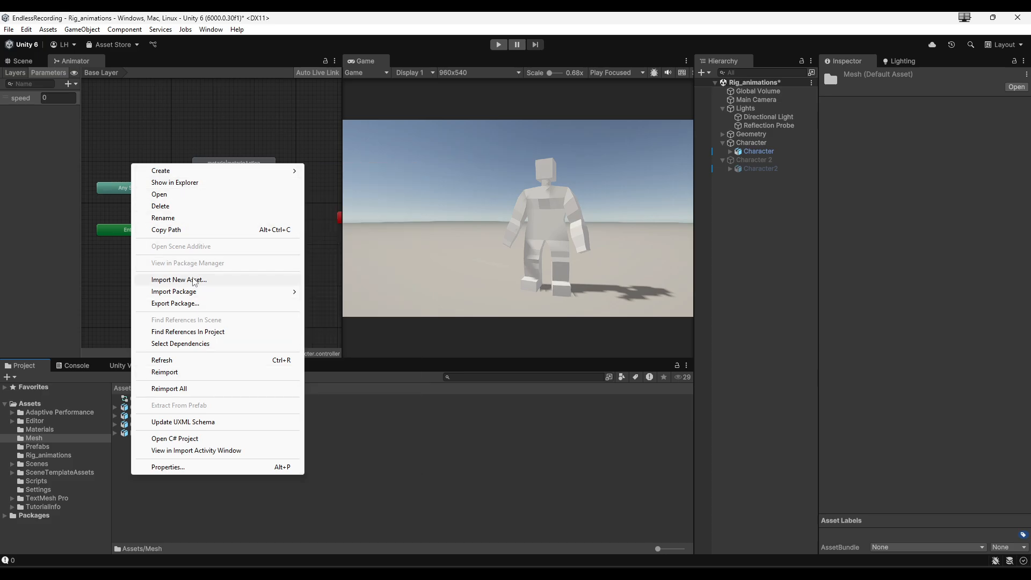
left_click(194, 280)
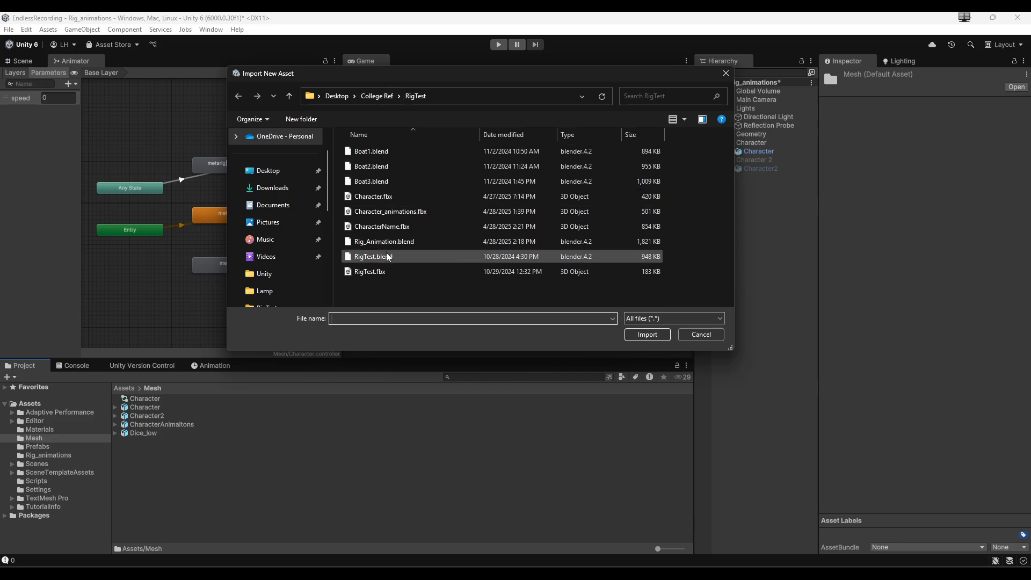
left_click(380, 226)
left_click(646, 334)
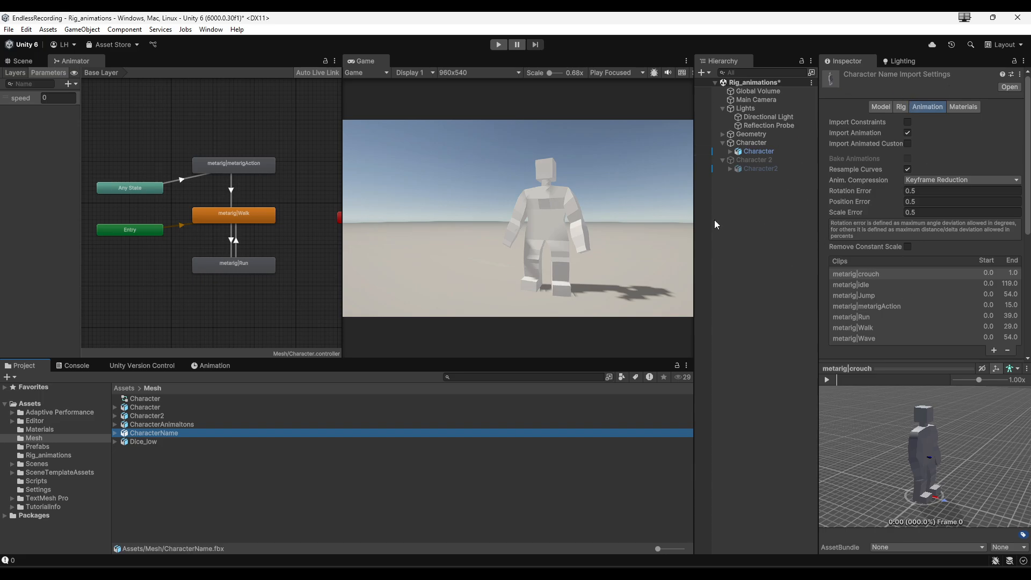
Preview the crouch, Idle, metarigAction and Run clips in CharacterName's animation import settings
left_click(166, 432)
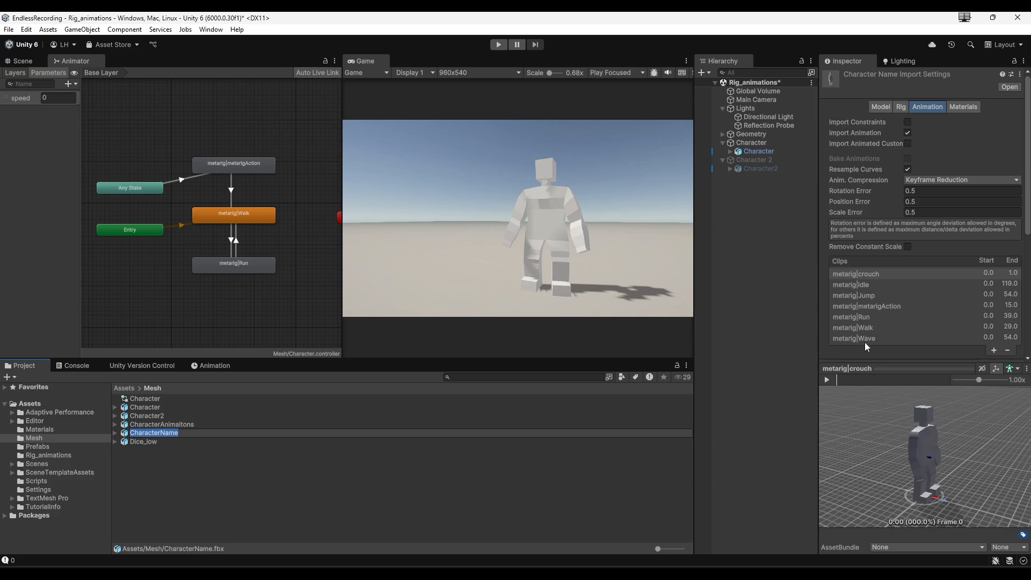
left_click(884, 308)
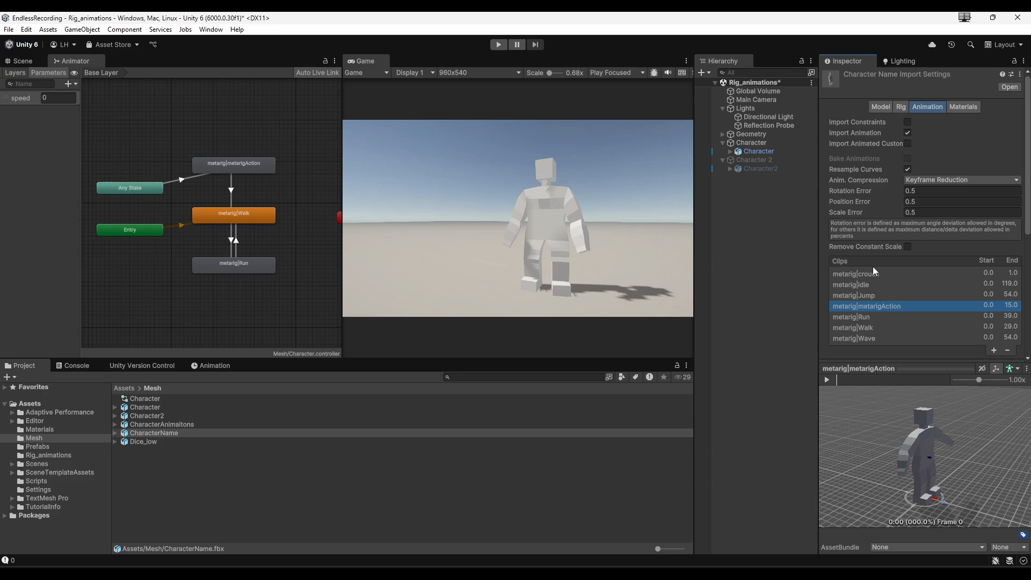
left_click(874, 271)
left_click(874, 284)
left_click(873, 305)
left_click(872, 317)
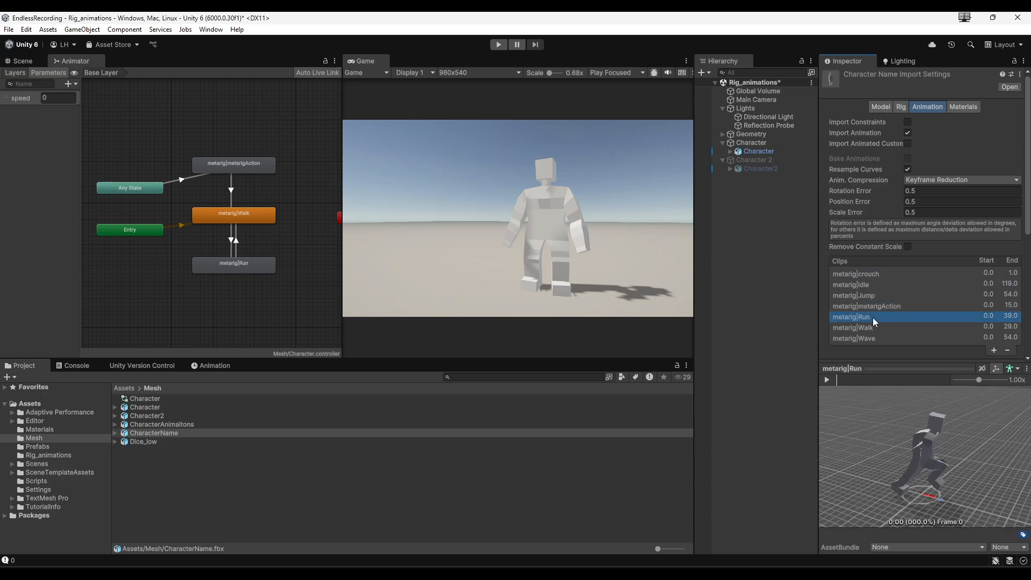
Preview the remaining animation clips in CharacterName's import settings, including crouch, Idle, Jump, metarigAction, Run, Walk and Wave
left_click(872, 328)
left_click(872, 339)
left_click(862, 276)
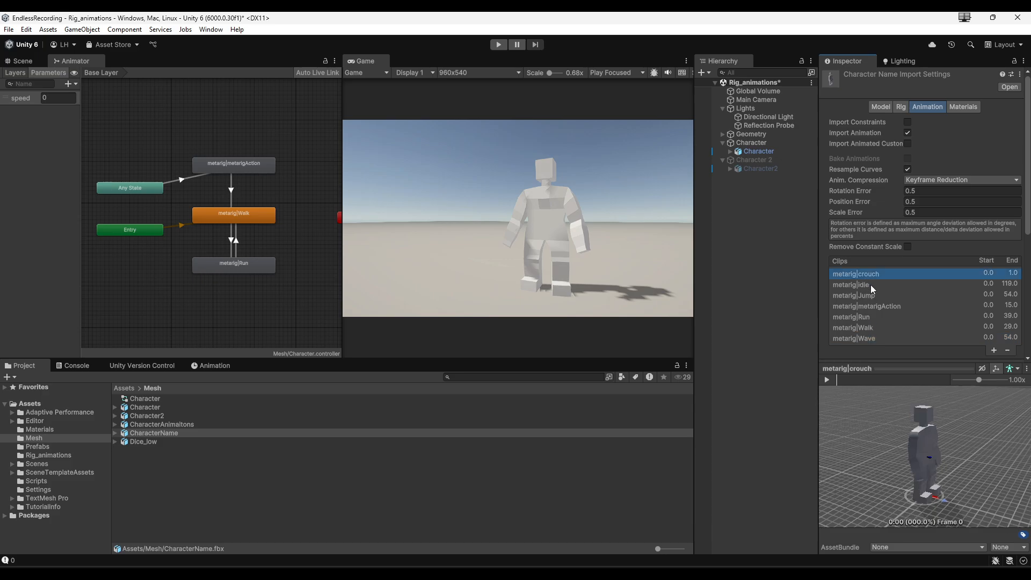
scroll(897, 298, "down", 3)
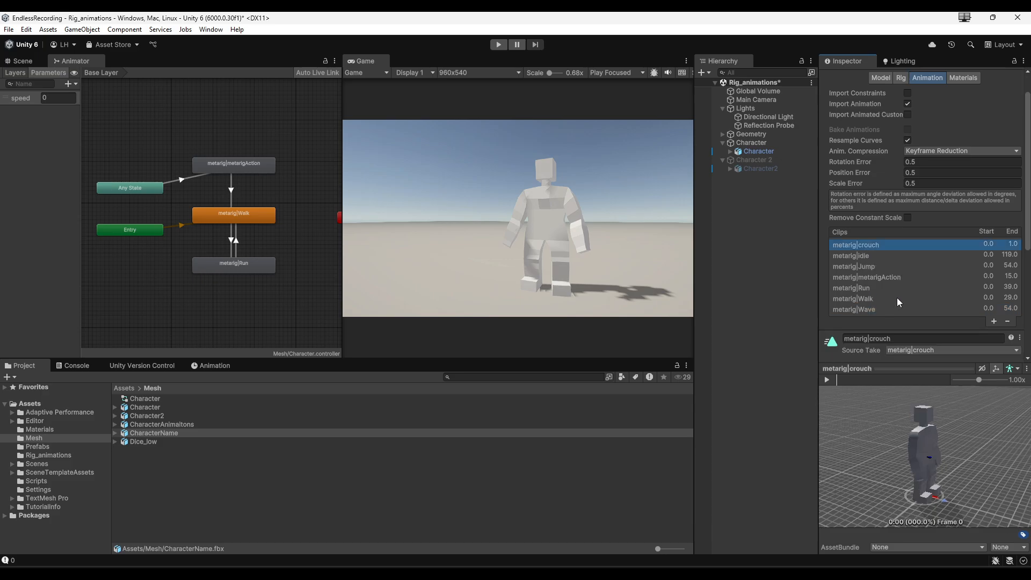
left_click(857, 255)
left_click(861, 267)
left_click(862, 277)
left_click(864, 288)
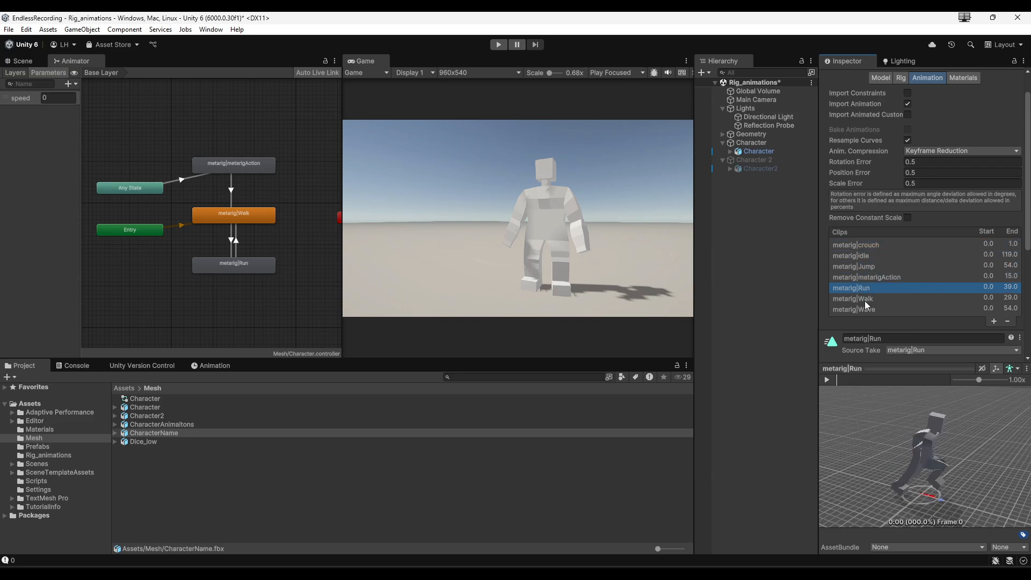
left_click(864, 299)
left_click(865, 311)
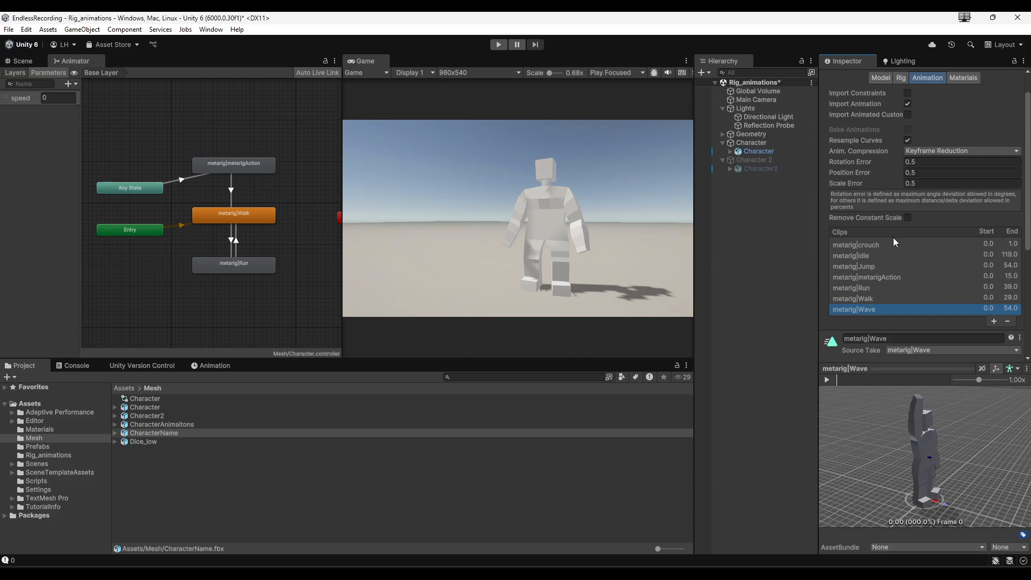
Enable Loop Time for the metarig|Idle and metarig|Jump clips
scroll(894, 237, "up", 3)
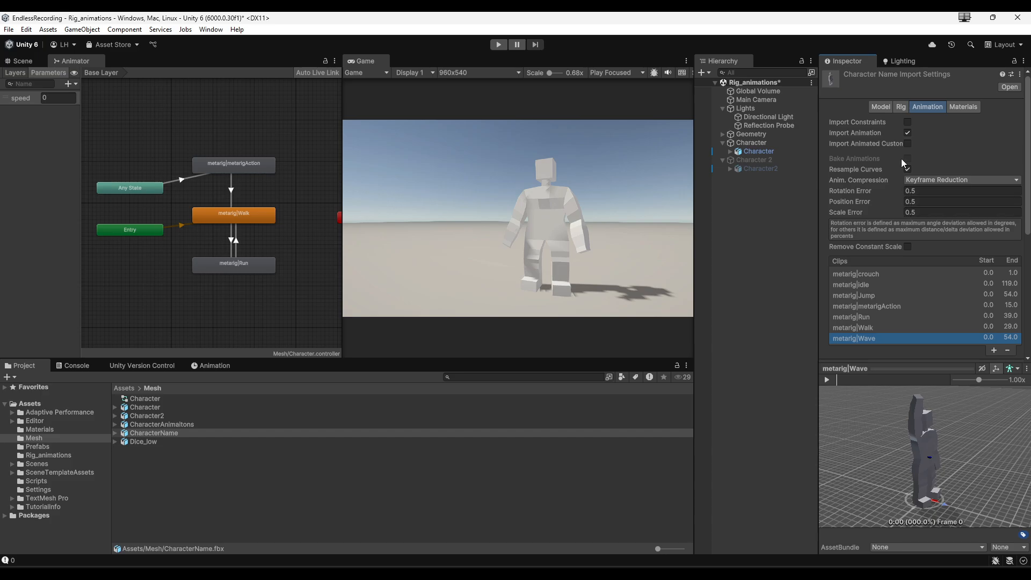
scroll(900, 159, "down", 5)
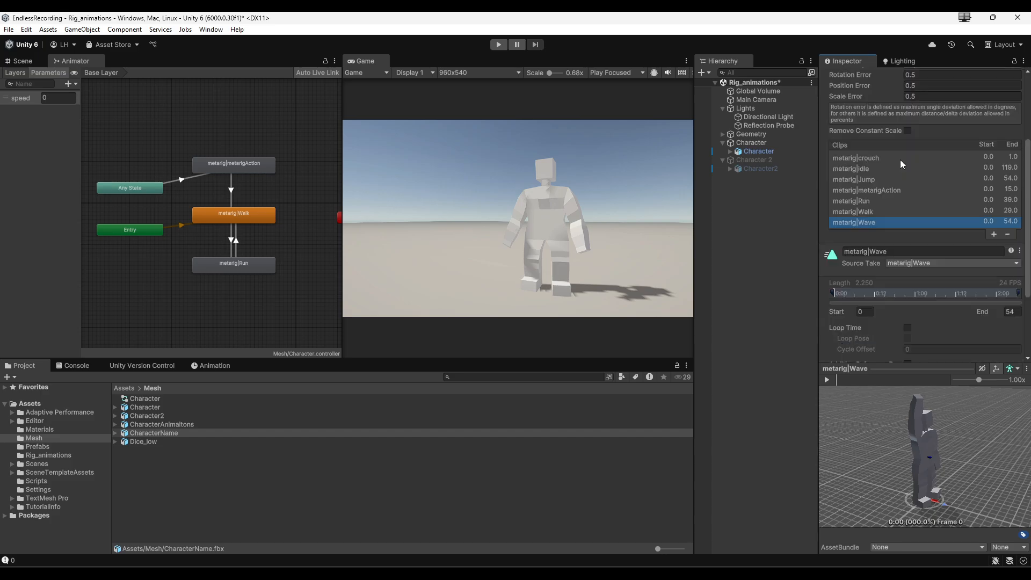
scroll(907, 186, "down", 1)
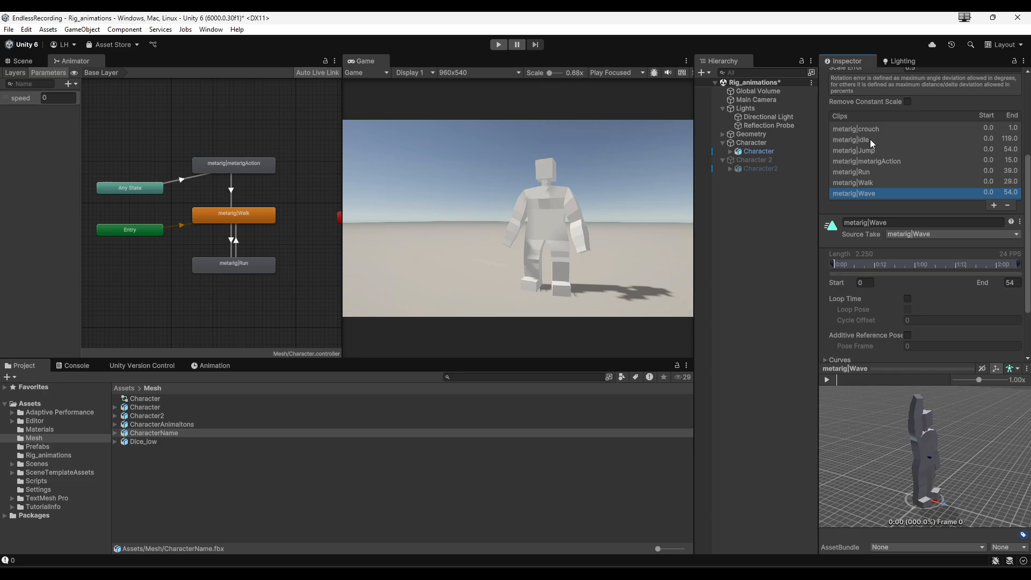
left_click(865, 140)
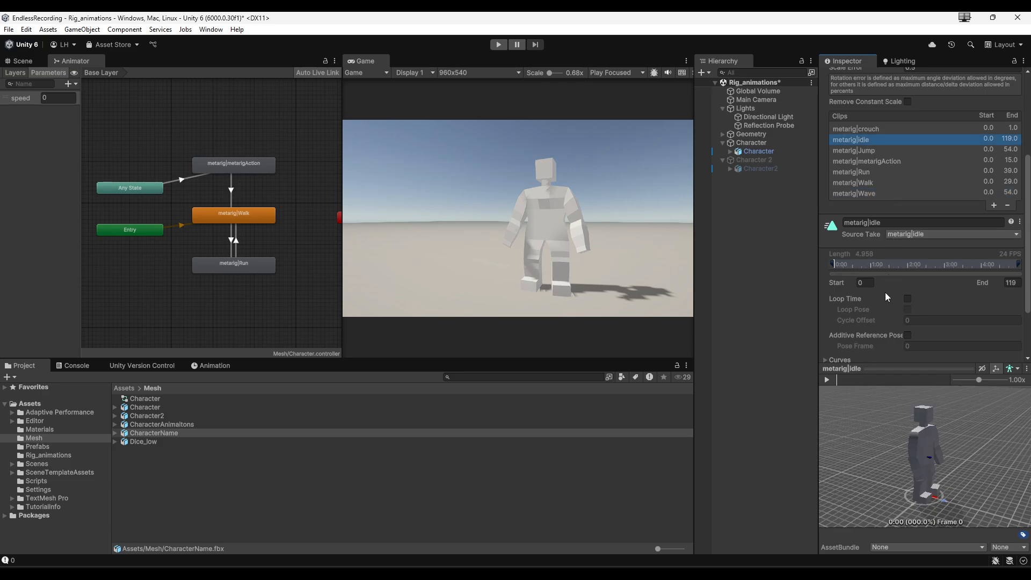
left_click(907, 298)
left_click(869, 150)
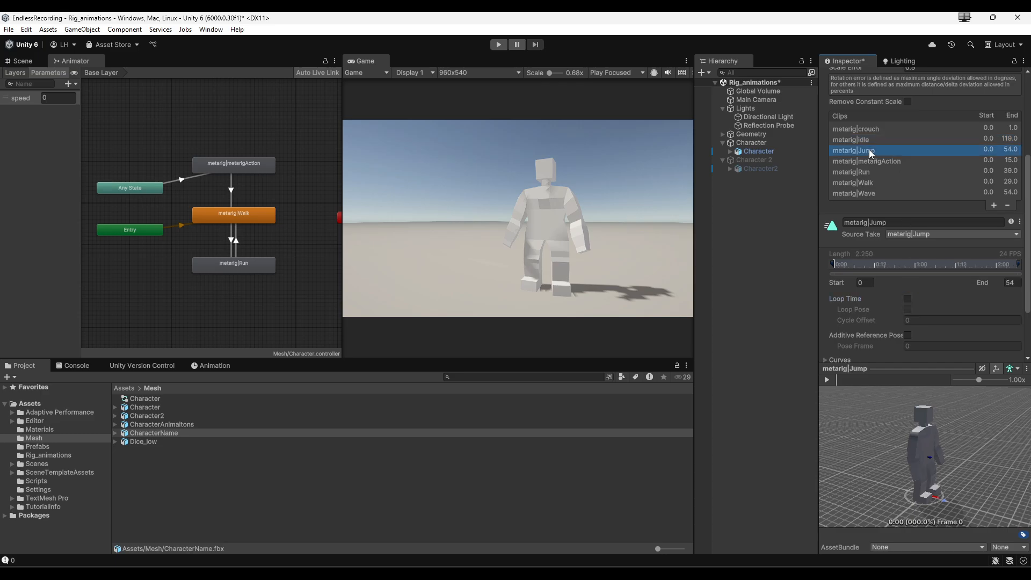
left_click(907, 299)
Enable Loop Time for the metarig|Run, metarig|Walk and metarig|Wave clips, skipping metarigAction
left_click(866, 161)
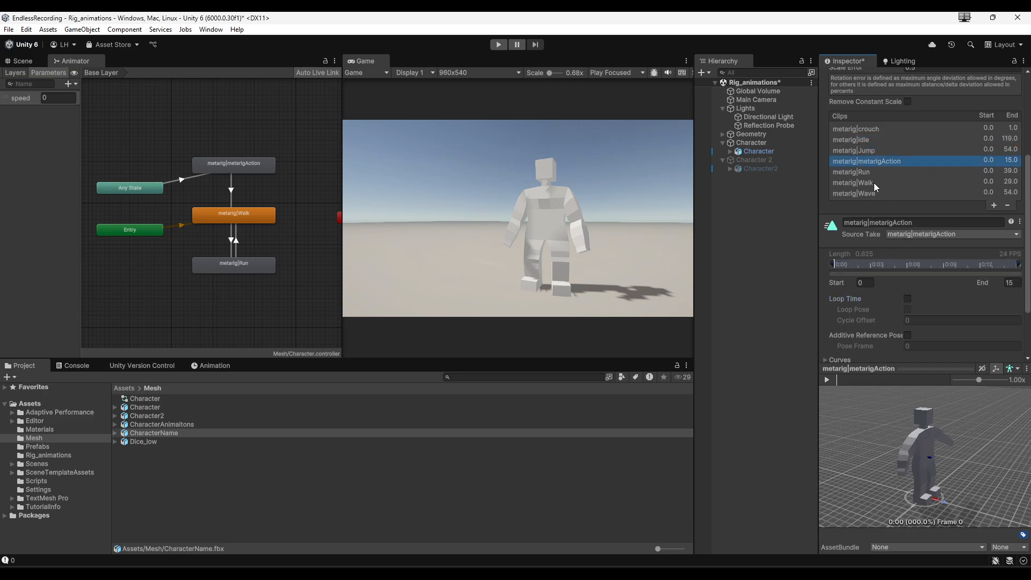
left_click(868, 172)
left_click(907, 299)
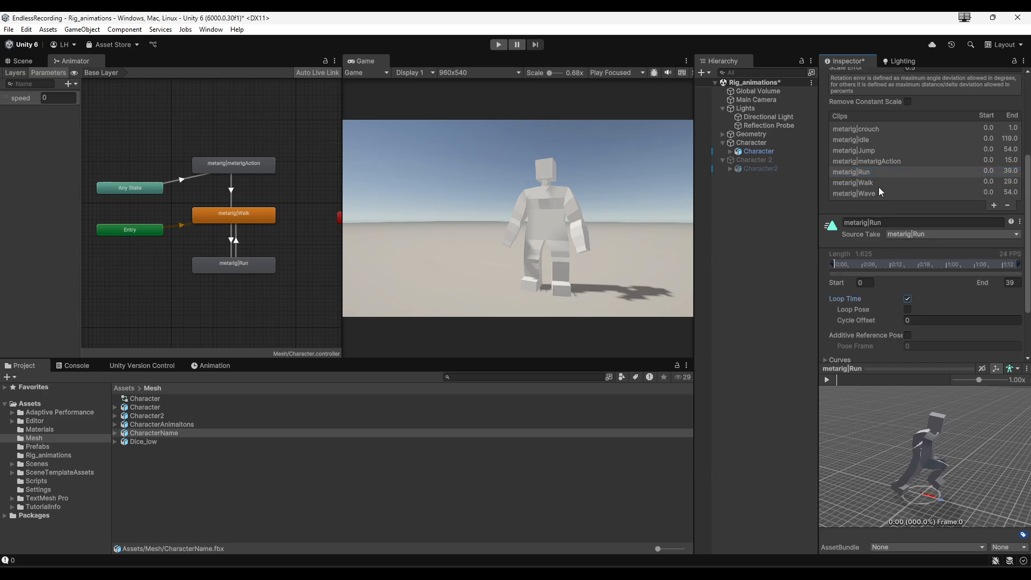
left_click(879, 184)
left_click(906, 299)
scroll(878, 220, "down", 2)
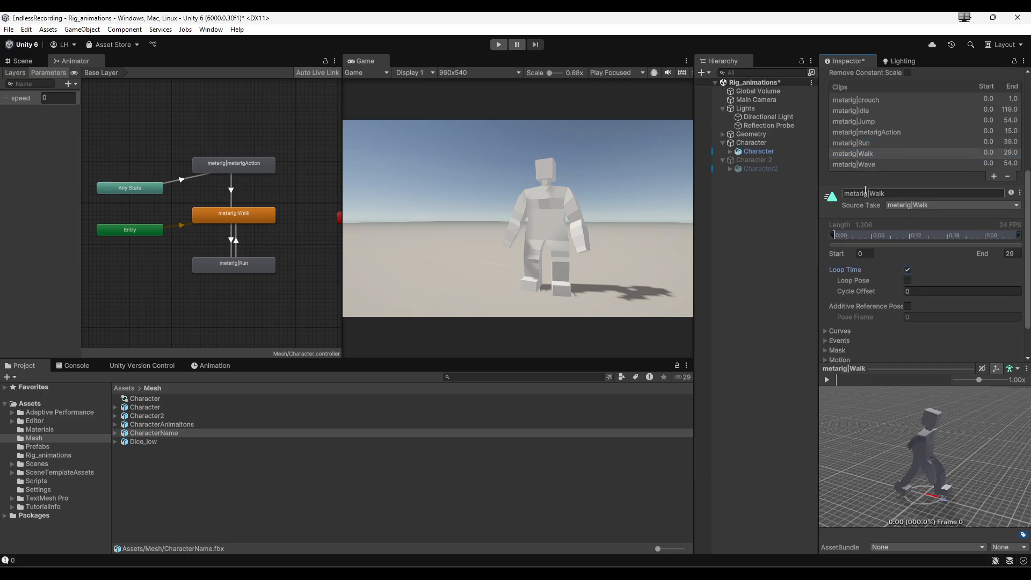
left_click(866, 164)
left_click(907, 269)
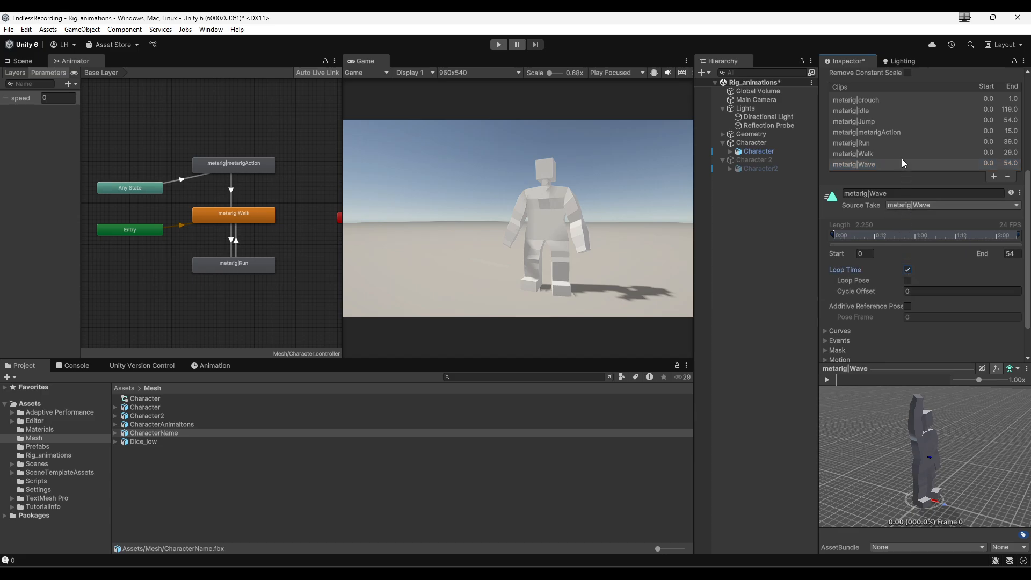
Apply the changed animation import settings to the CharacterName model
scroll(900, 153, "up", 2)
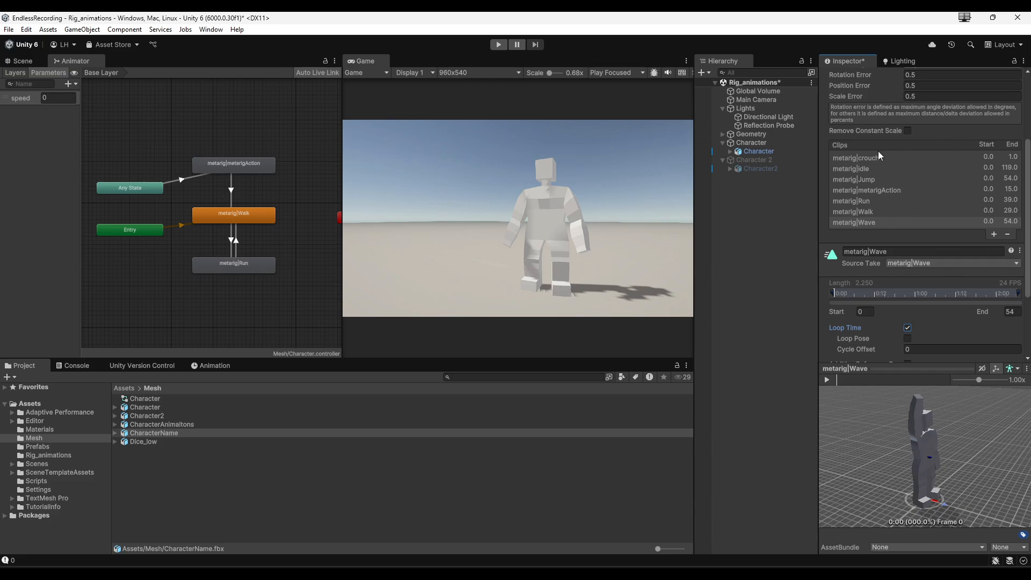
scroll(891, 178, "up", 4)
scroll(891, 178, "down", 3)
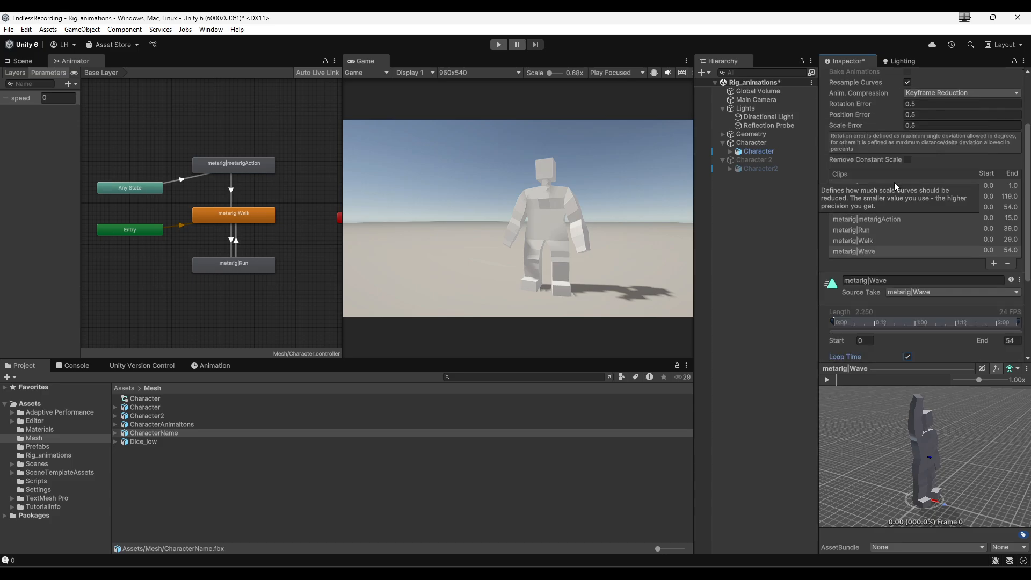
scroll(956, 295, "down", 5)
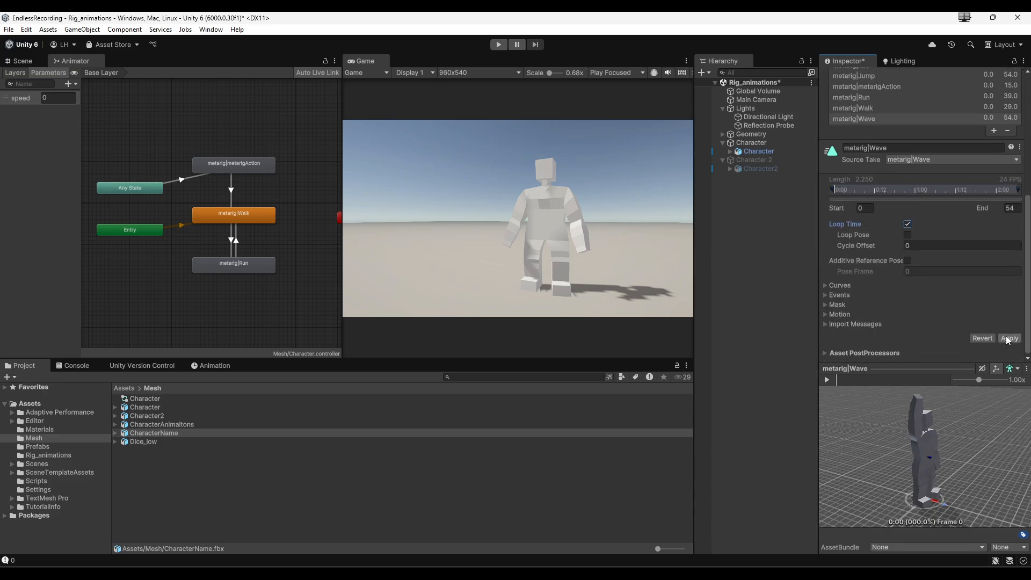
left_click(1008, 338)
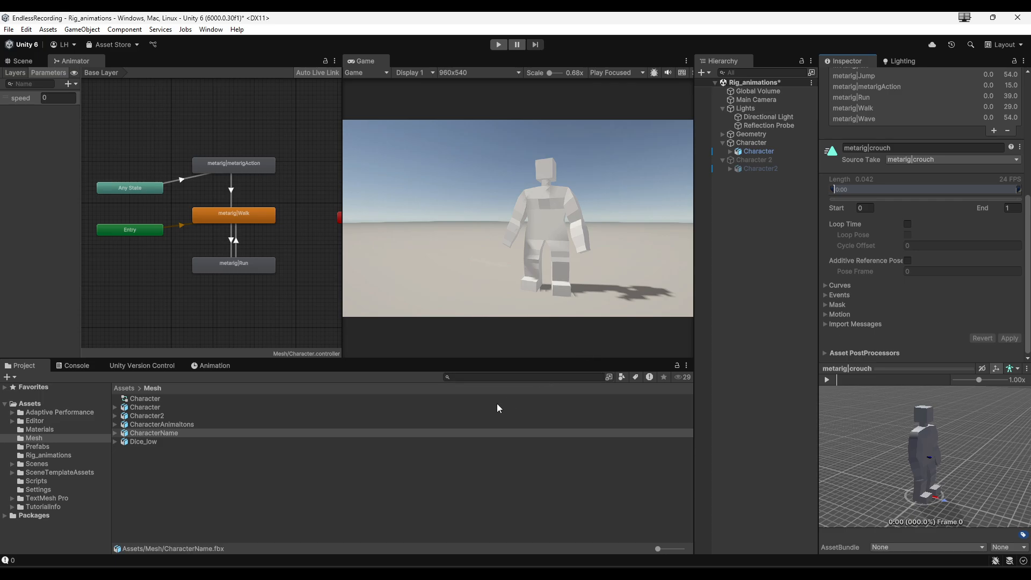
Select the CharacterName asset again and review its imported clips, including Idle and Wave
left_click(162, 433)
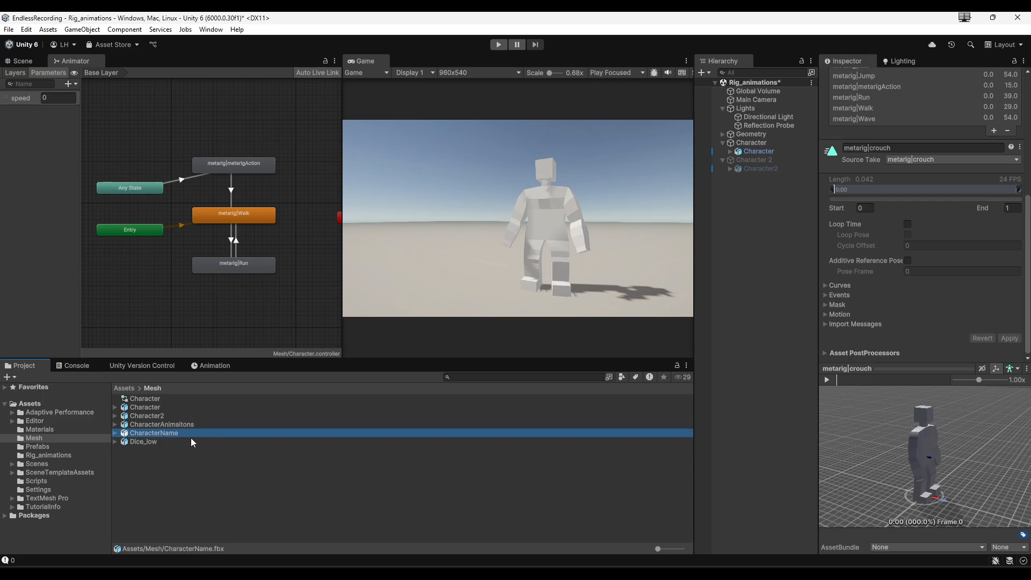
left_click(155, 435)
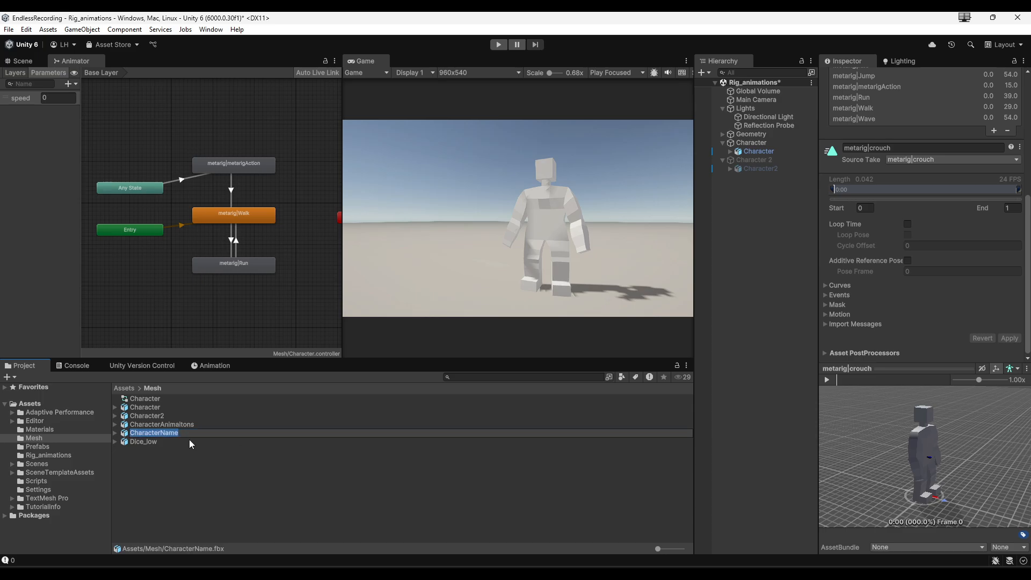
key("Return")
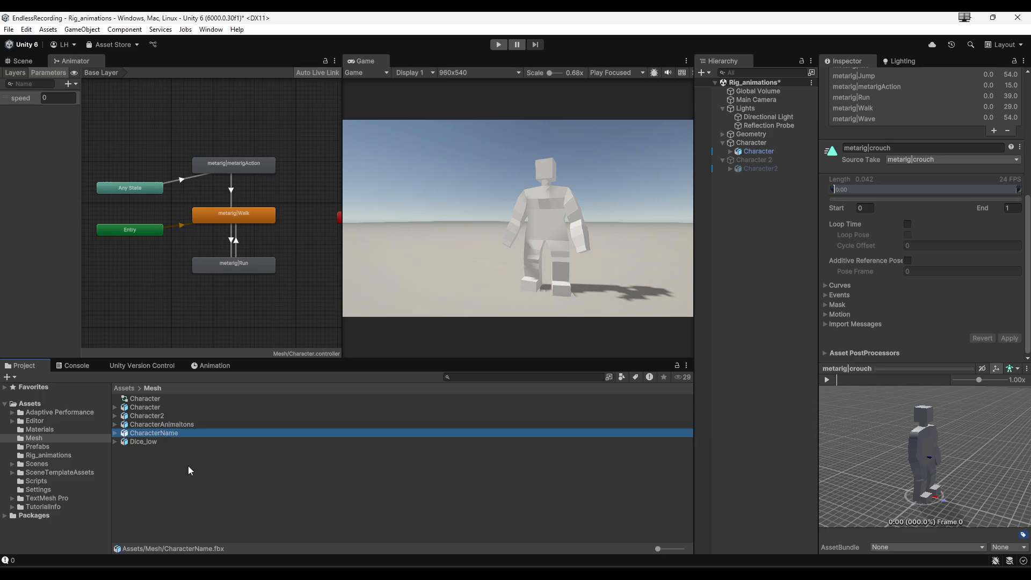
left_click(153, 434)
scroll(887, 320, "up", 5)
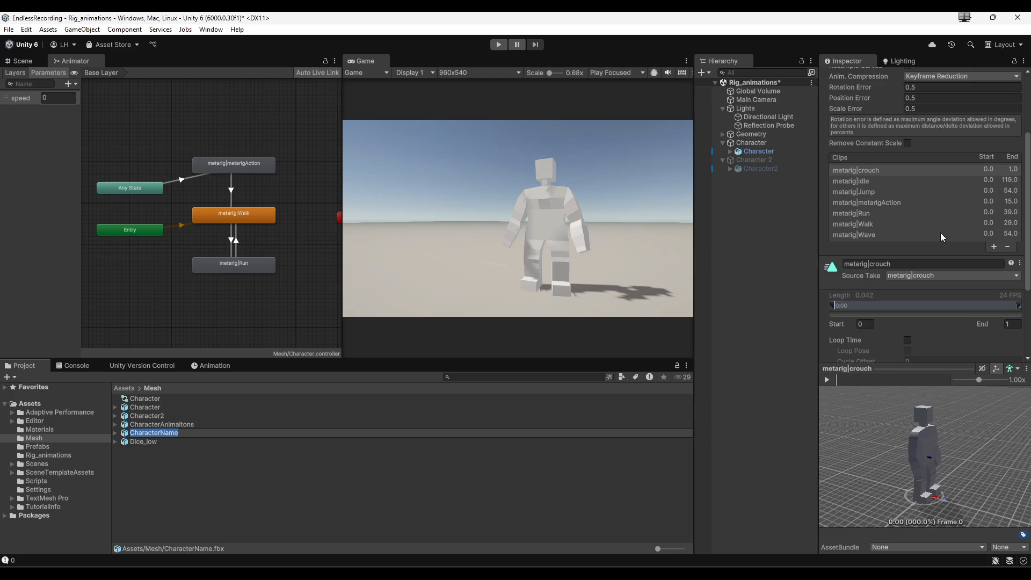
left_click(891, 237)
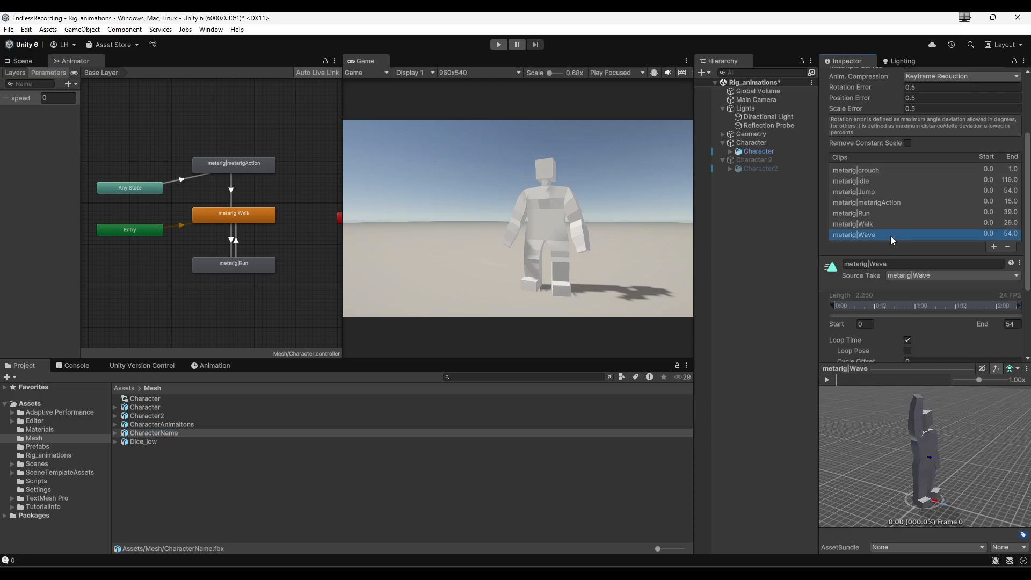
left_click(889, 189)
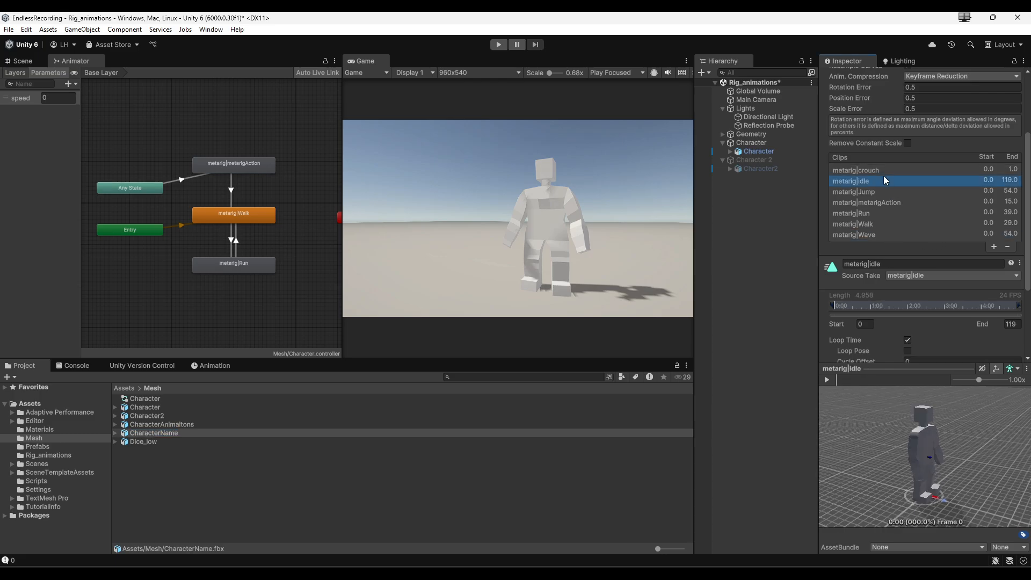
left_click_drag(874, 202, 875, 235)
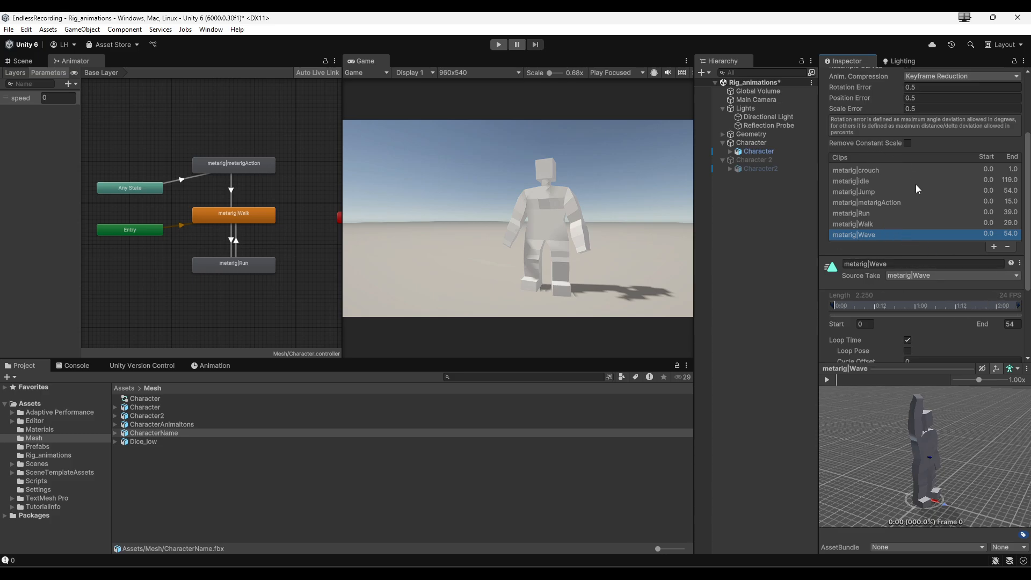
Set CharacterName's rig Animation Type to Humanoid and apply the import settings
scroll(903, 215, "up", 4)
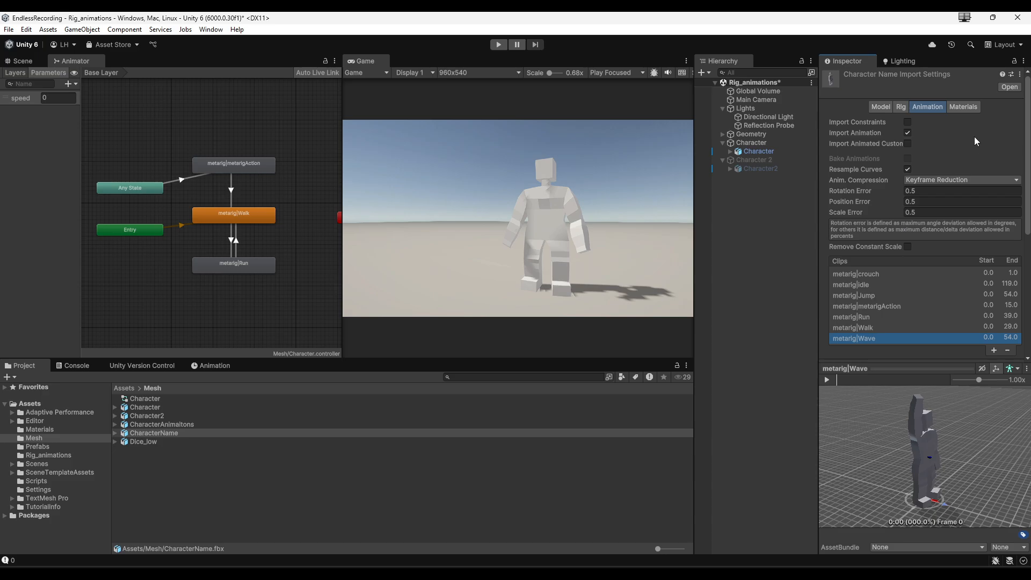
left_click(901, 108)
left_click(943, 122)
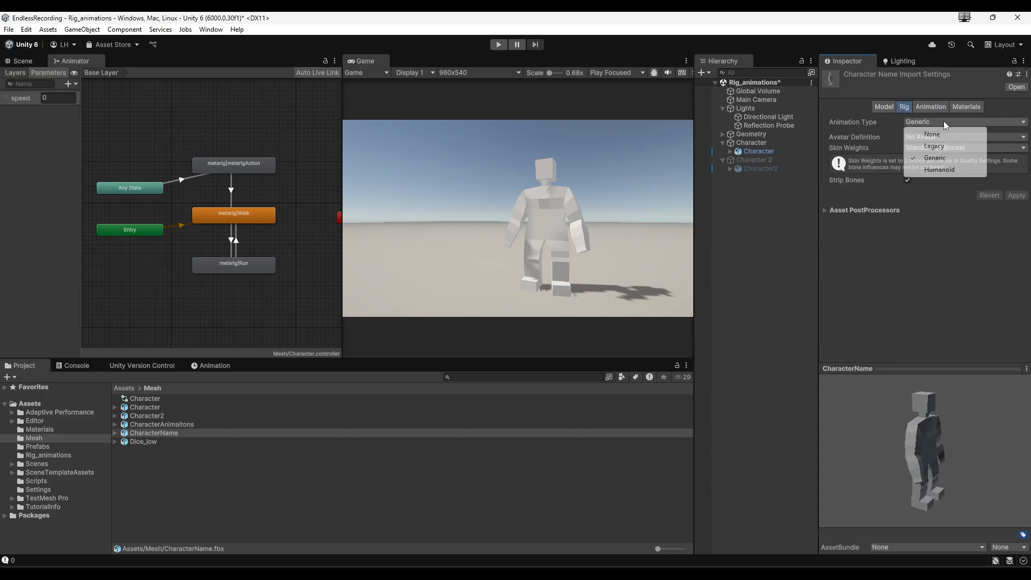
left_click(940, 169)
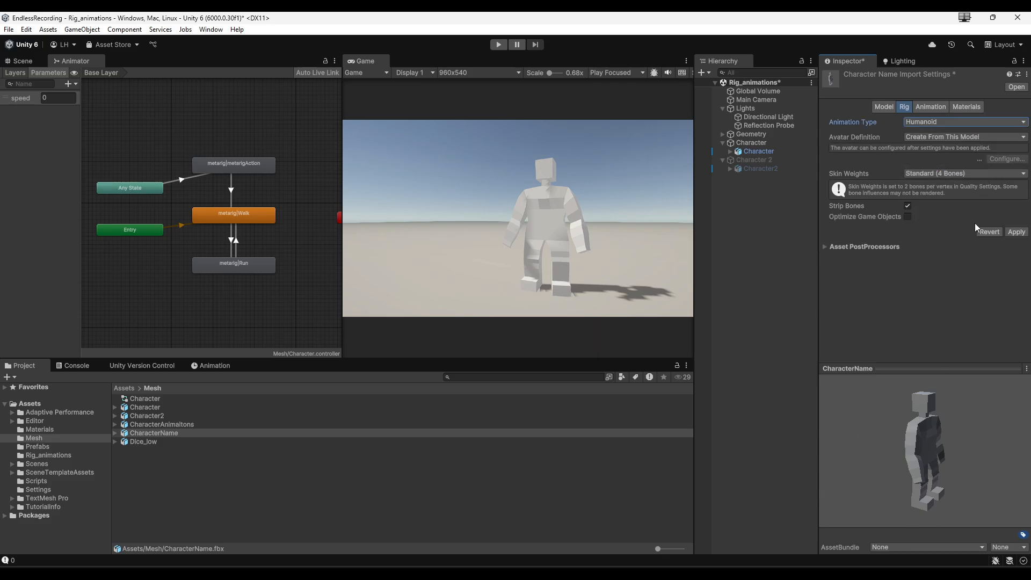
left_click(1016, 232)
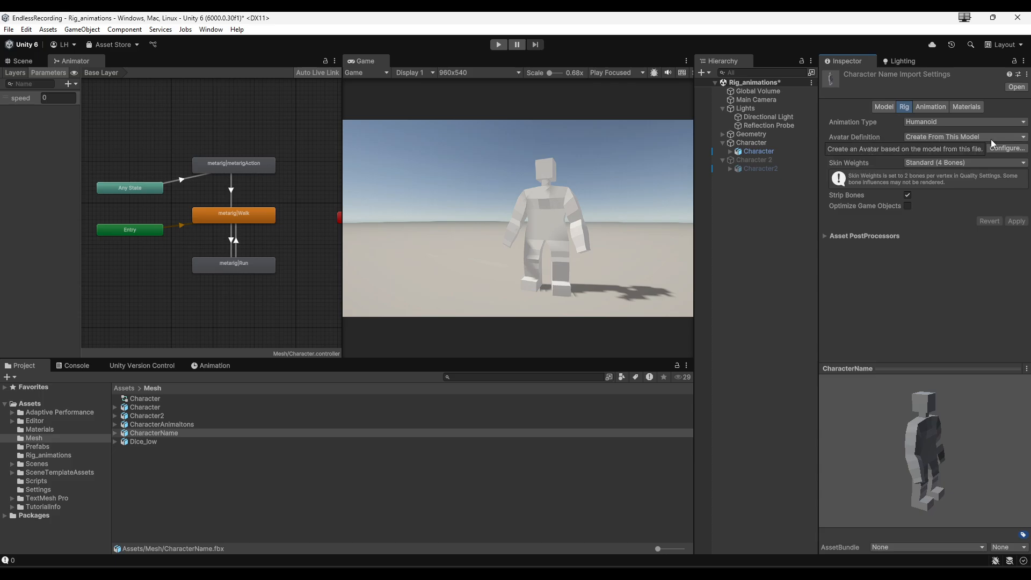
Open CharacterName's avatar configuration and examine the bone mapping for the body, arms and legs
left_click(1002, 148)
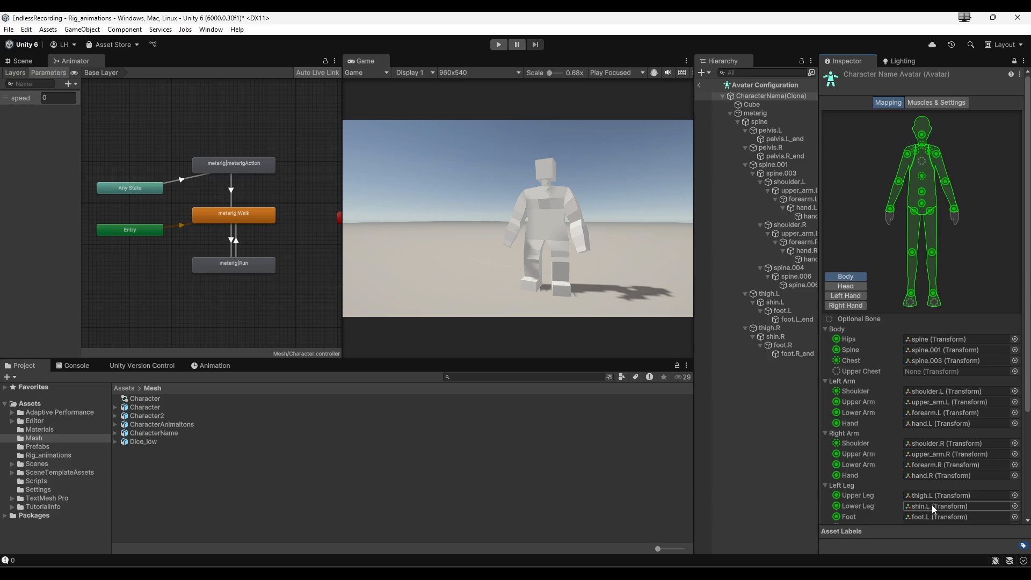
scroll(932, 505, "down", 3)
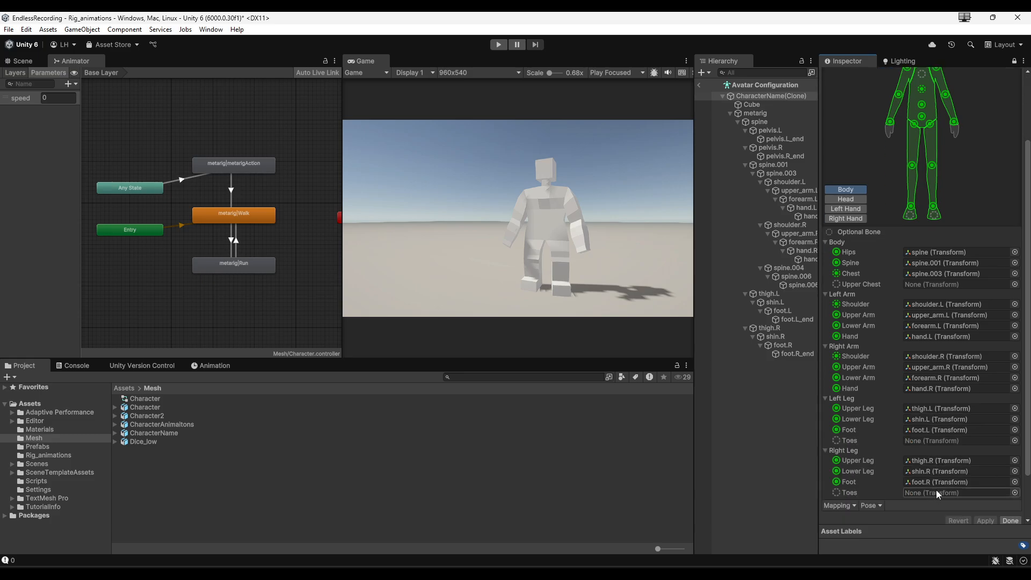
scroll(935, 488, "up", 1)
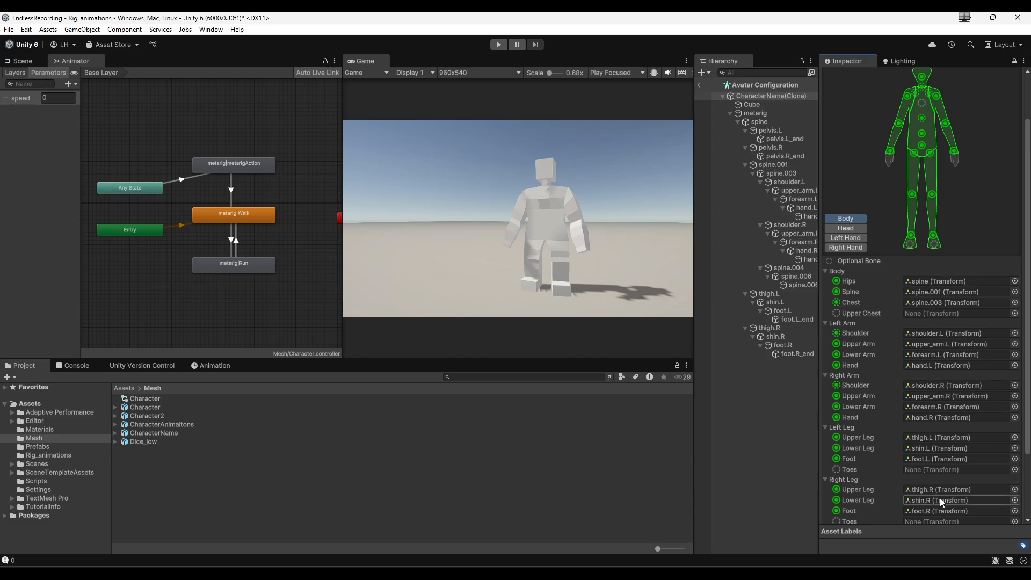
scroll(939, 496, "up", 2)
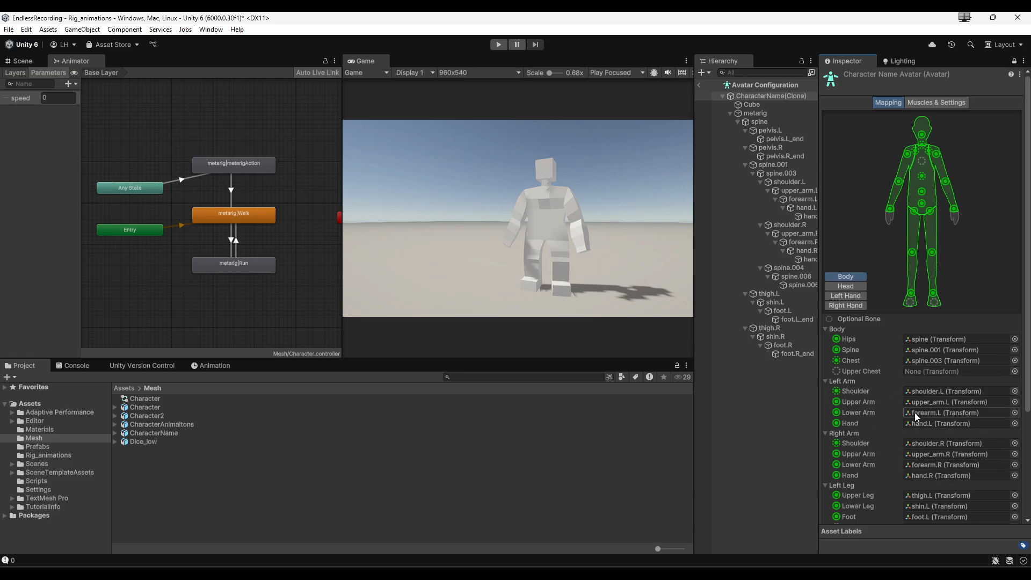
scroll(929, 394, "down", 1)
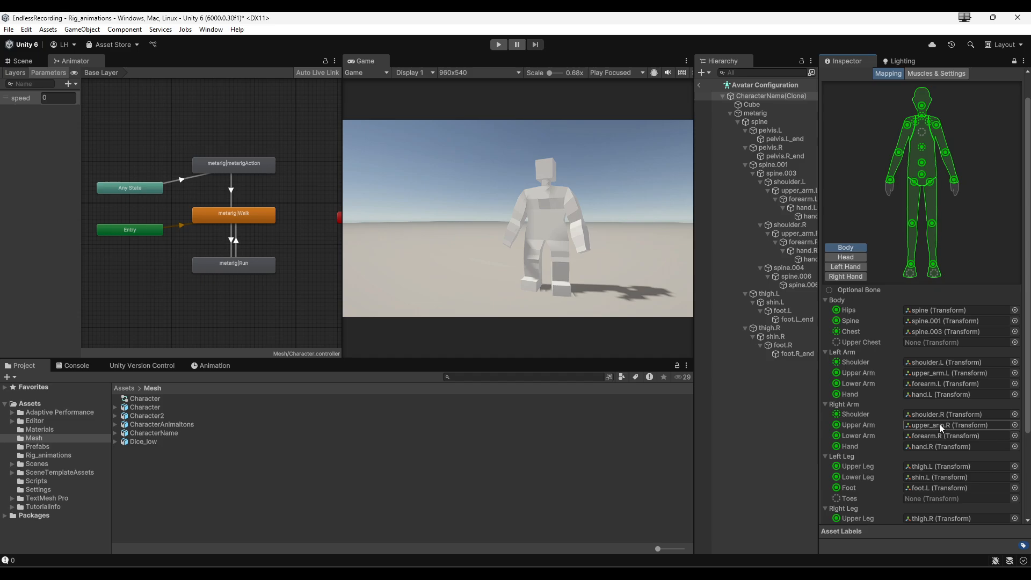
scroll(937, 426, "up", 1)
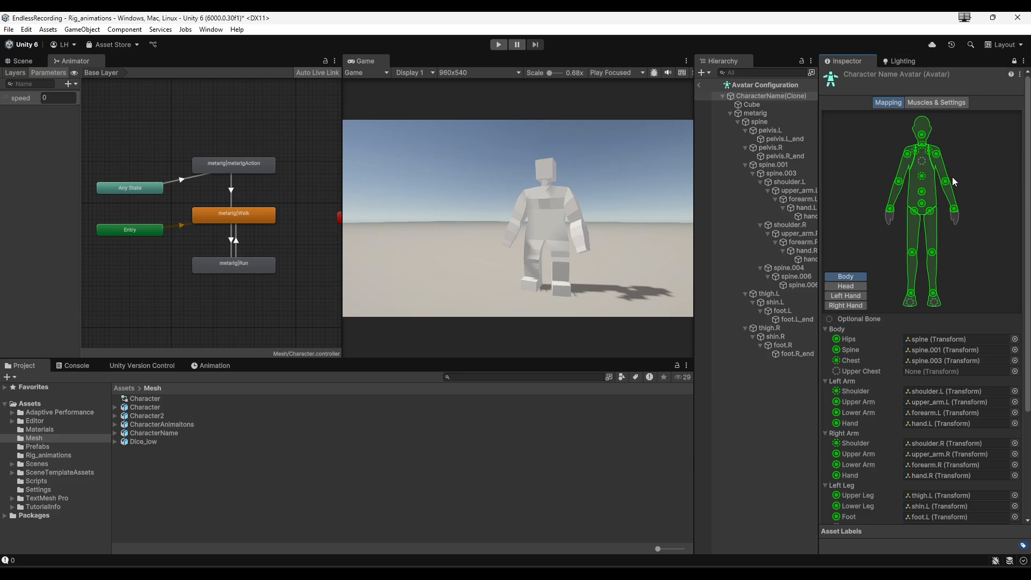
scroll(1012, 171, "down", 5)
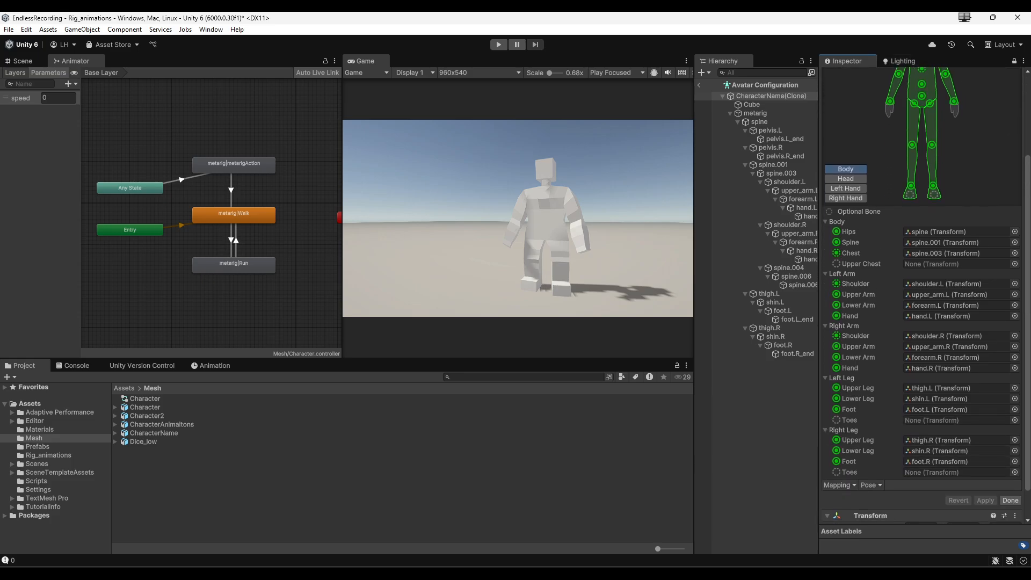
Close CharacterName's avatar configuration and review the model's imported animation clips
left_click_drag(1029, 273, 1025, 145)
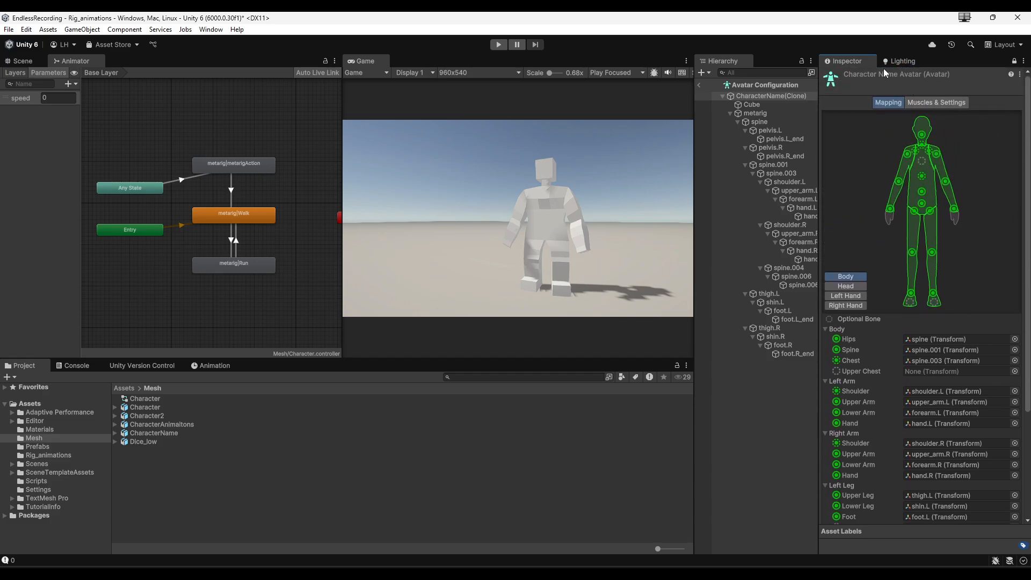
left_click(700, 84)
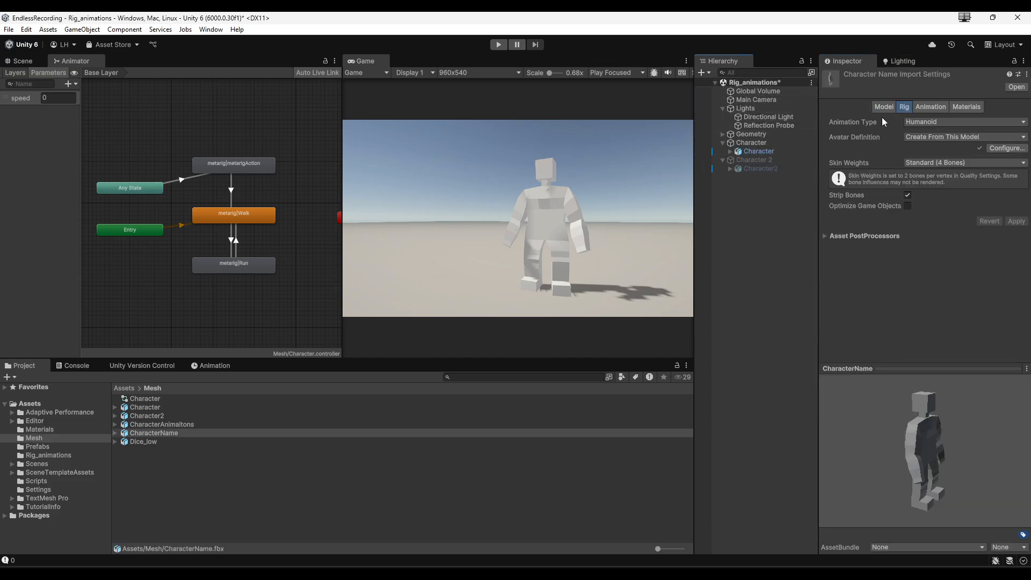
left_click(928, 108)
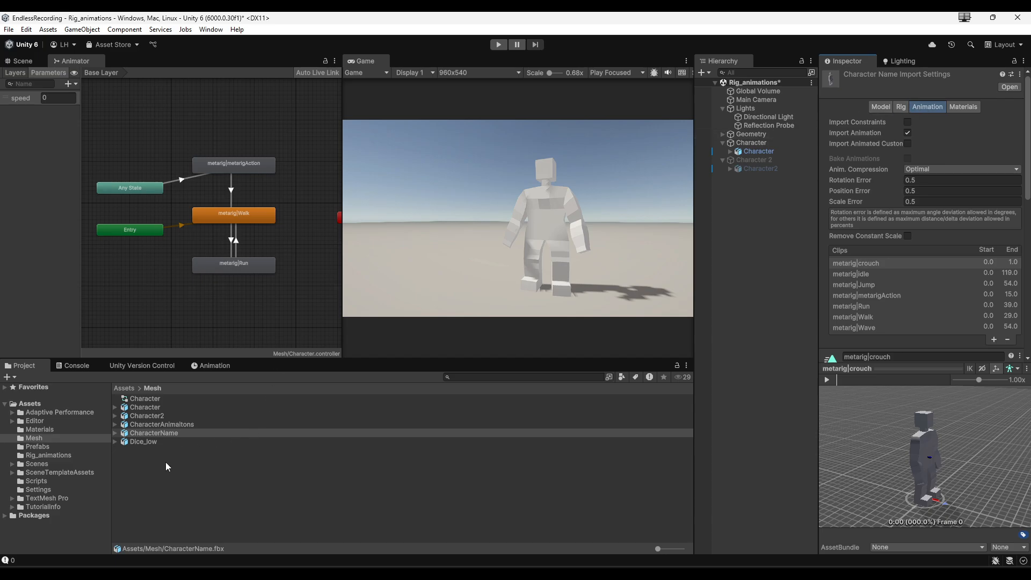
Delete the CharacterName model from the Mesh folder and confirm the deletion
left_click(160, 433)
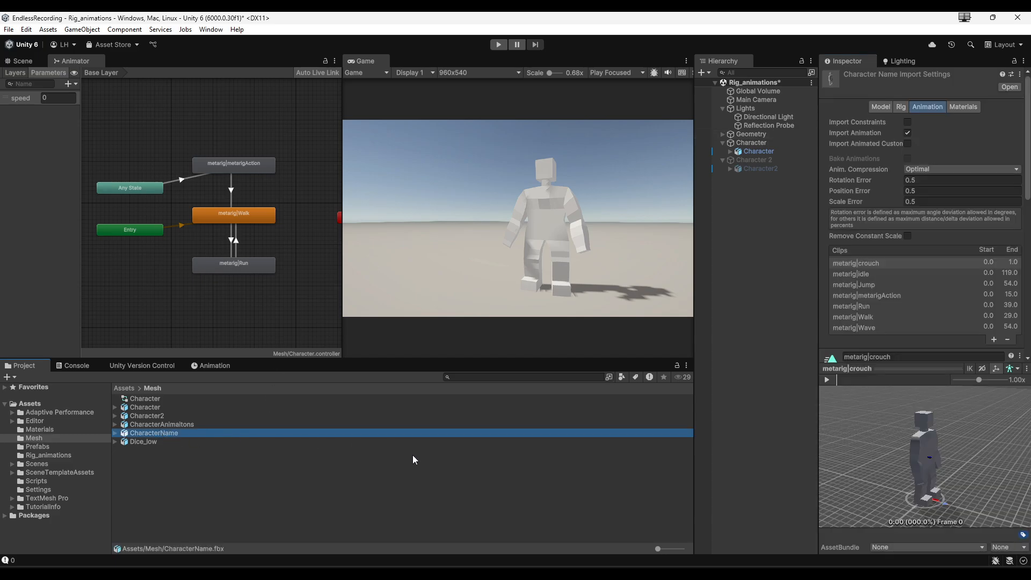
key("Delete")
left_click(542, 316)
Review the Character model's rig and animation import settings, including its clip list and the metarig|idle loop options
left_click(152, 408)
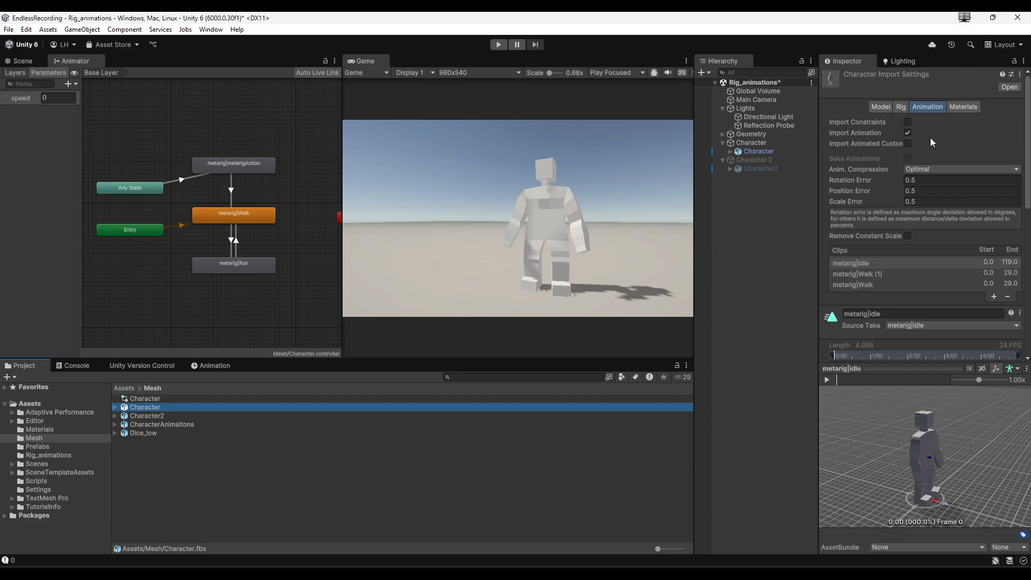
left_click(906, 106)
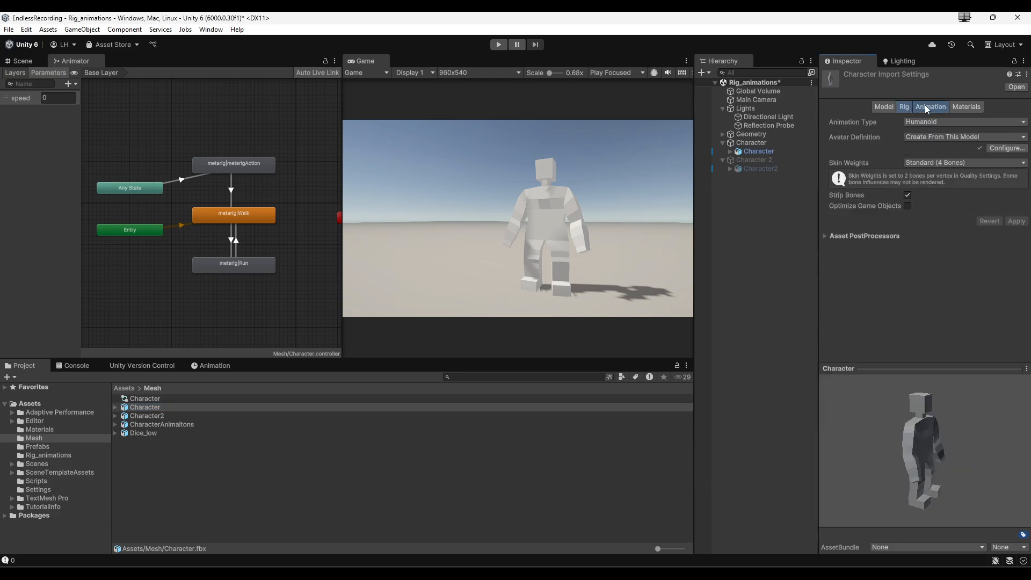
left_click(925, 106)
scroll(955, 243, "down", 3)
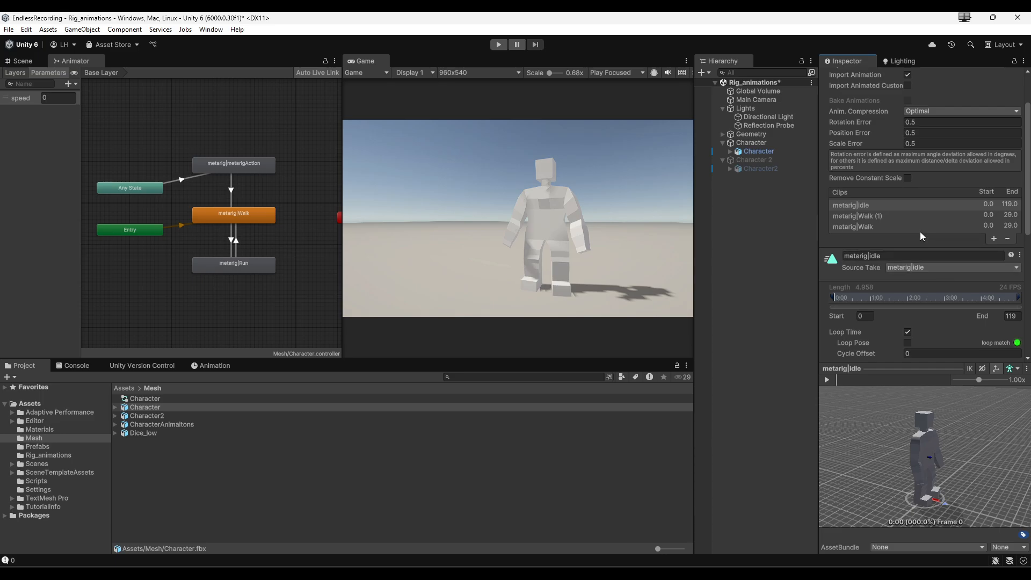
scroll(907, 231, "down", 1)
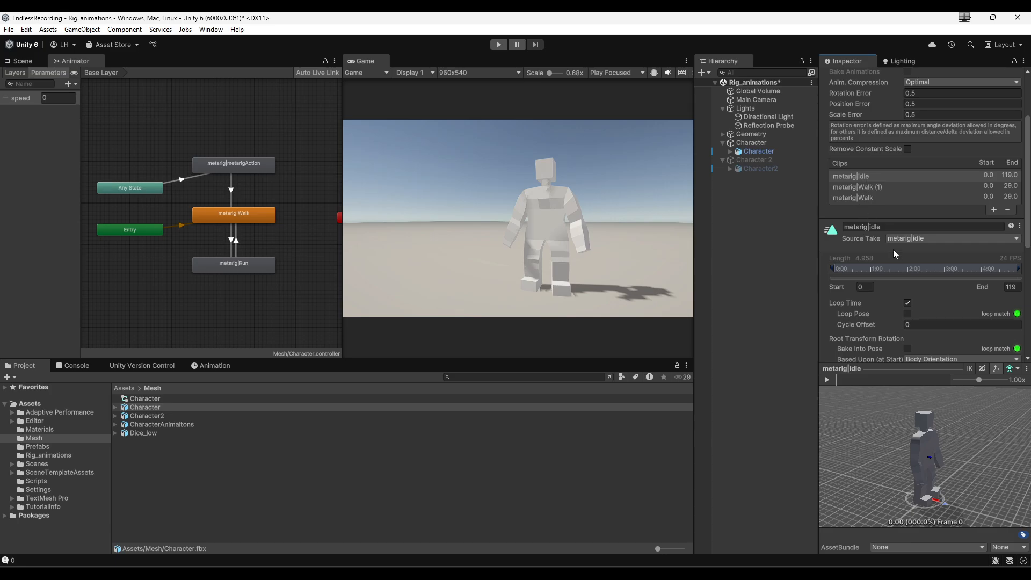
scroll(904, 238, "up", 3)
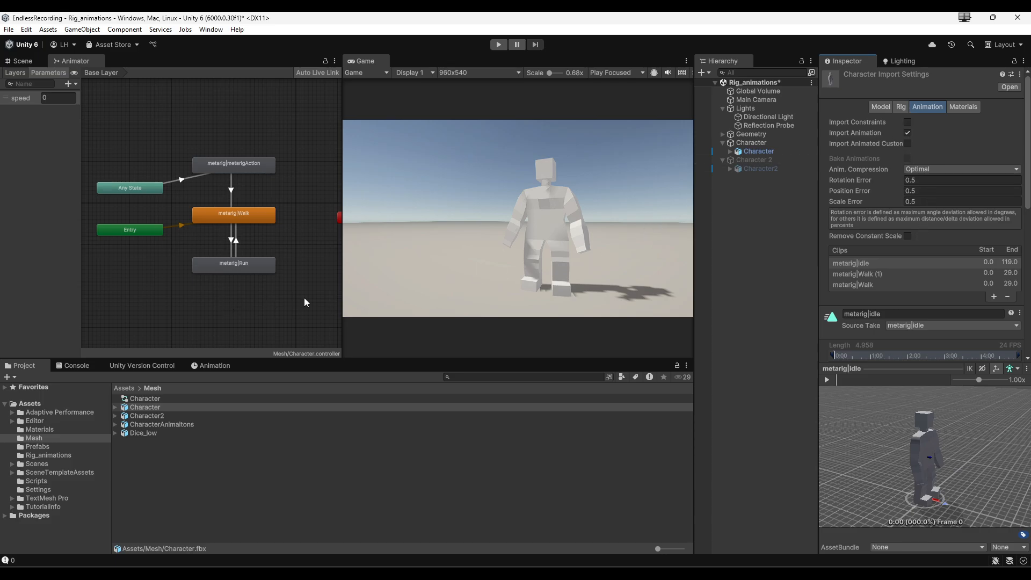
Select all the states and transitions in the Character animator controller's graph
left_click_drag(304, 298, 89, 127)
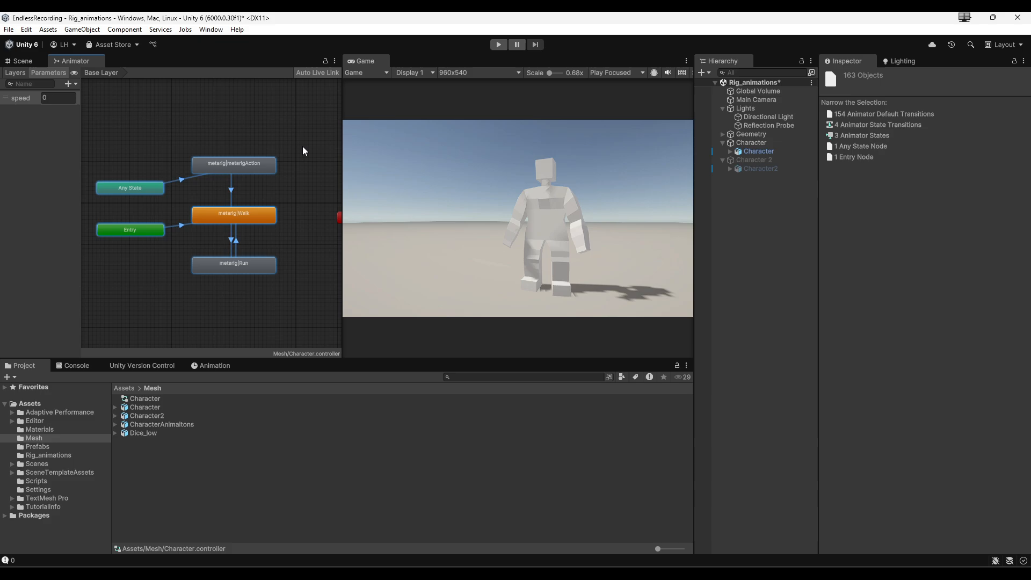